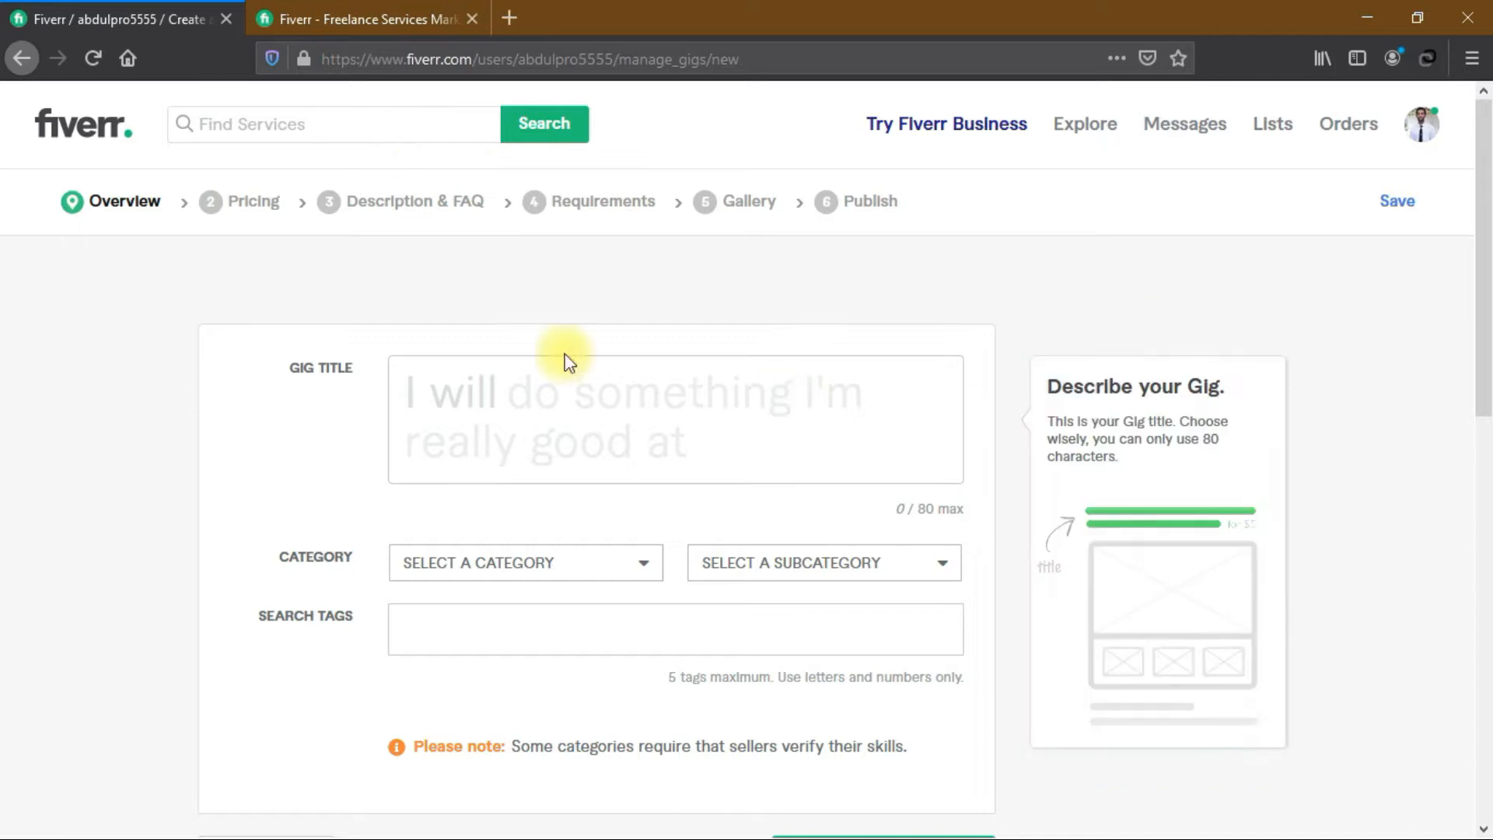
- In the second tab, search Fiverr for 'remove image background' gigs from the recent searches
scroll(133, 561, "down", 2)
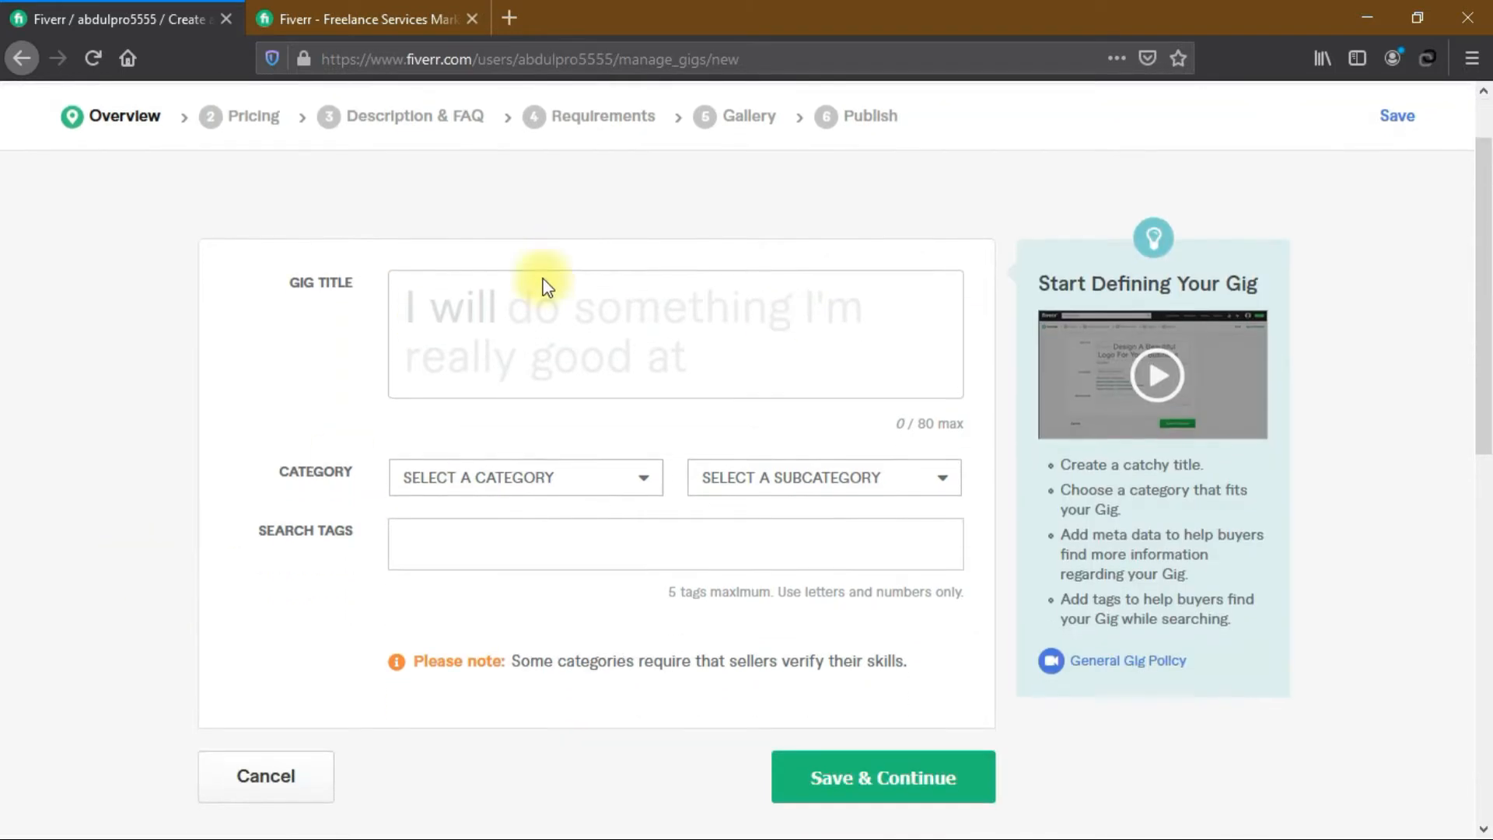
scroll(194, 513, "down", 3)
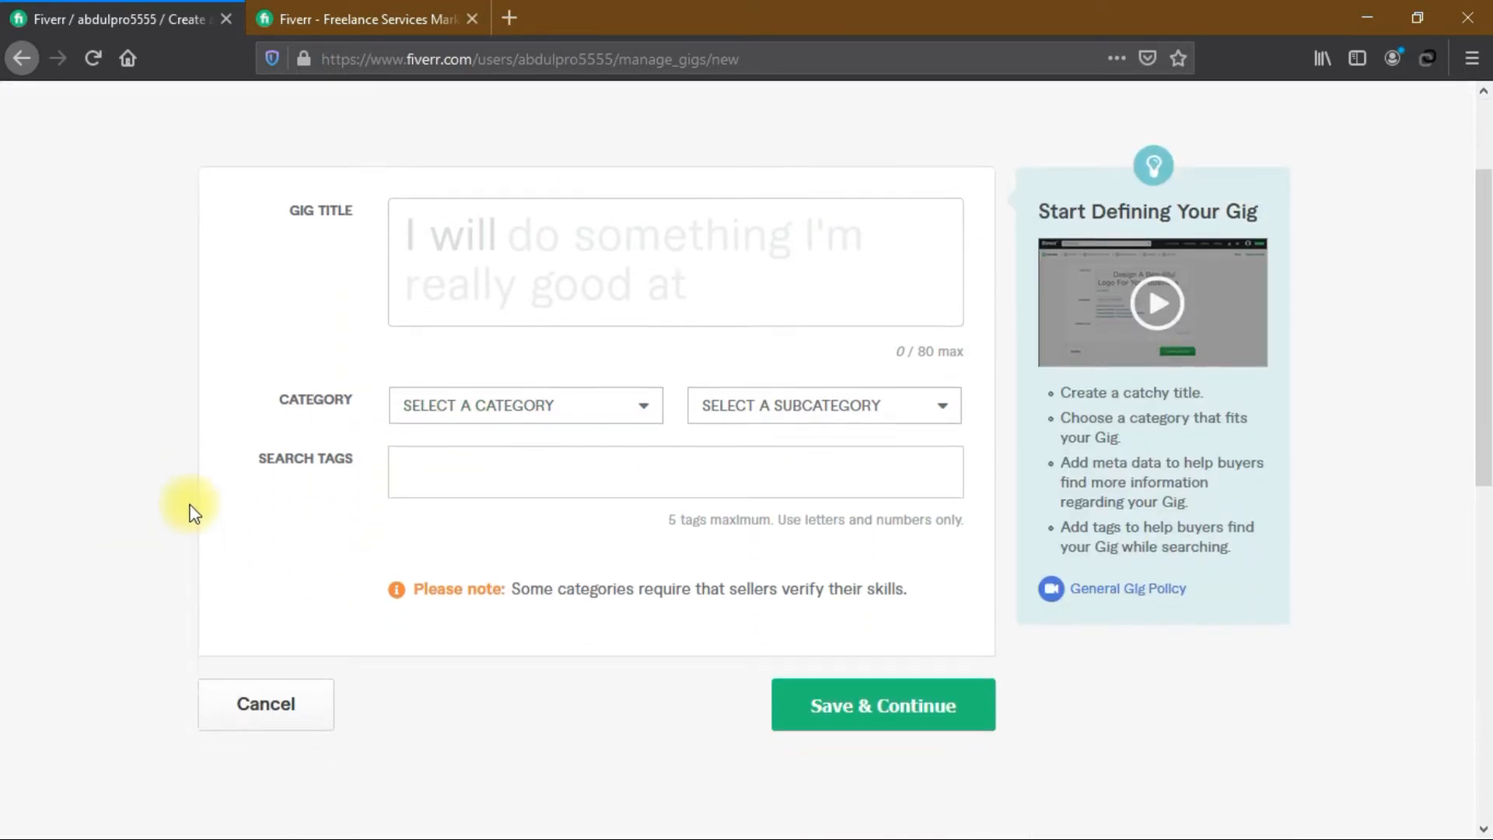
scroll(193, 513, "up", 2)
scroll(194, 513, "up", 1)
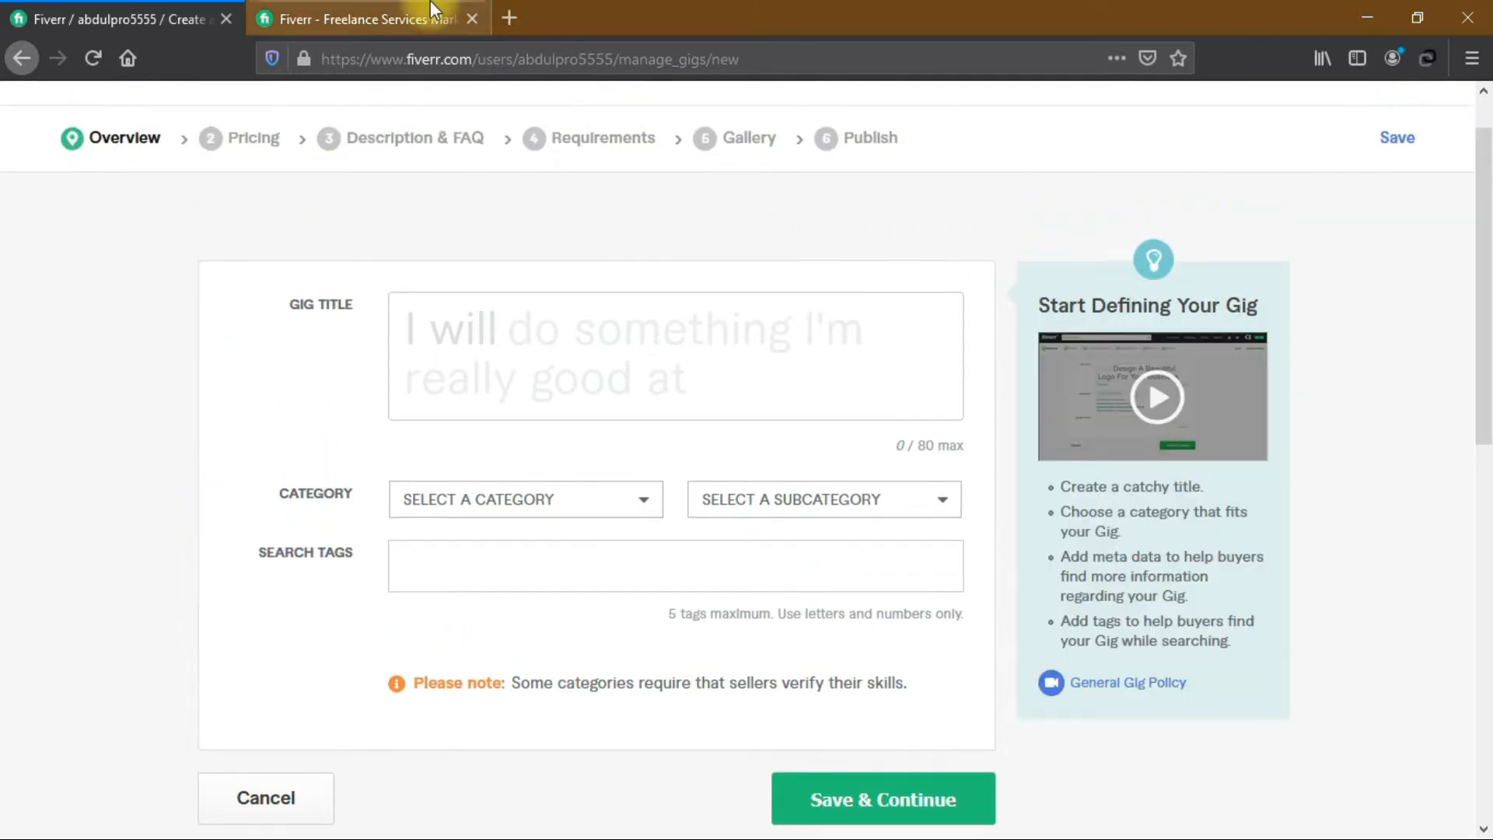
left_click(404, 11)
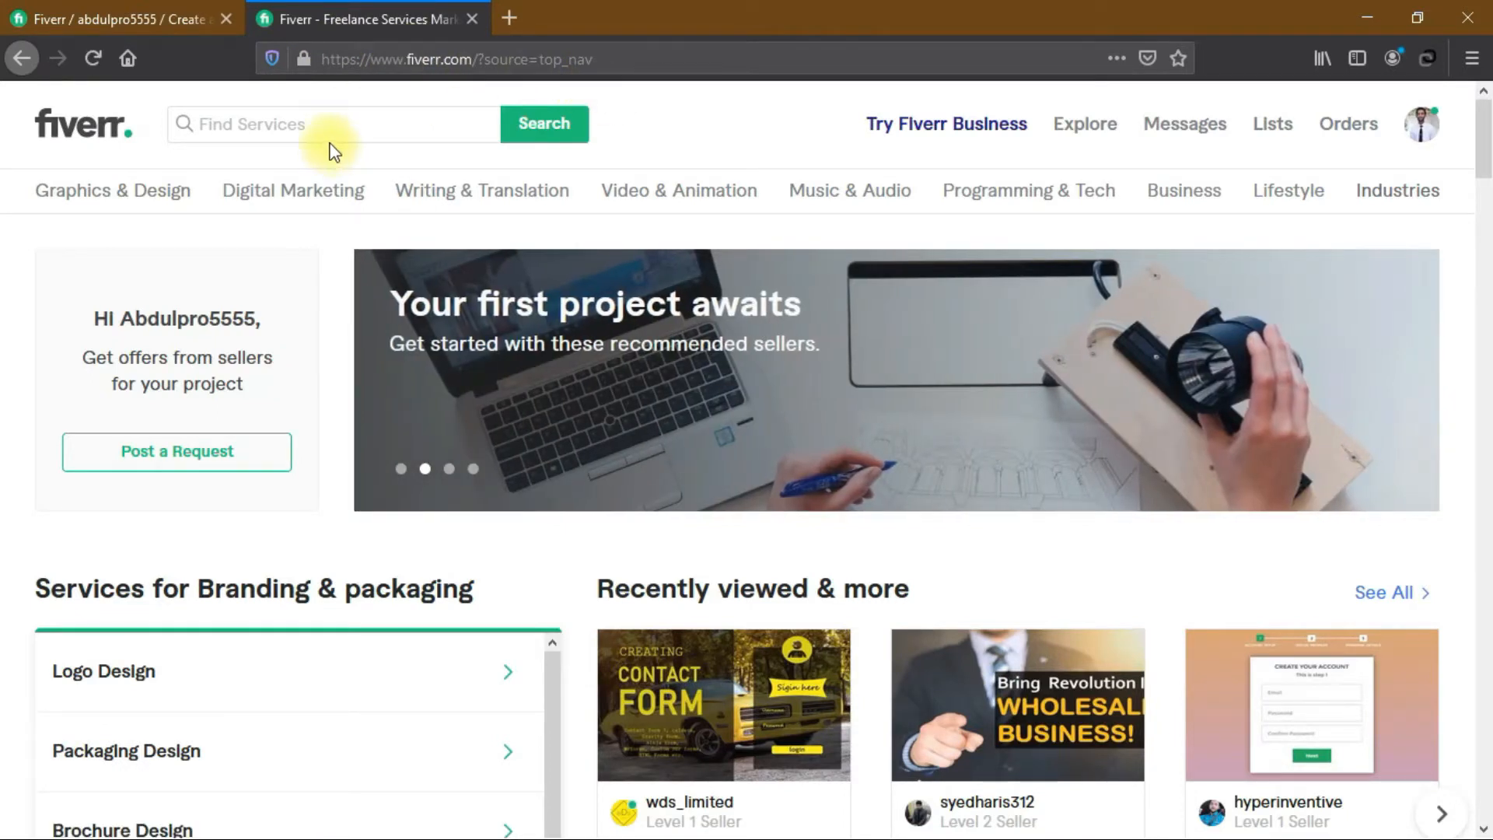
left_click(405, 131)
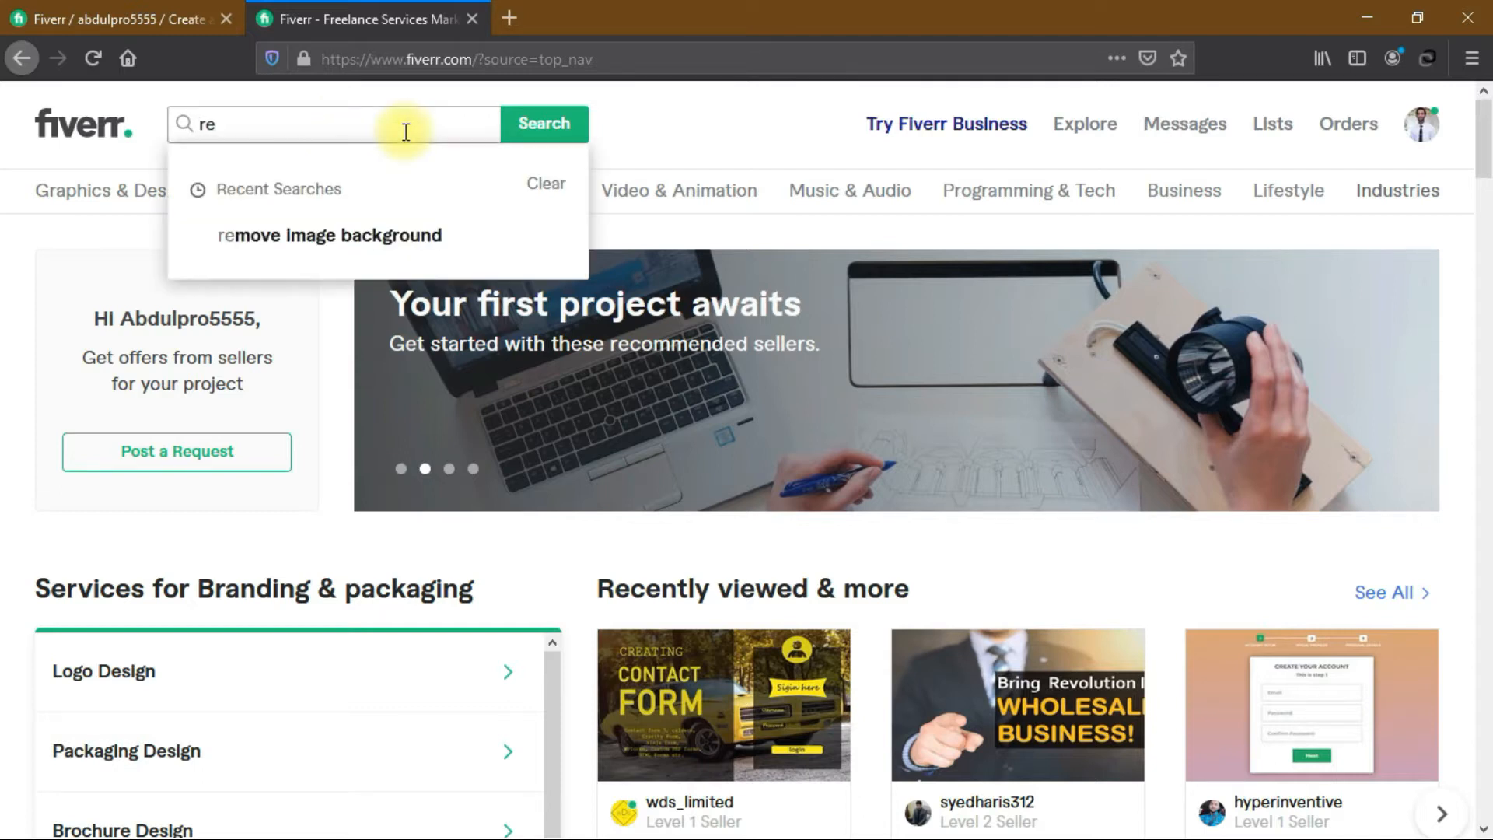
left_click(372, 235)
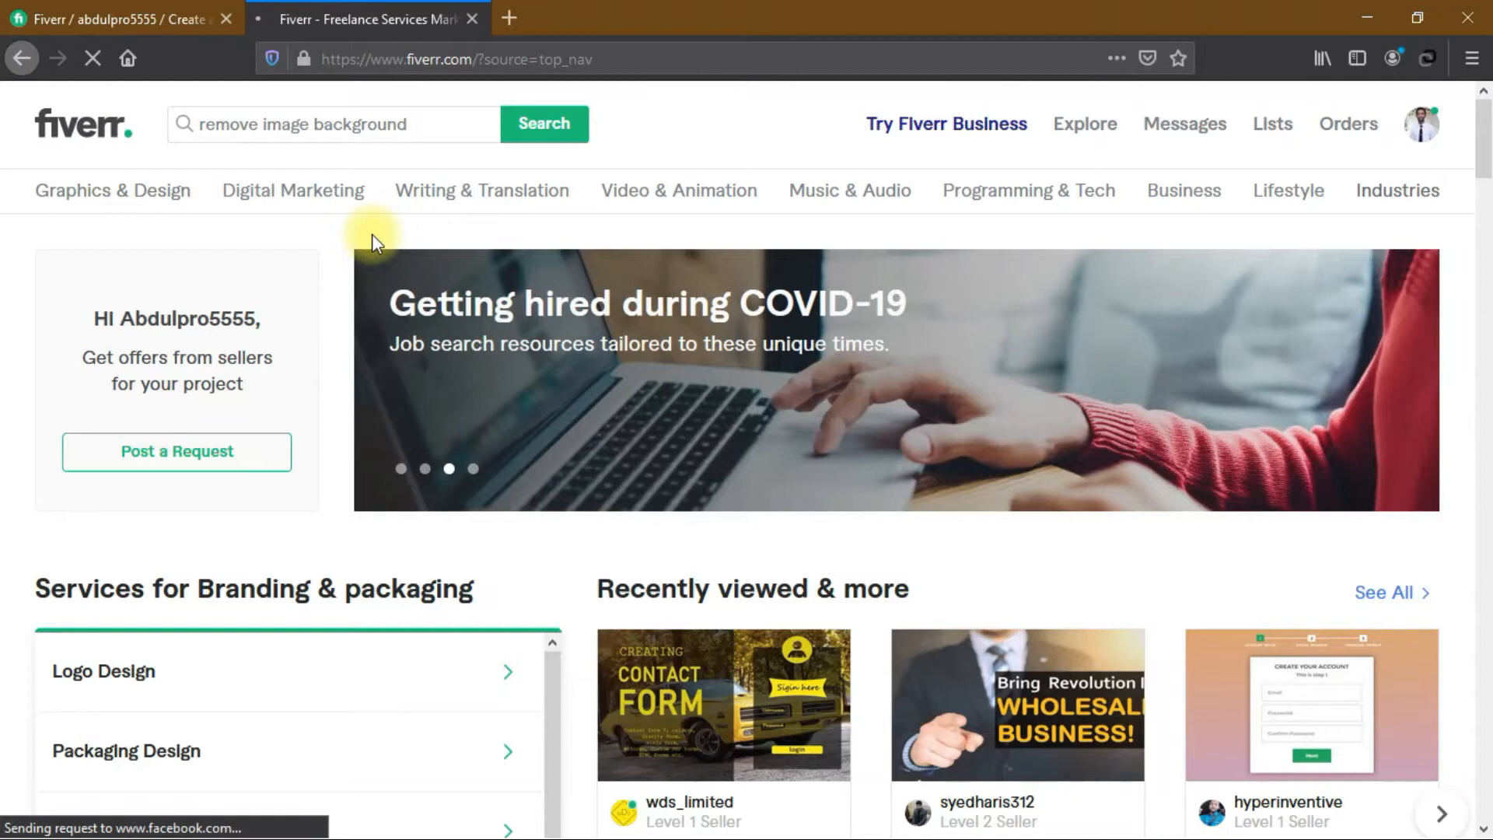
scroll(418, 346, "down", 3)
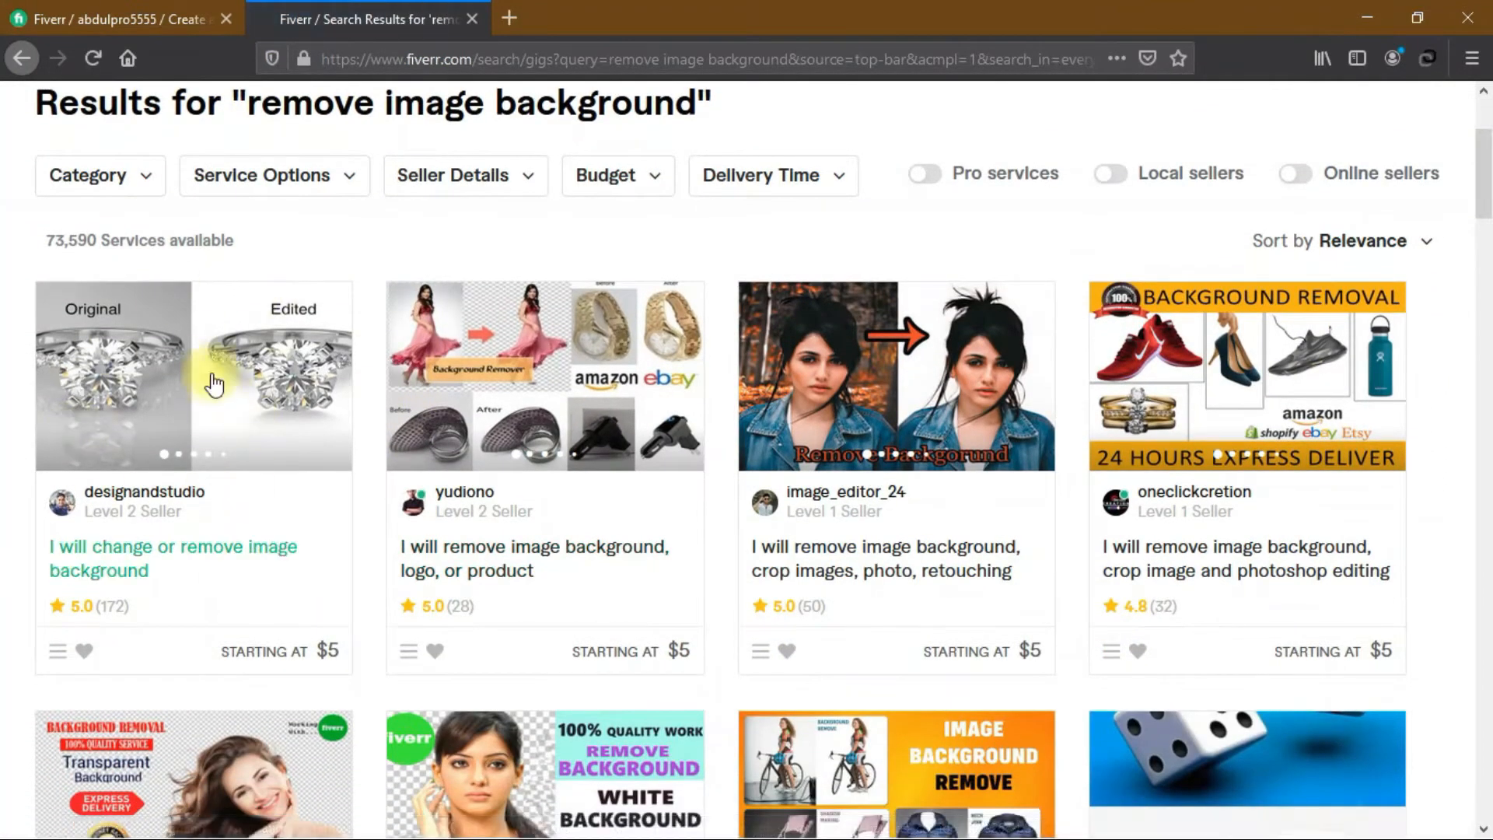
left_click(300, 567)
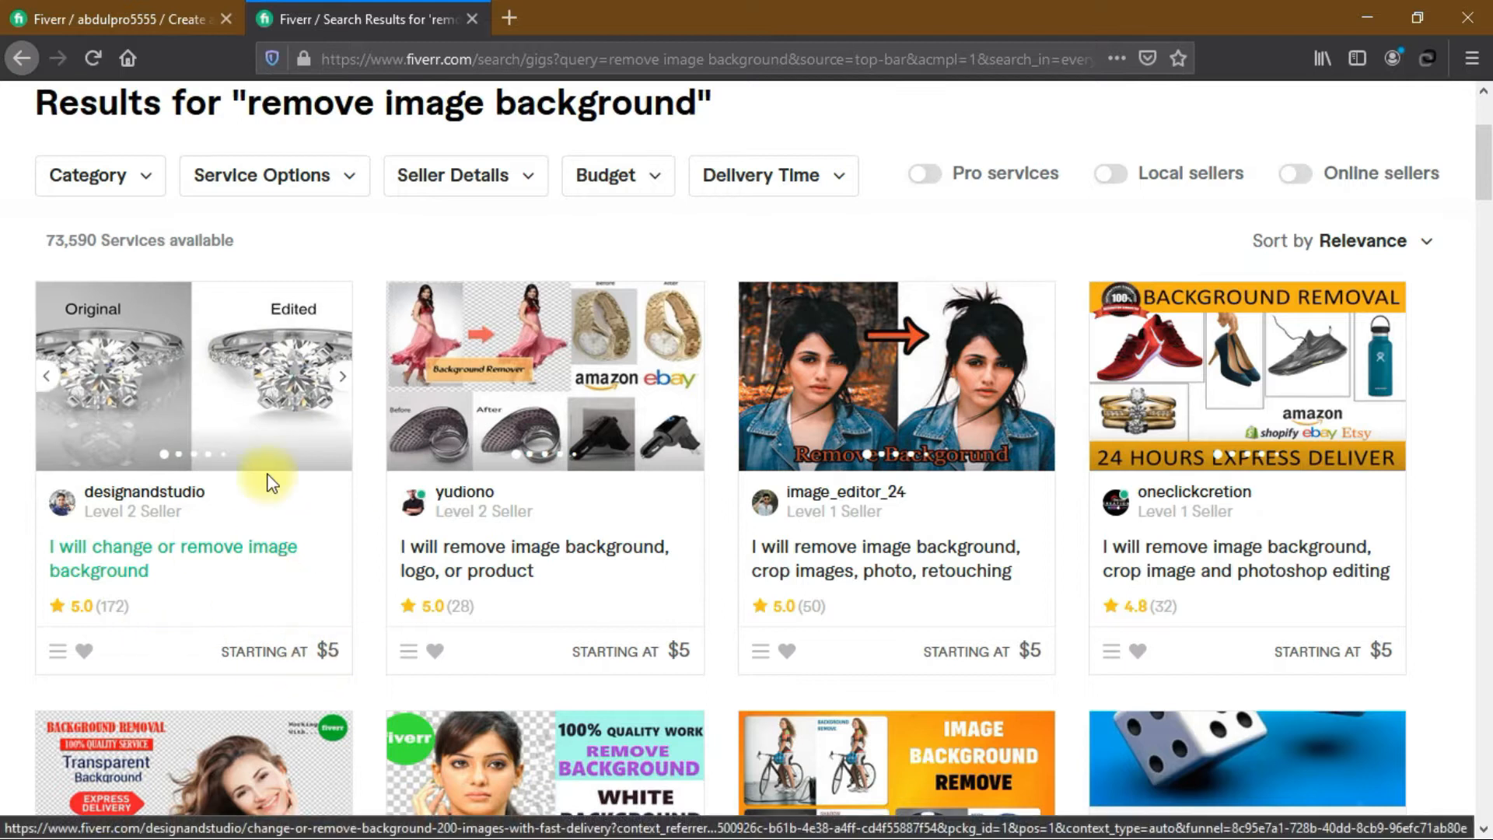
scroll(1043, 660, "down", 15)
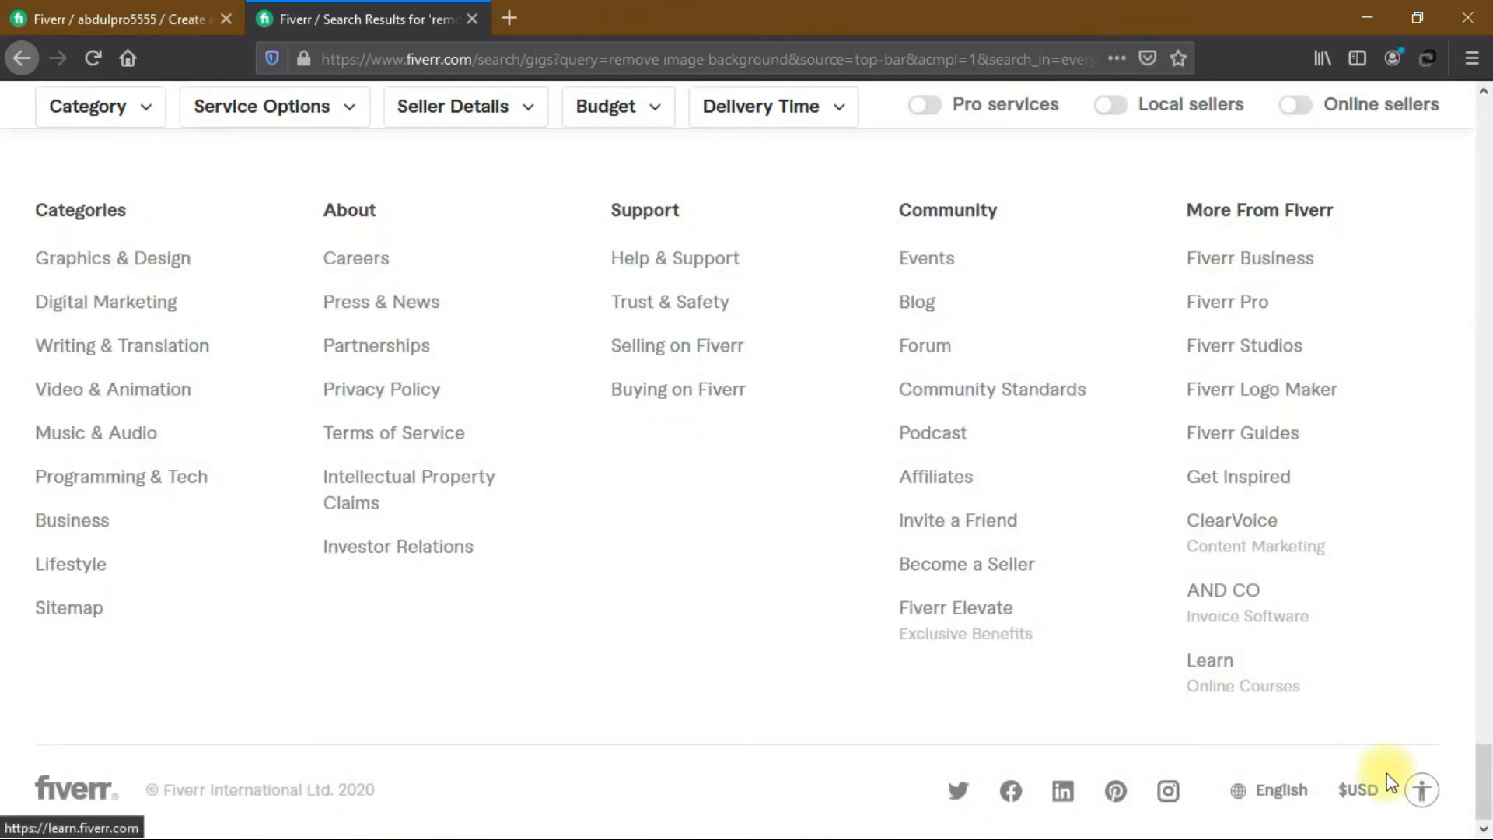
left_click(1357, 789)
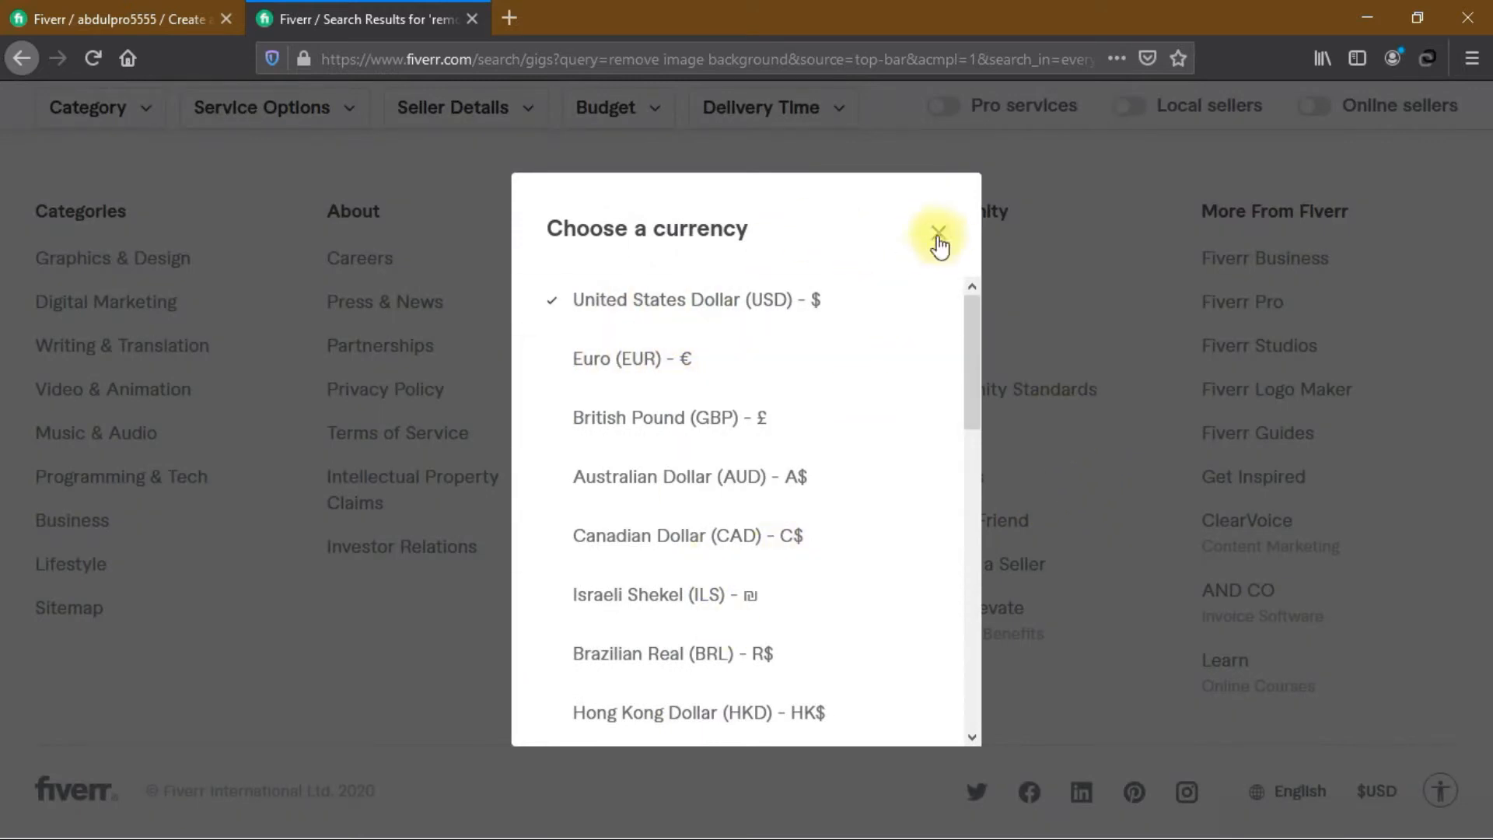
left_click(944, 238)
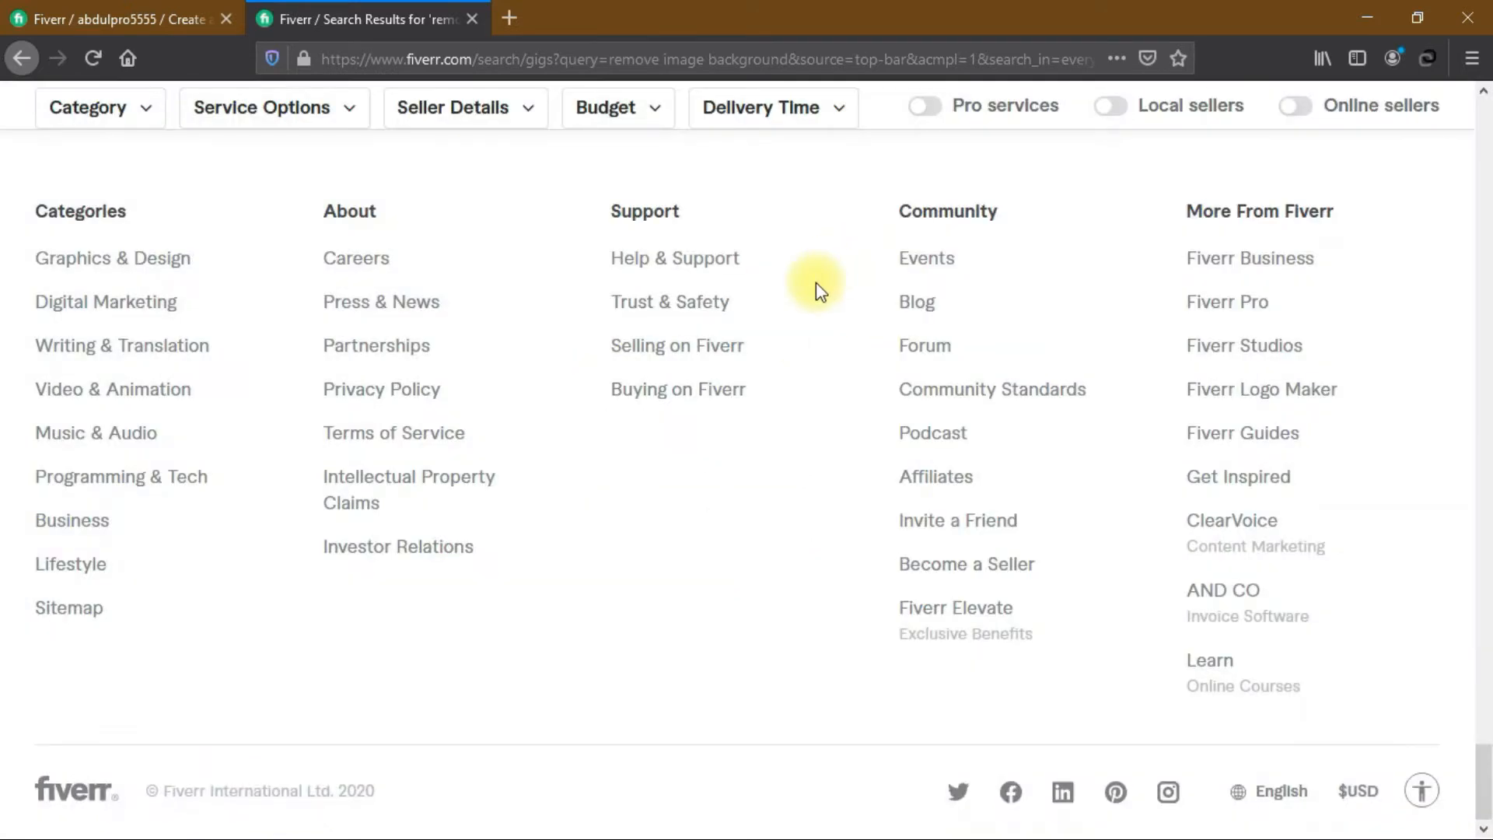
key("Home")
scroll(237, 595, "down", 2)
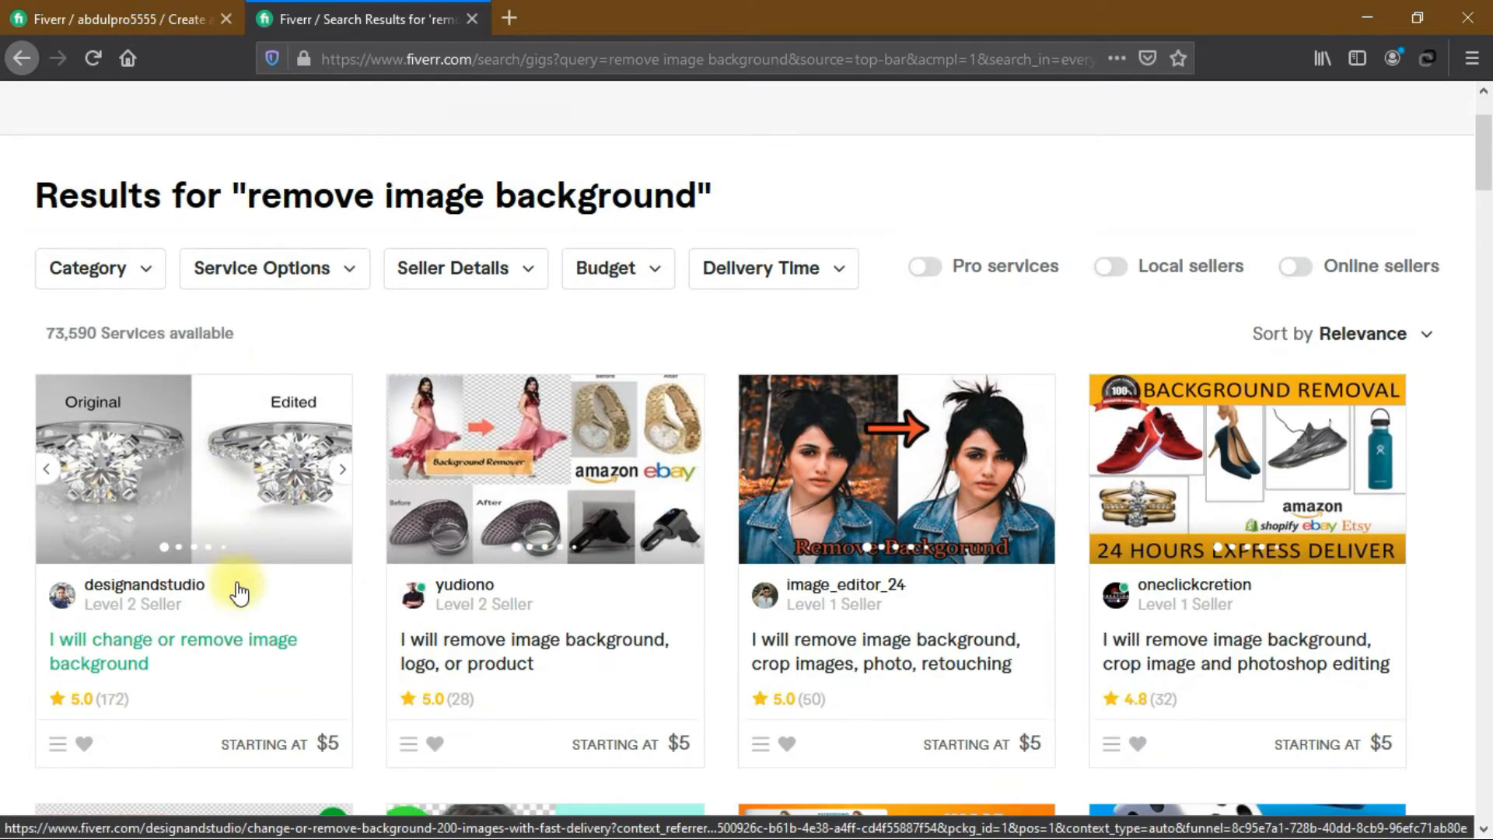
left_click(179, 11)
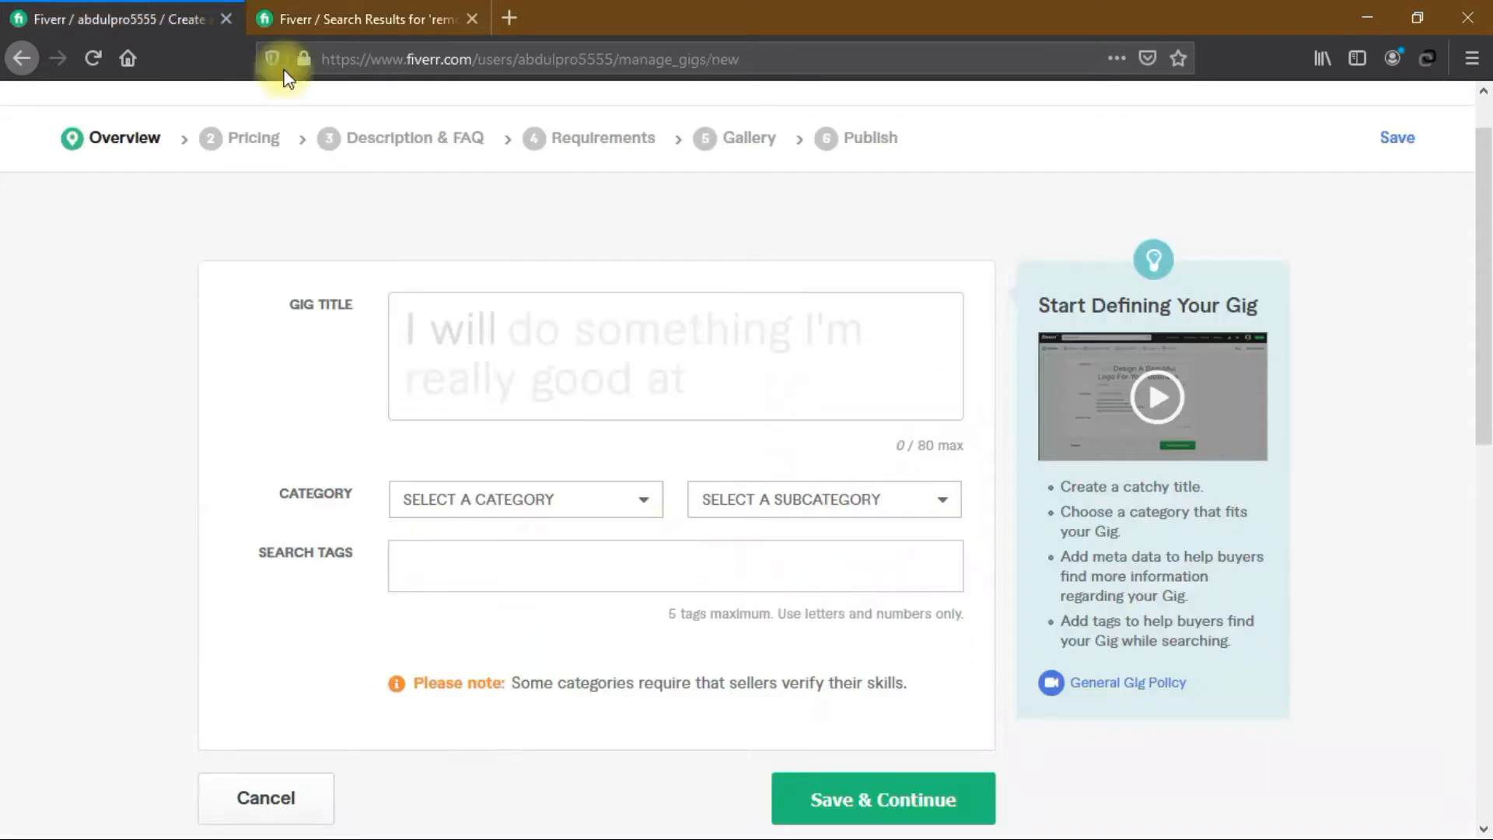
left_click(343, 17)
scroll(156, 523, "down", 1)
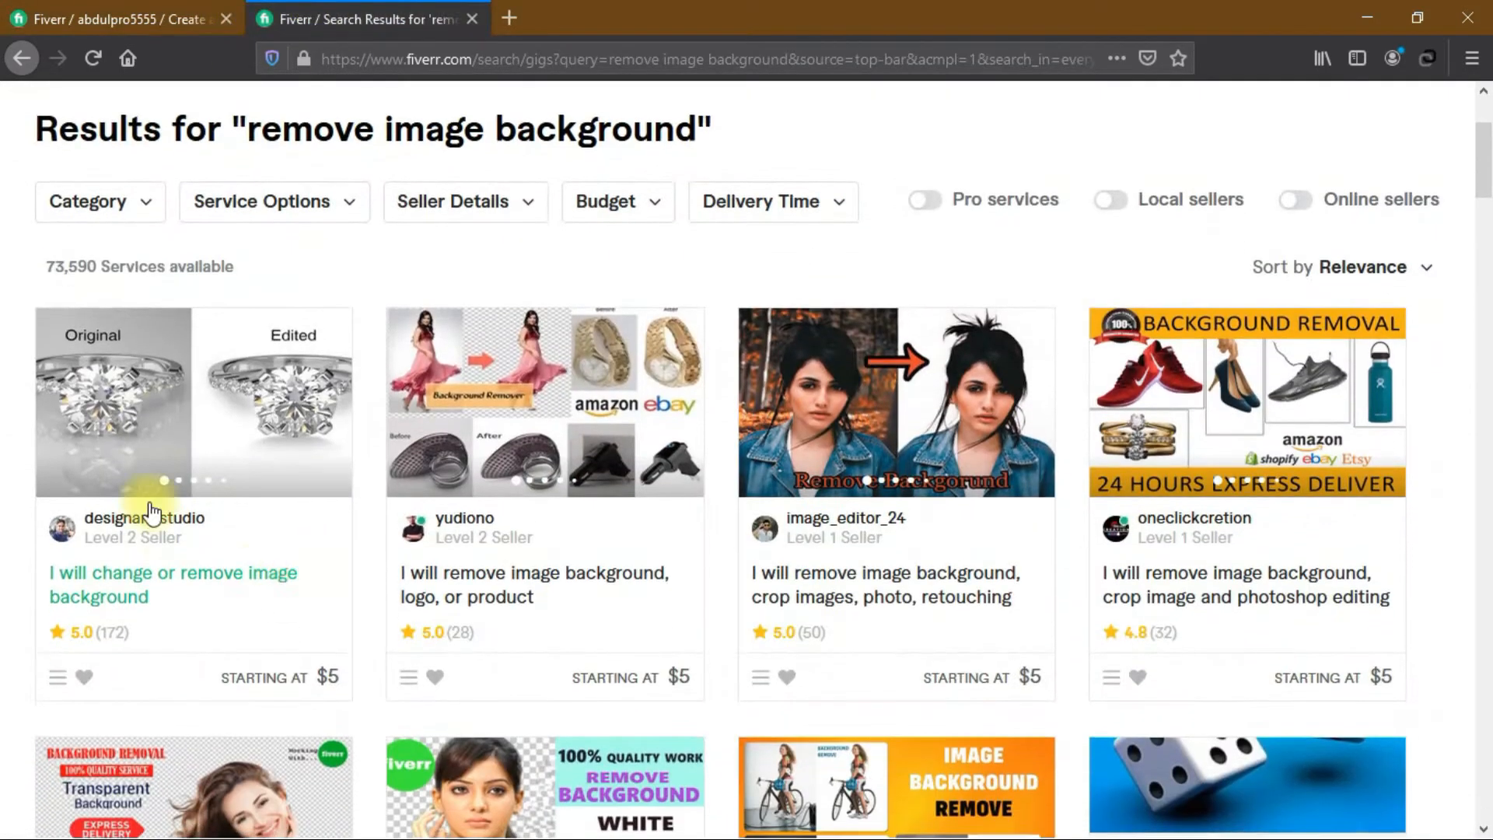
- Open the top gig and compare its Basic, Standard and Premium packages
left_click(163, 425)
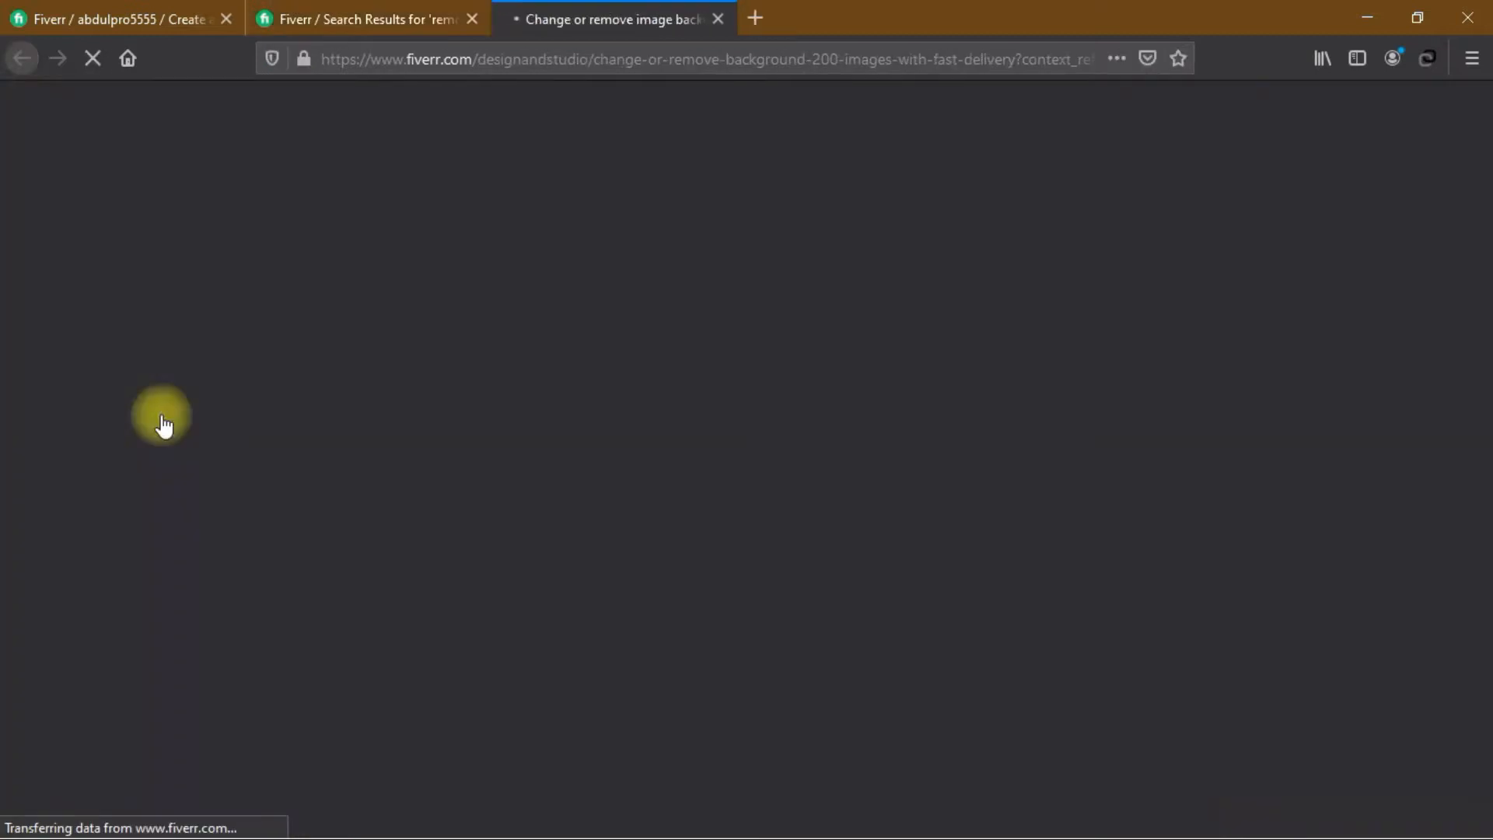
scroll(609, 334, "down", 3)
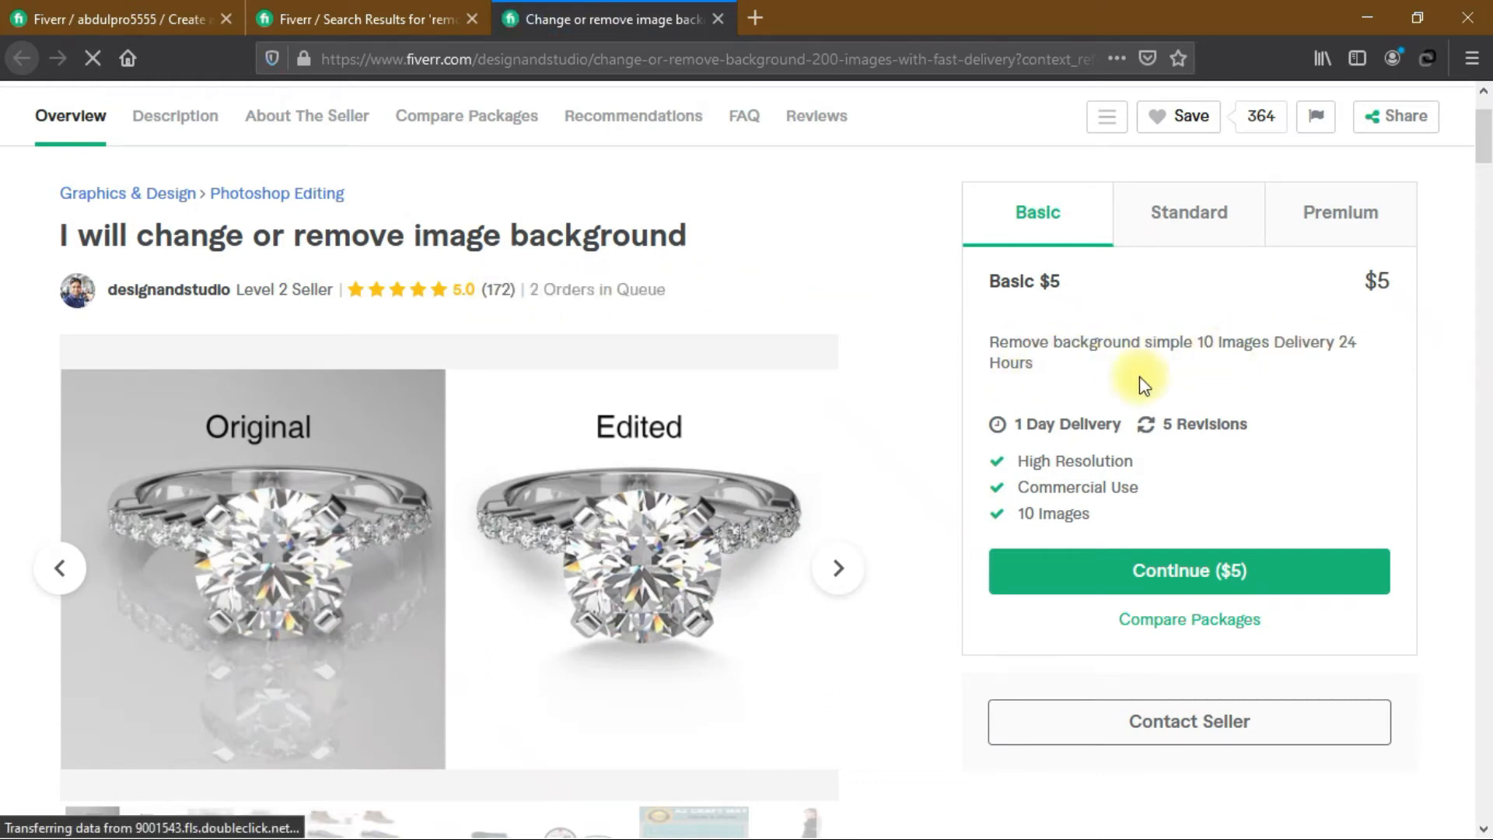
left_click(1182, 233)
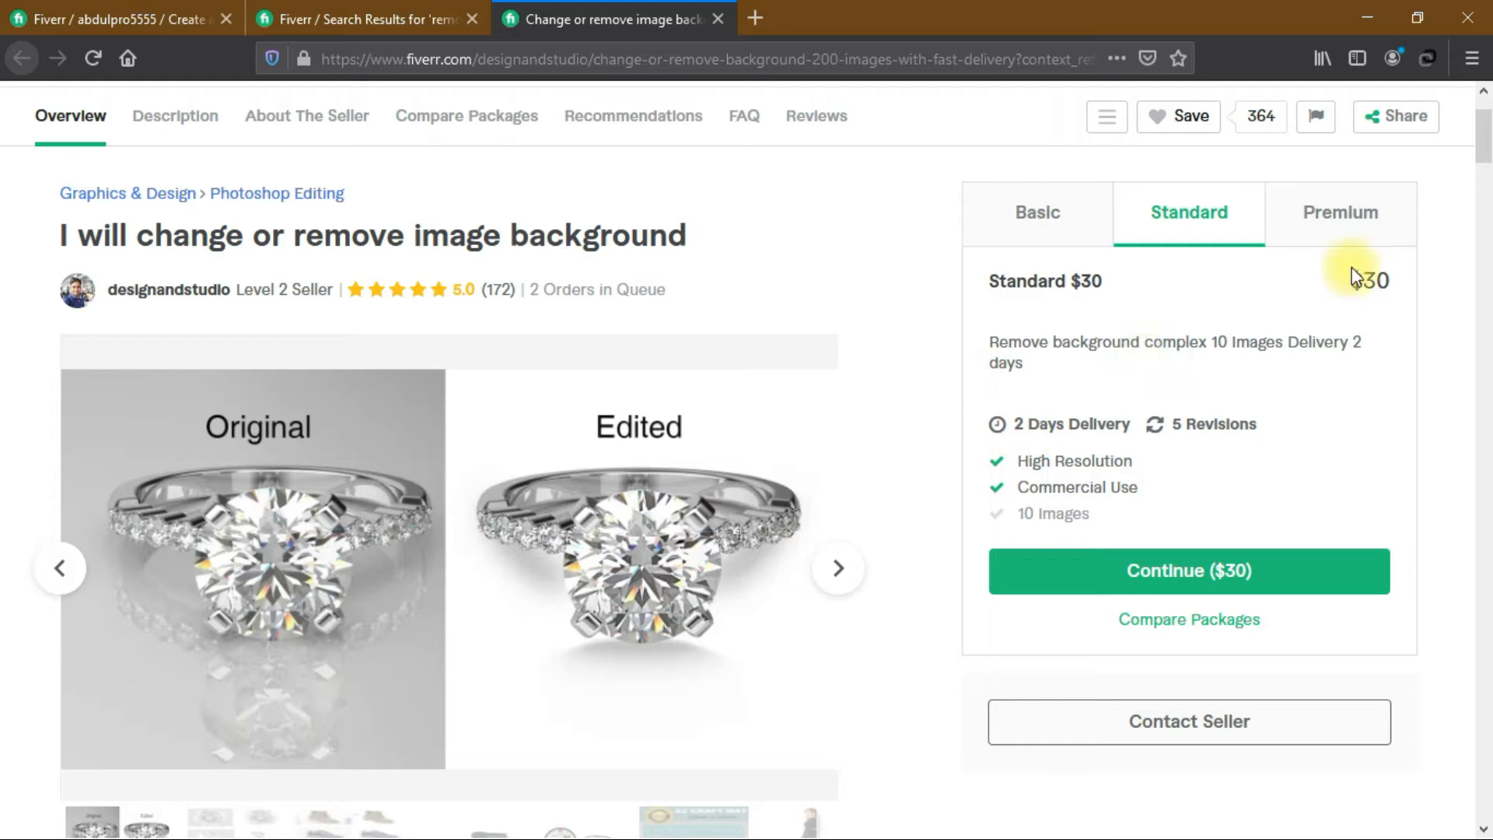
left_click(1333, 227)
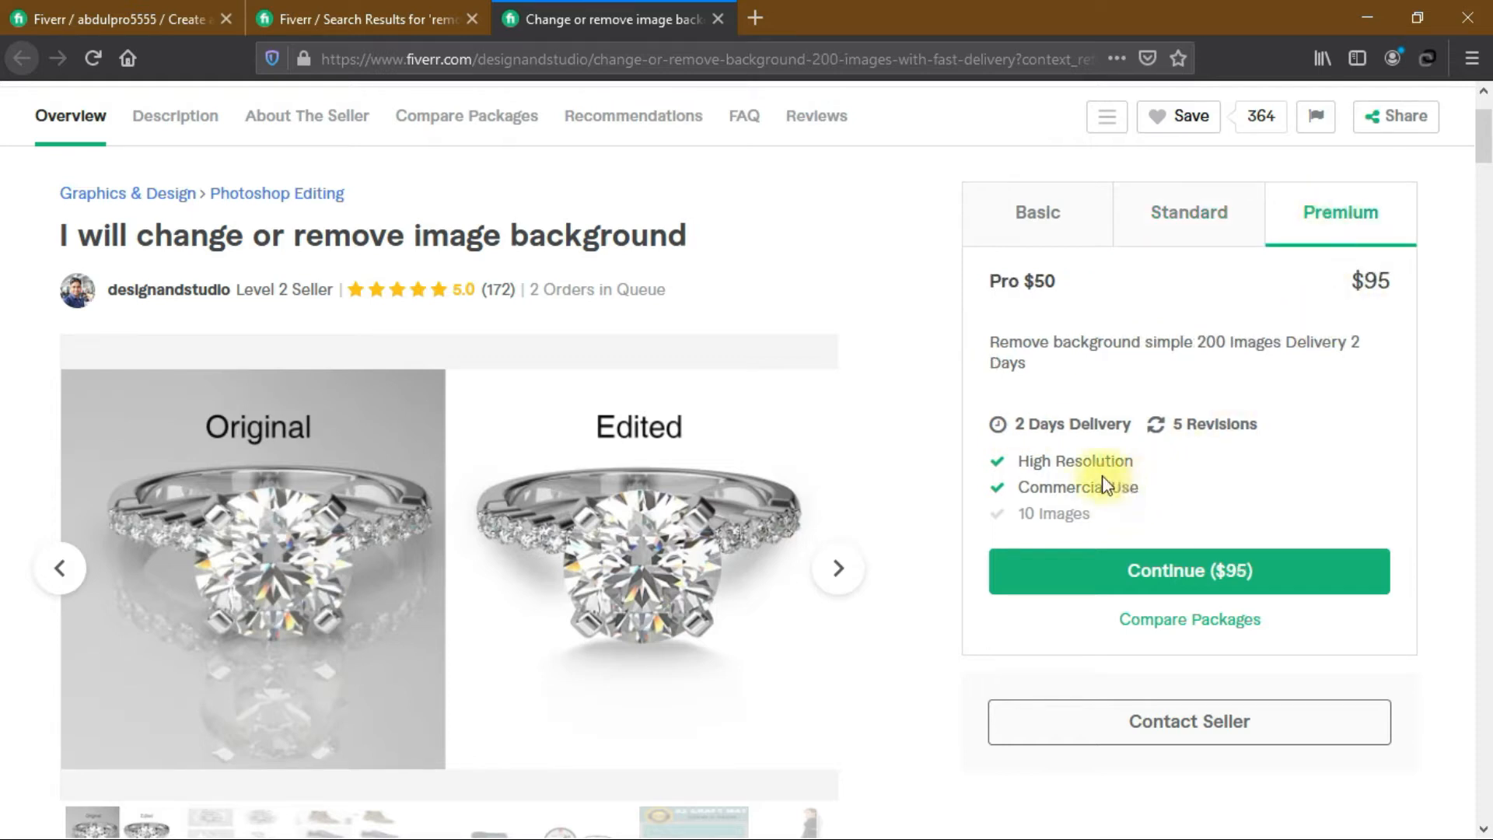
left_click(1053, 222)
scroll(810, 292, "down", 3)
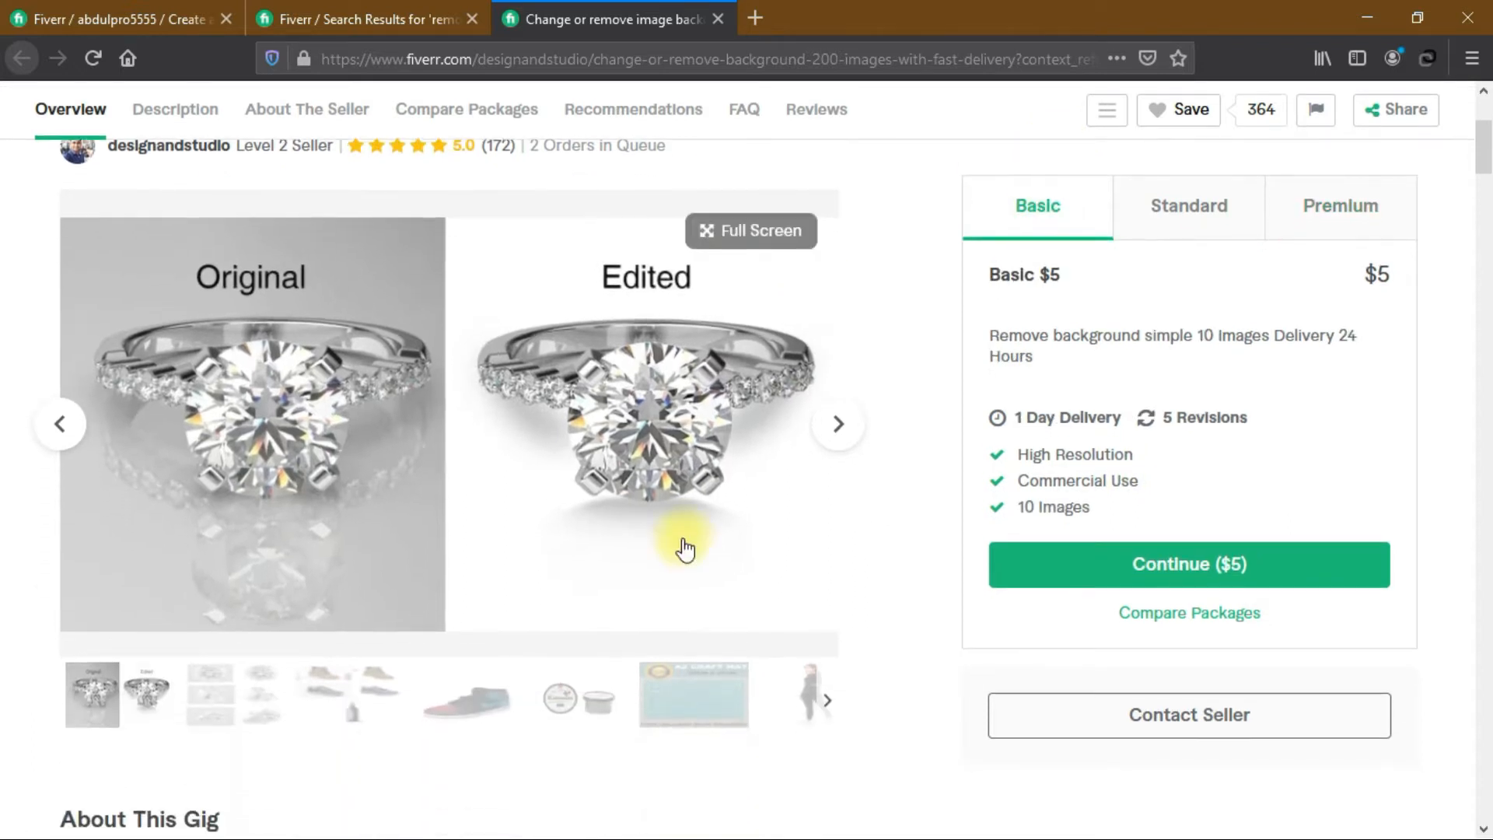
scroll(681, 537, "up", 2)
- Browse the gig's sample images and description, then return to the search results
left_click(837, 442)
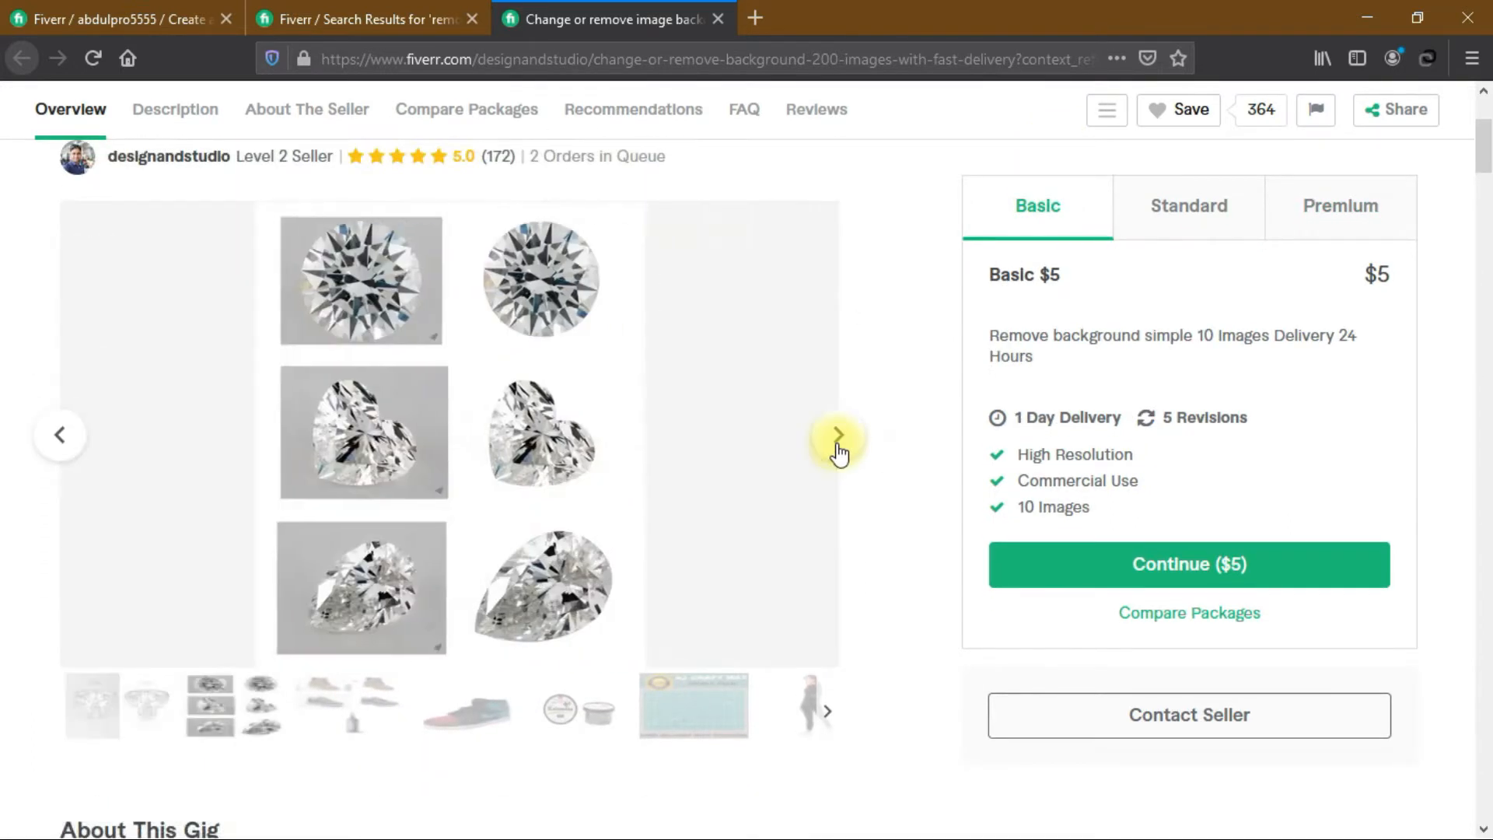
left_click(838, 444)
left_click(837, 445)
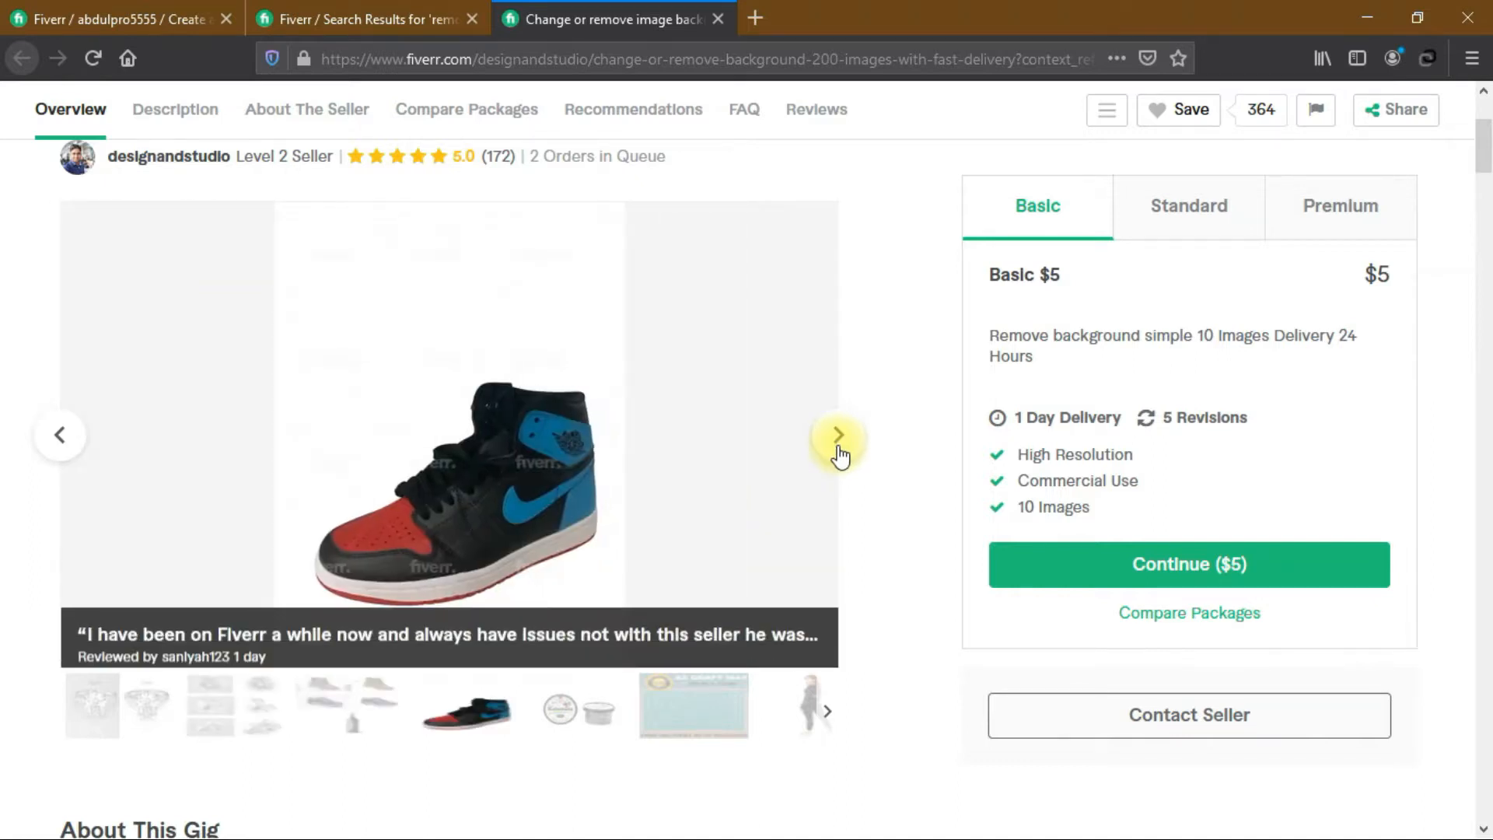
left_click(837, 445)
scroll(861, 597, "down", 10)
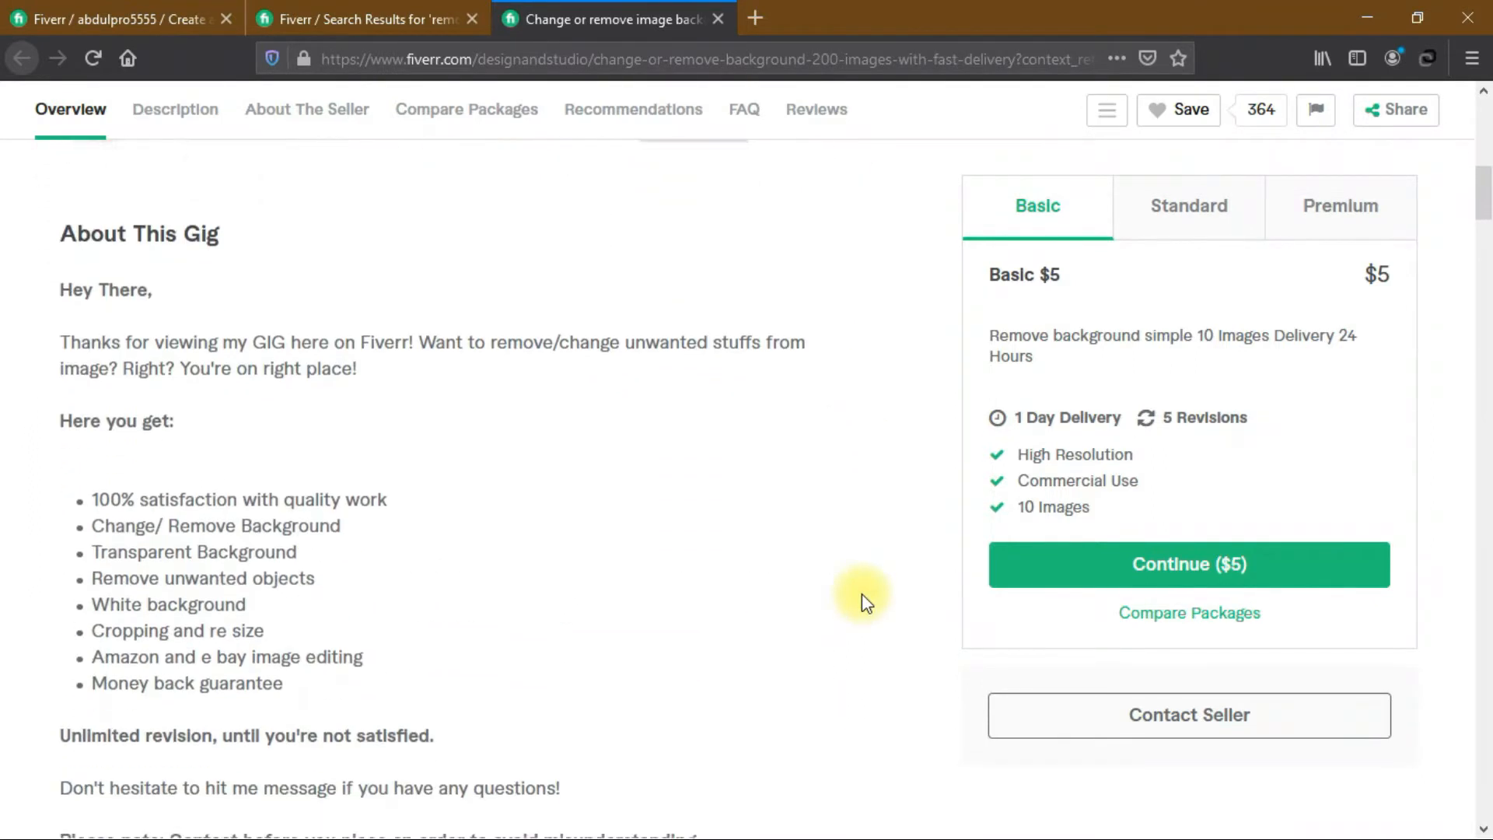
scroll(862, 594, "down", 3)
scroll(861, 594, "up", 12)
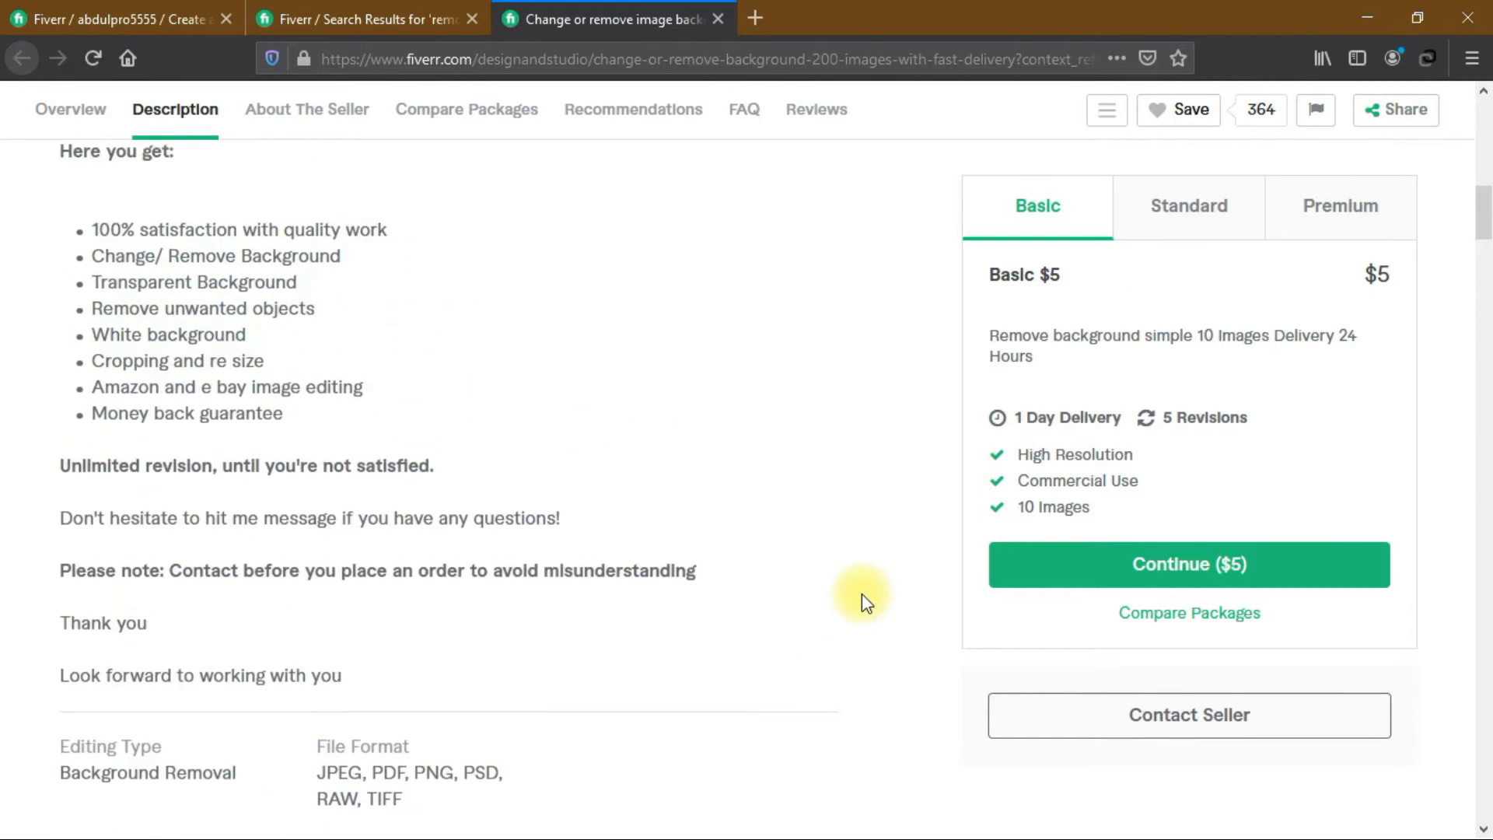
scroll(862, 594, "up", 1)
left_click_drag(726, 297, 30, 307)
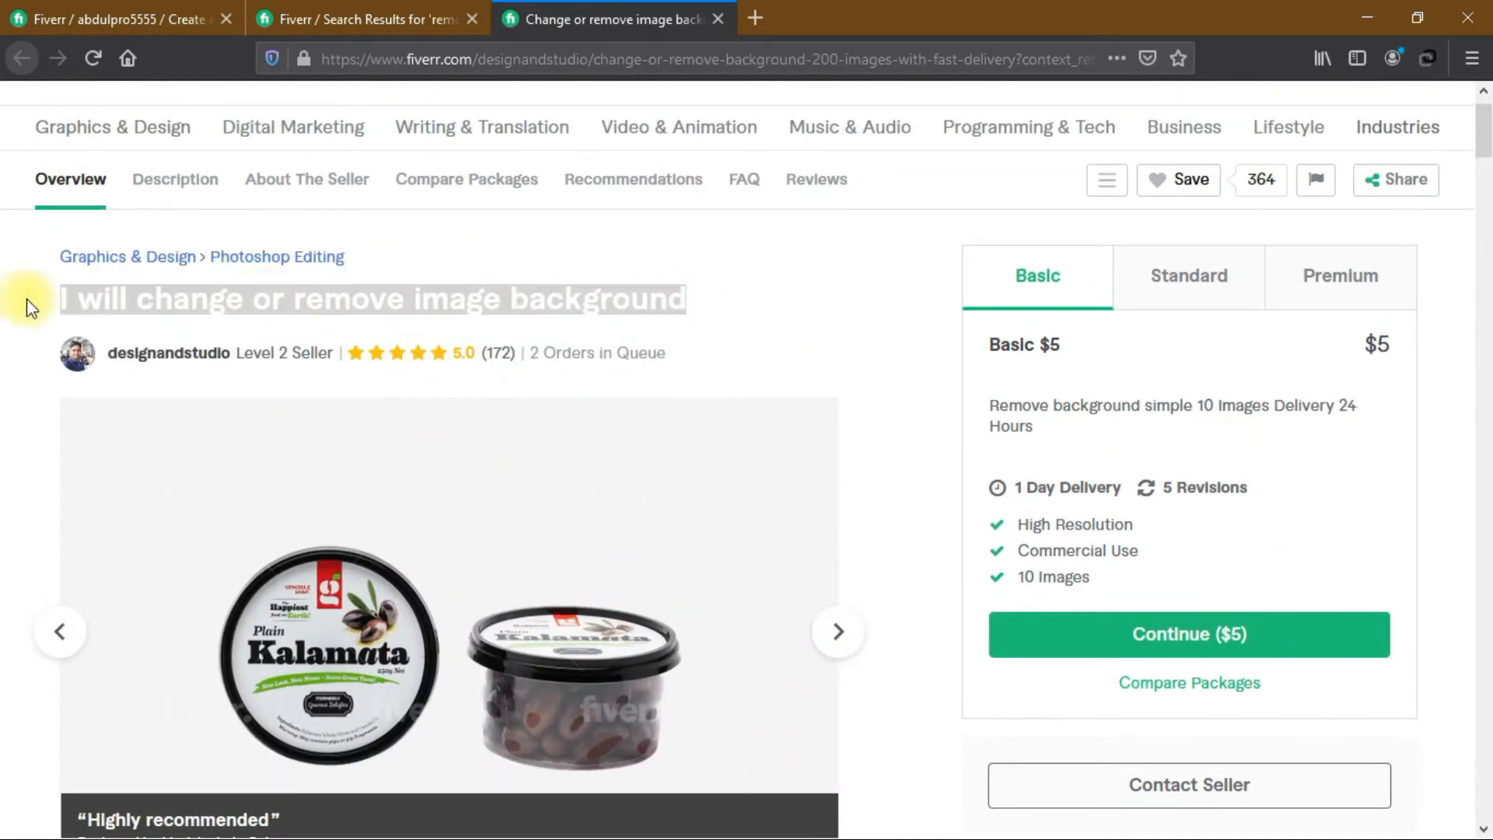
left_click(770, 290)
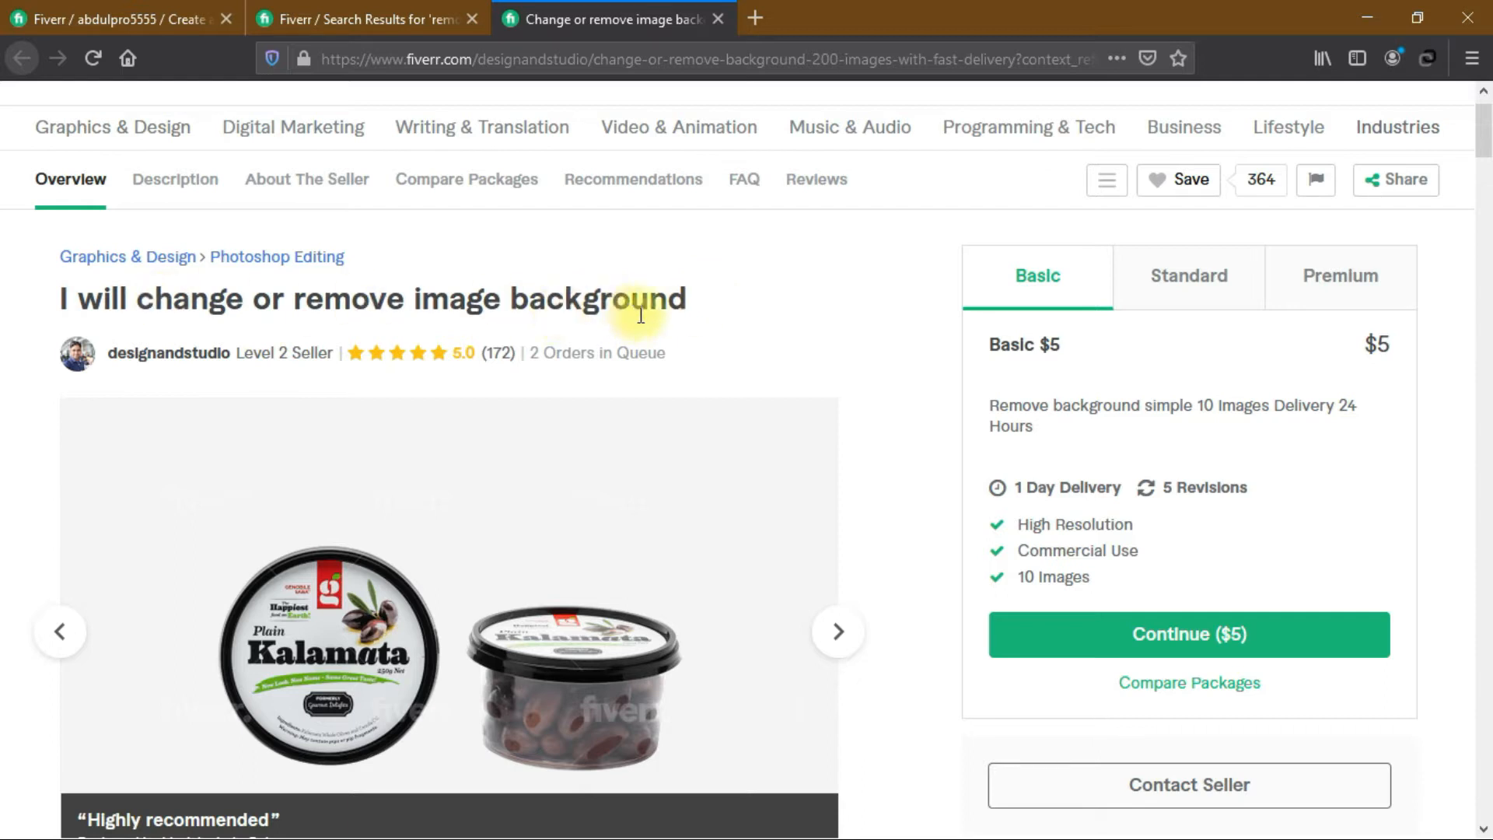
left_click(357, 18)
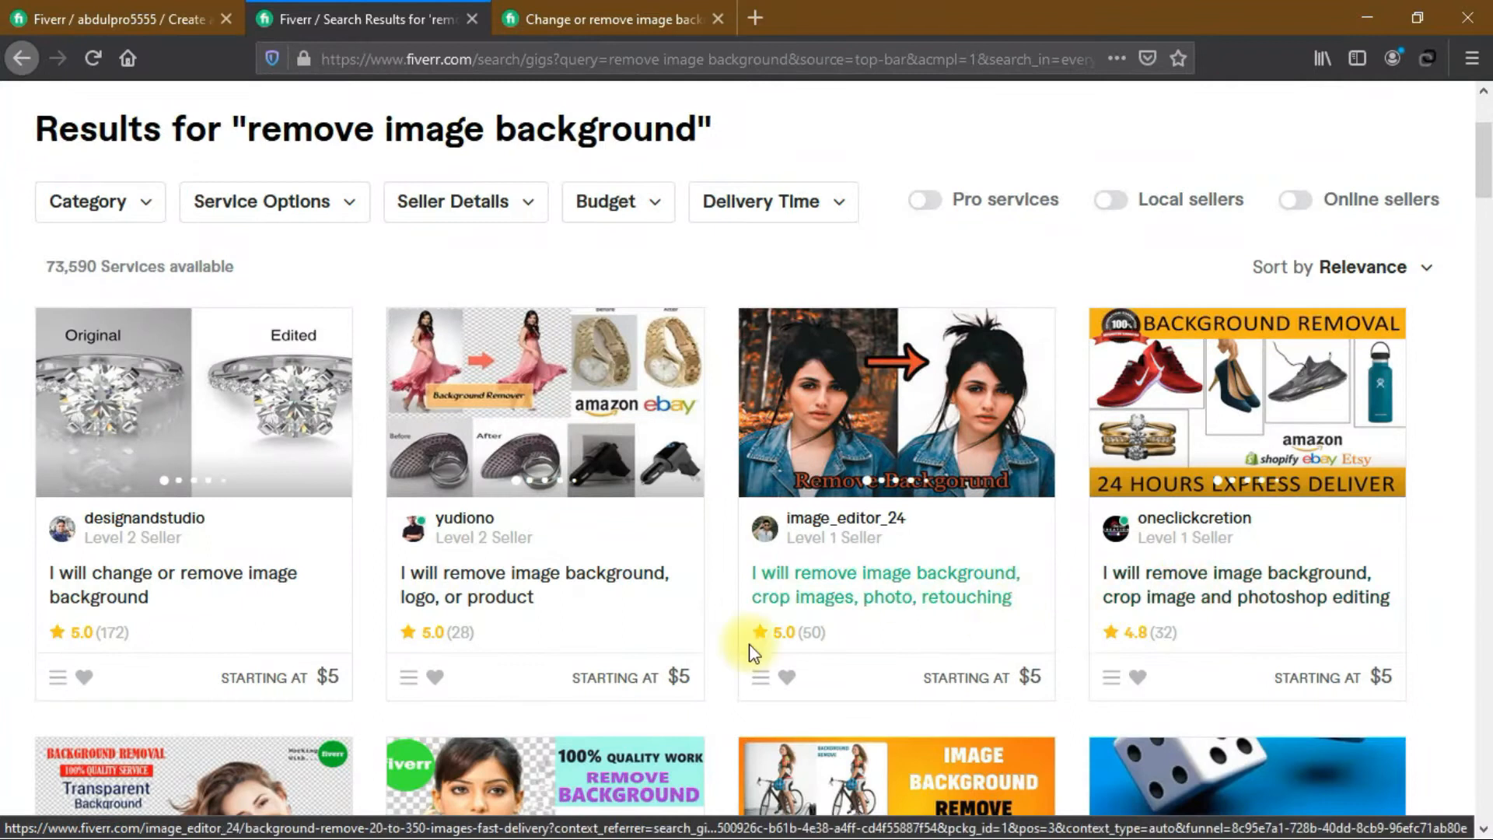
- Scroll the results and review the competitor's background-removal gig page
scroll(748, 642, "down", 2)
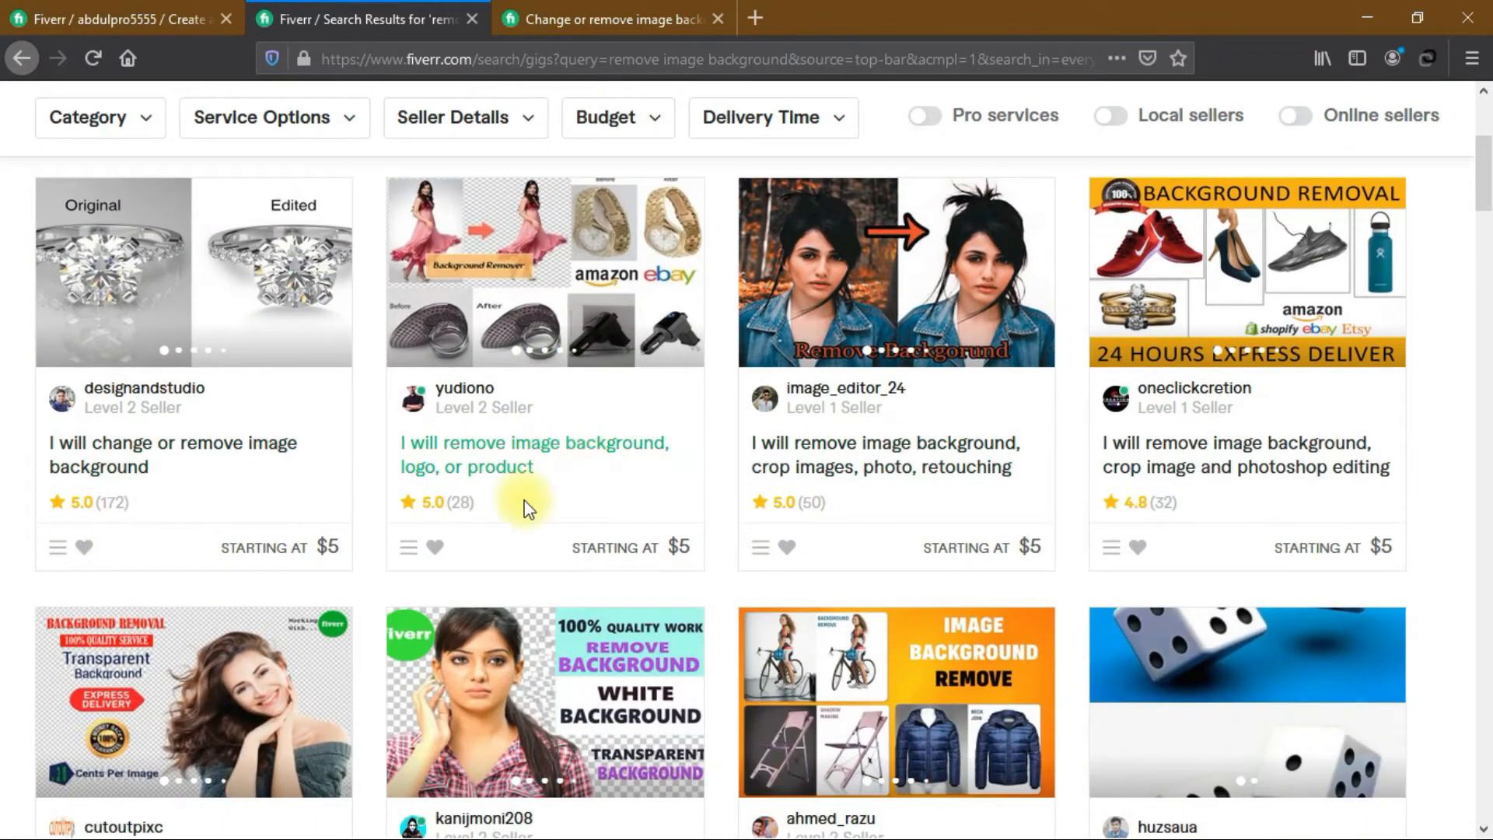
scroll(468, 626, "down", 2)
scroll(469, 626, "down", 2)
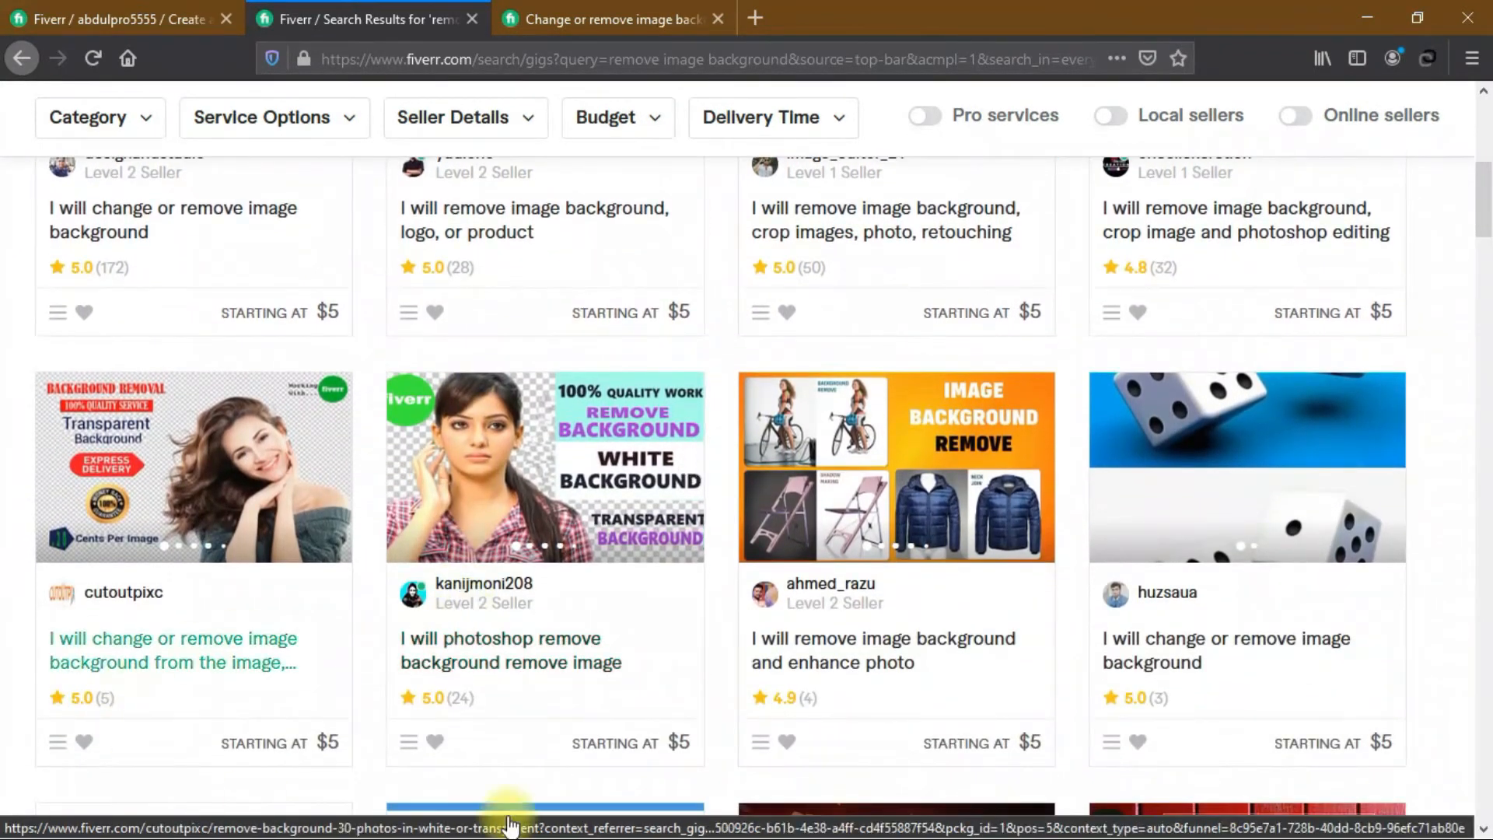
scroll(546, 739, "down", 4)
scroll(546, 743, "down", 2)
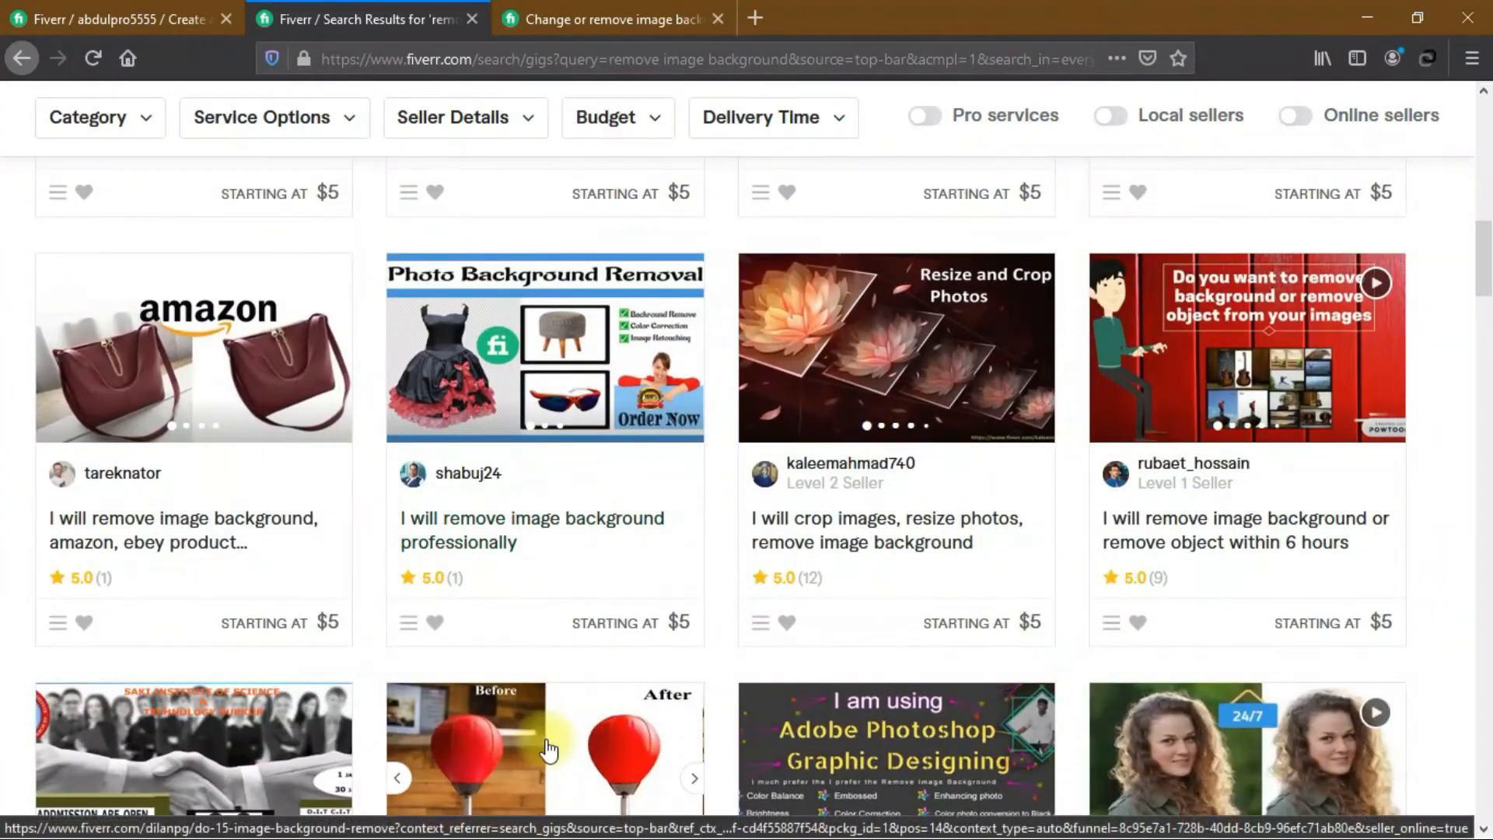
scroll(546, 739, "up", 6)
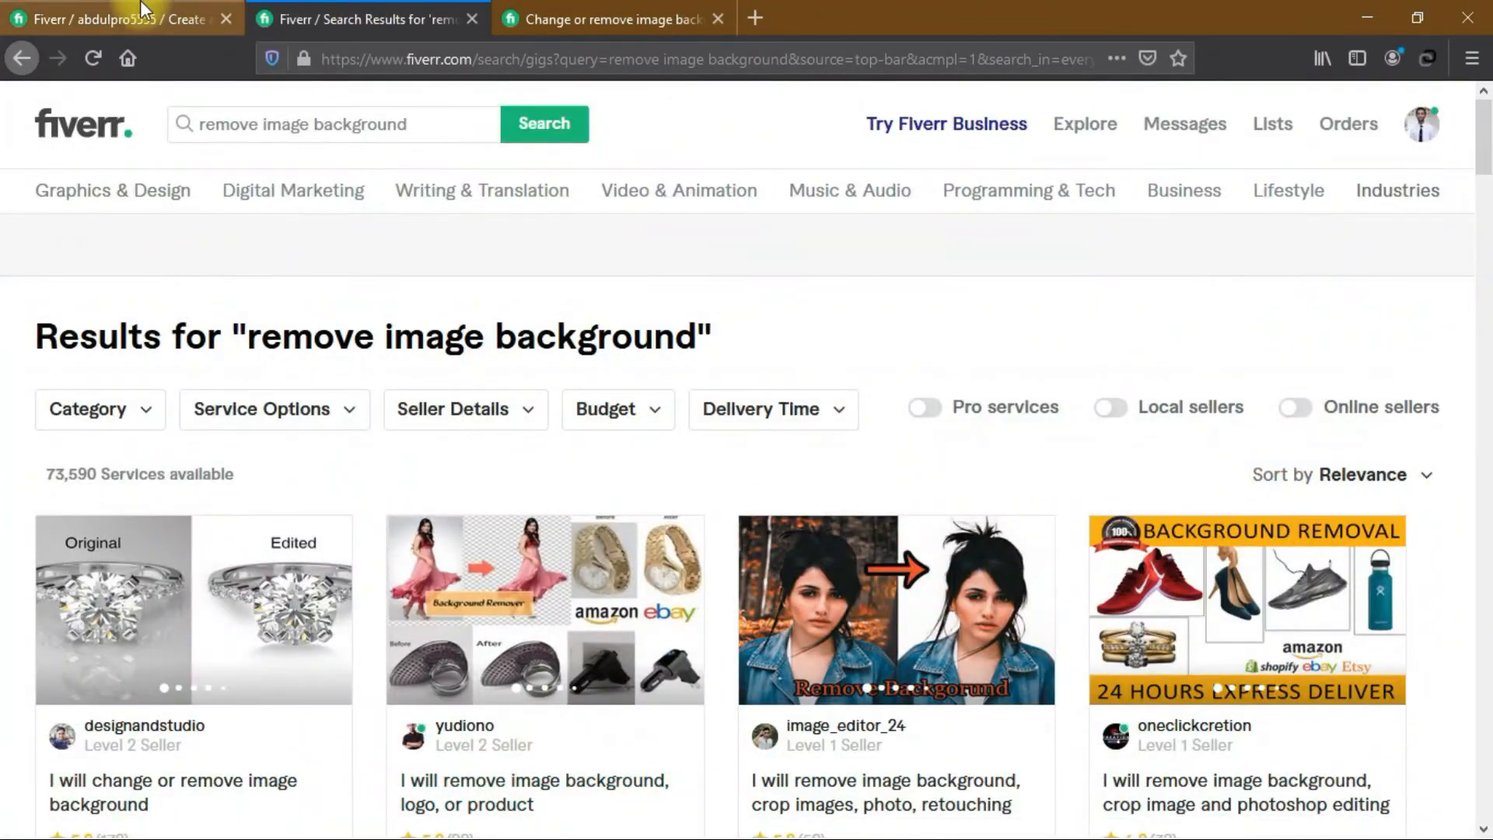
left_click(544, 18)
scroll(533, 403, "down", 2)
scroll(460, 309, "up", 3)
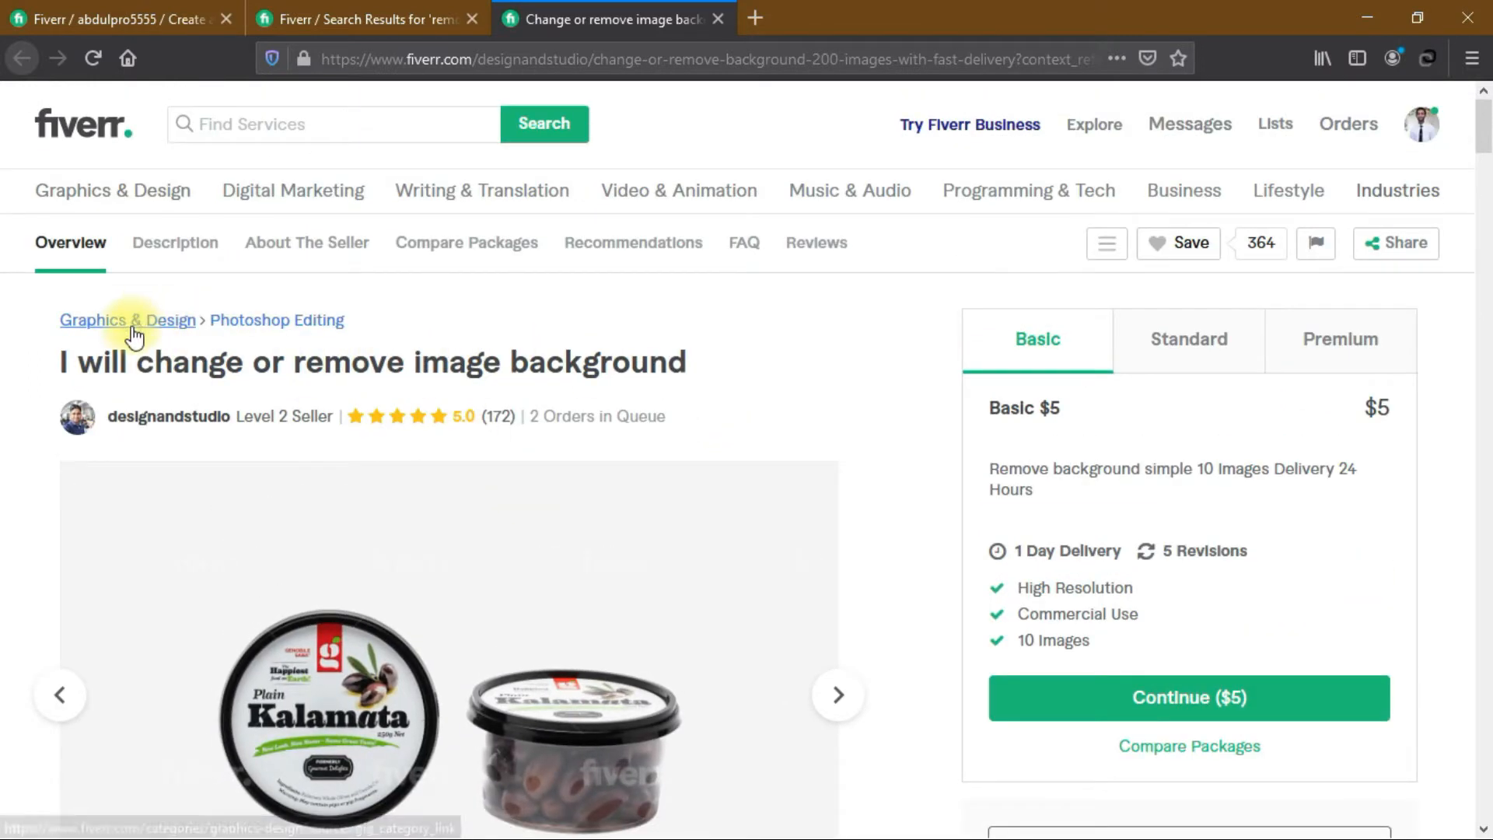
- Back on the gig form, focus the empty Gig Title field after rechecking the competitor's title
left_click(157, 11)
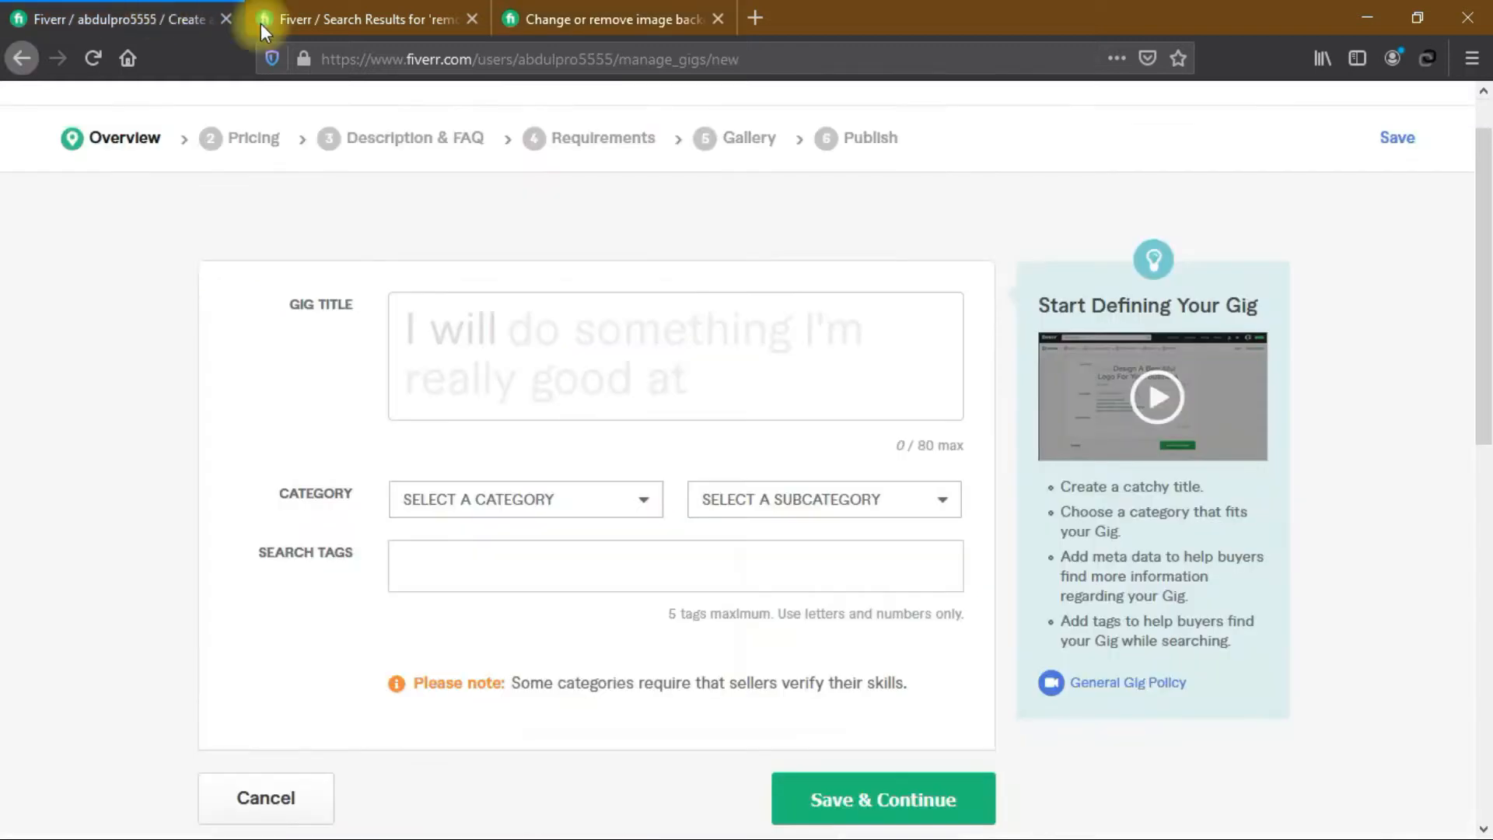
left_click(403, 338)
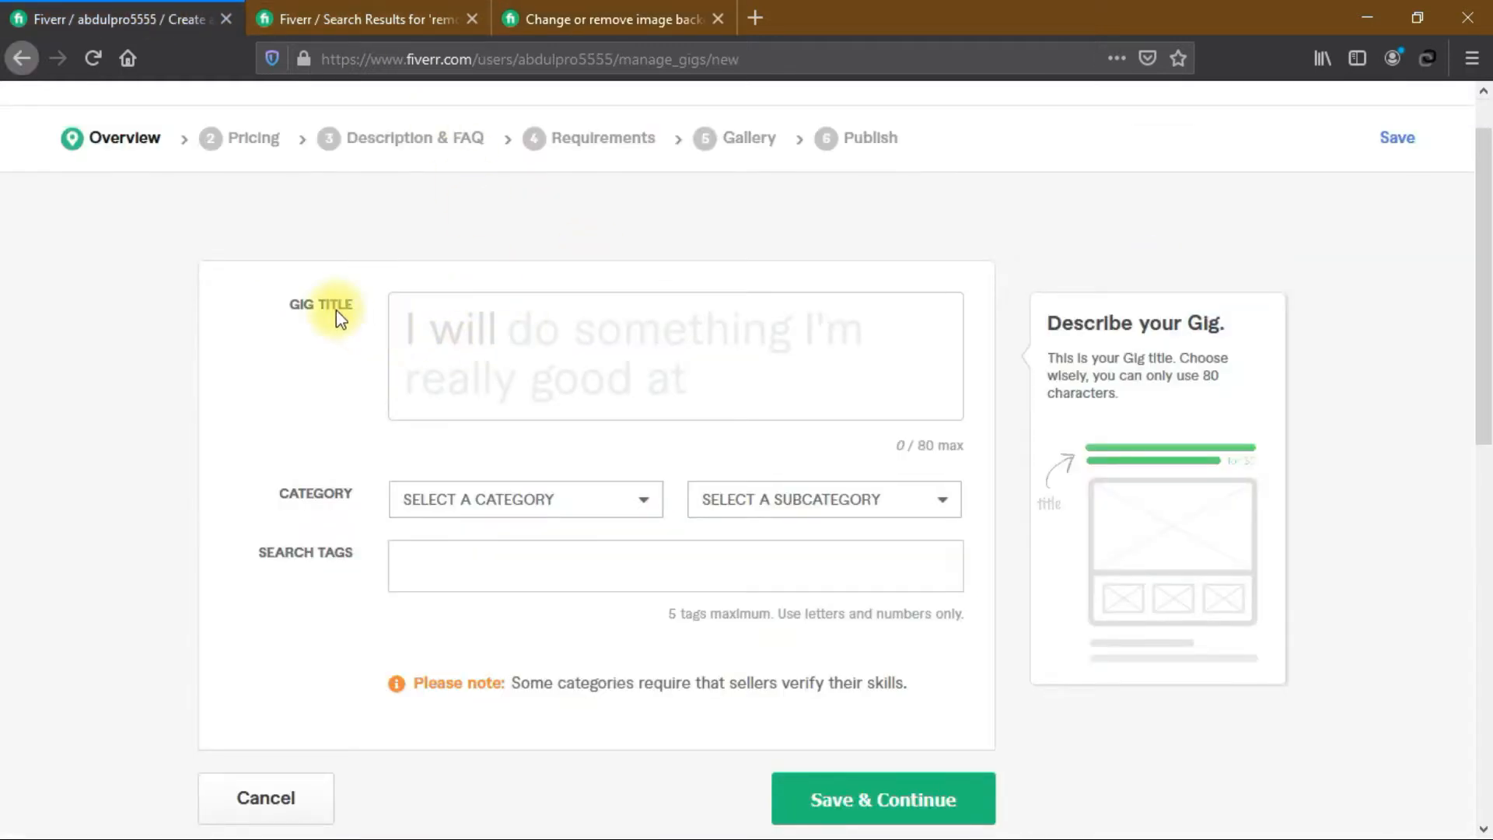
left_click(617, 11)
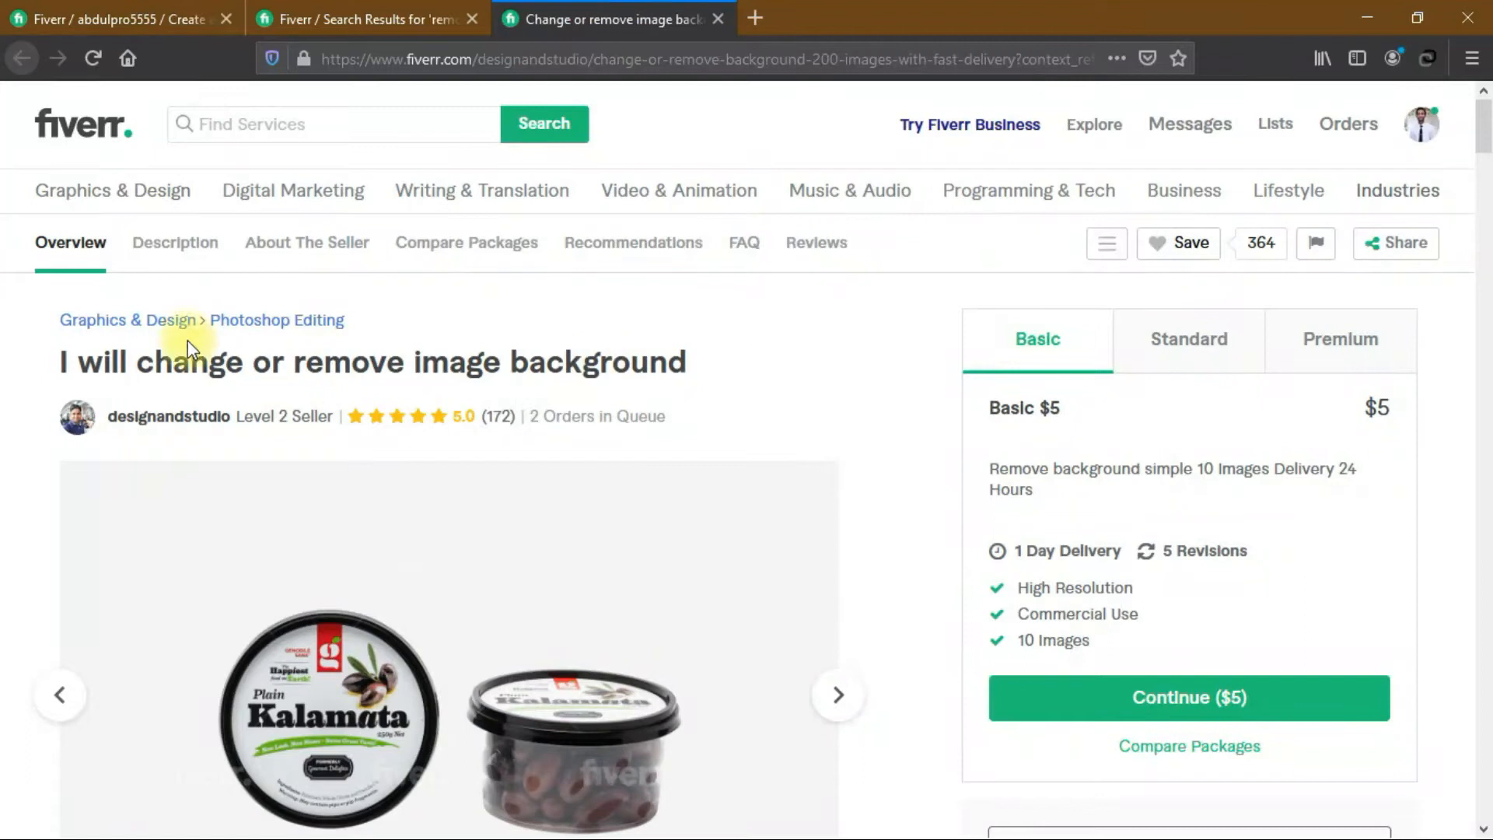
left_click(150, 10)
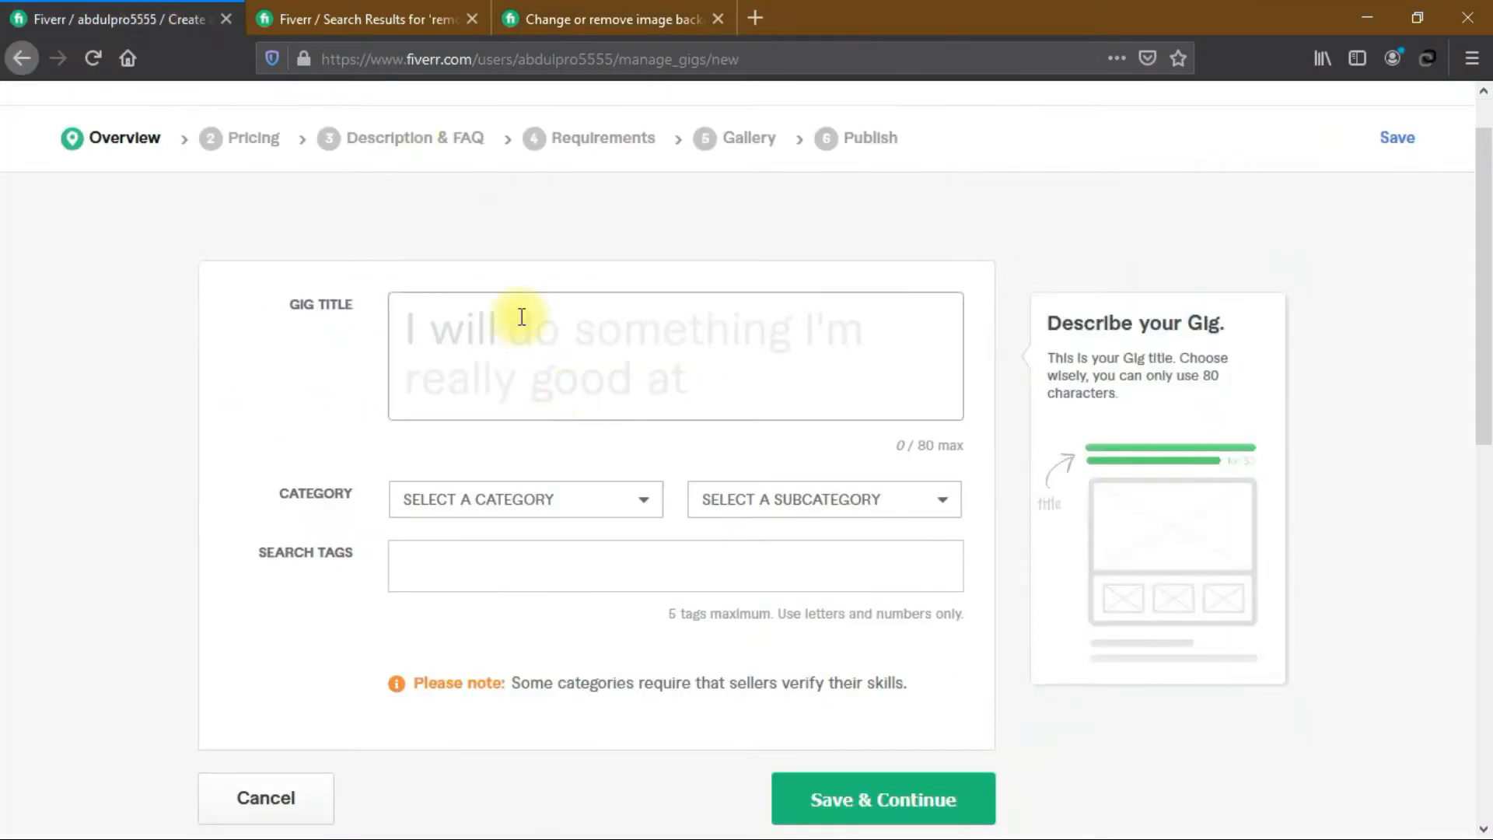
- Title the gig 'I will remove background from image in 24 hour', then revisit the competitor's gig
type("re")
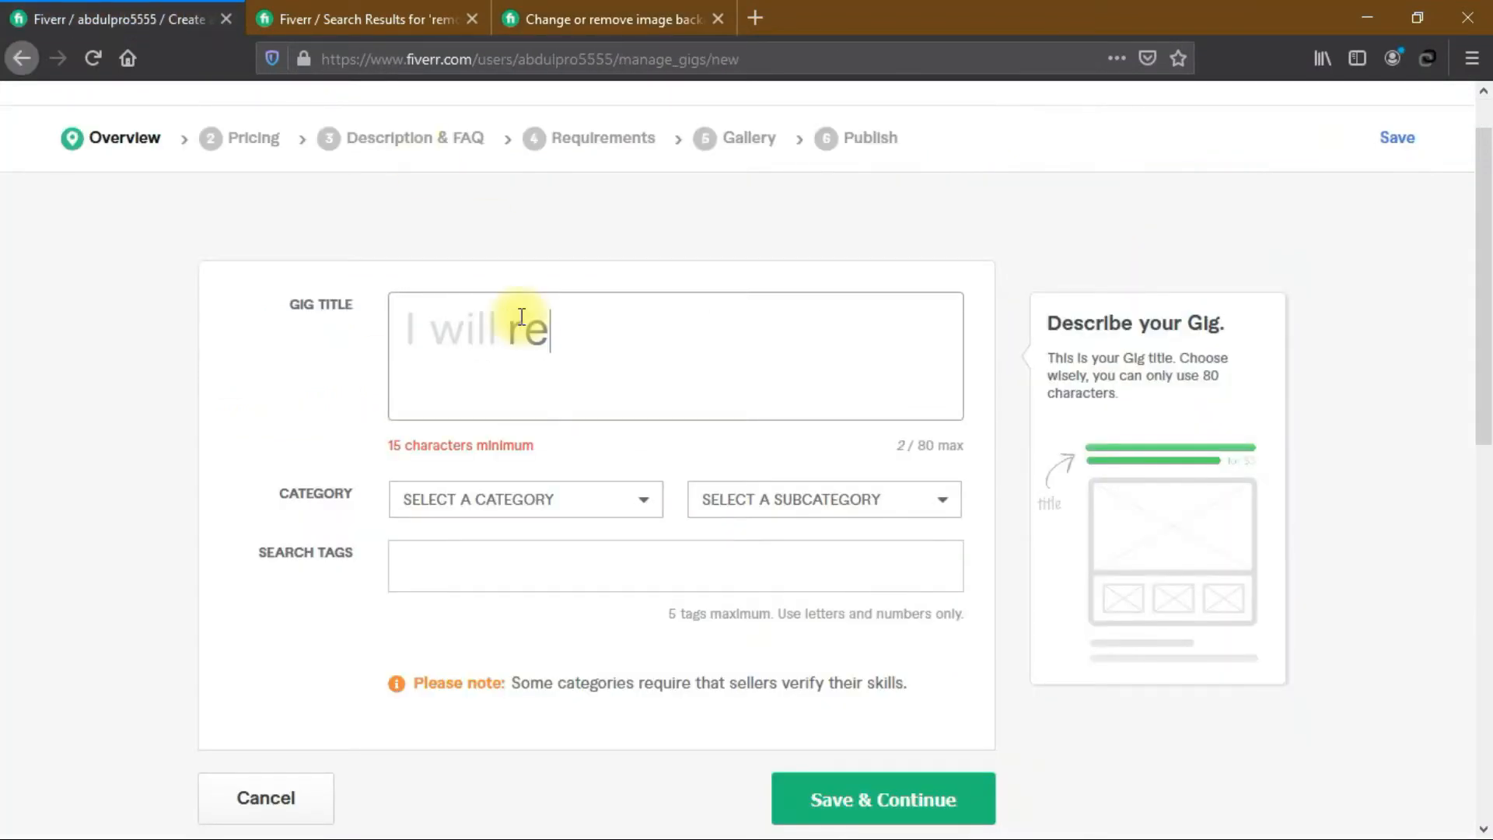
type("move back")
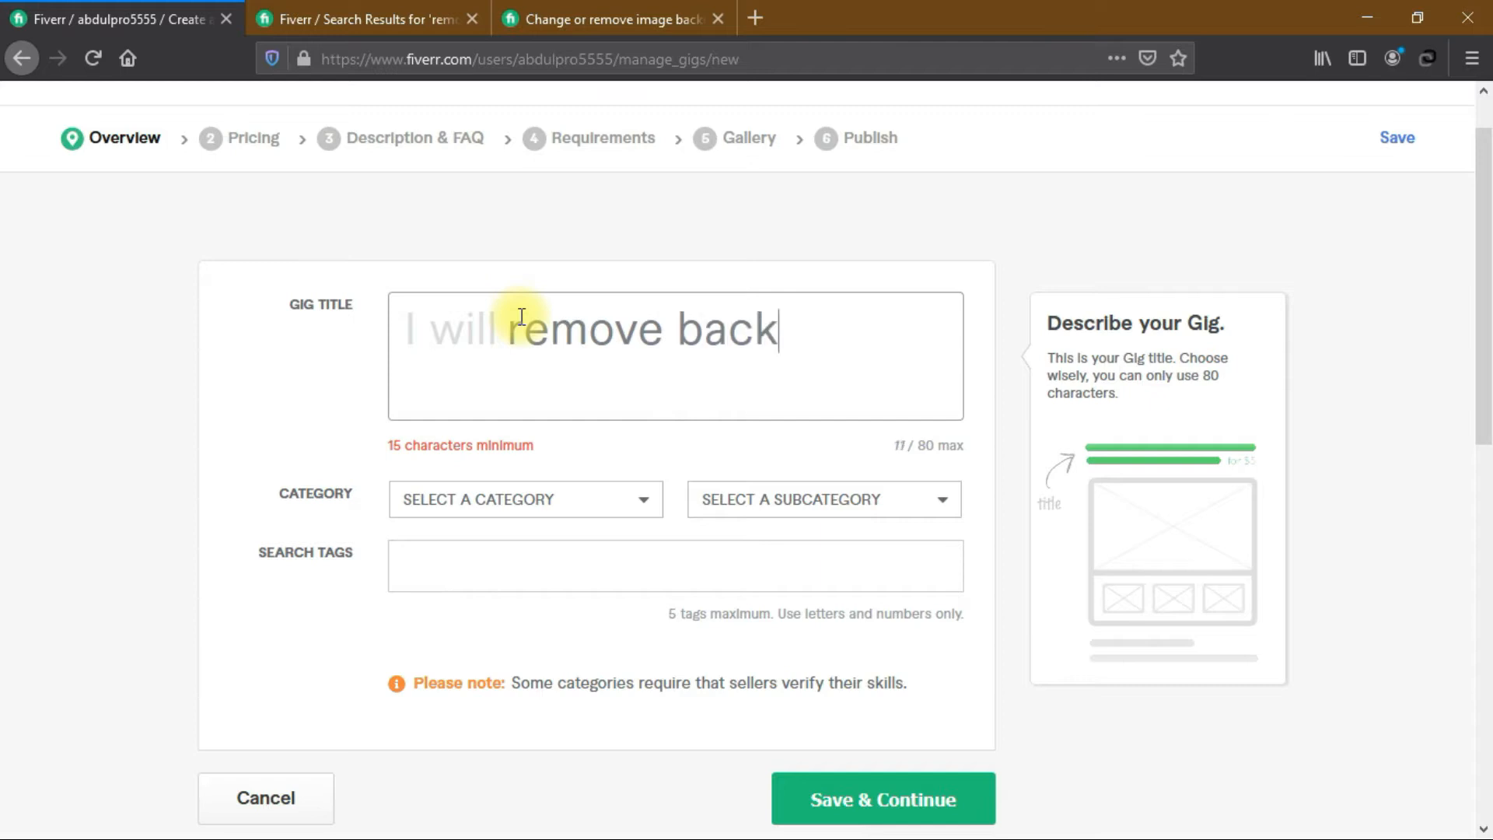
type("ground from image")
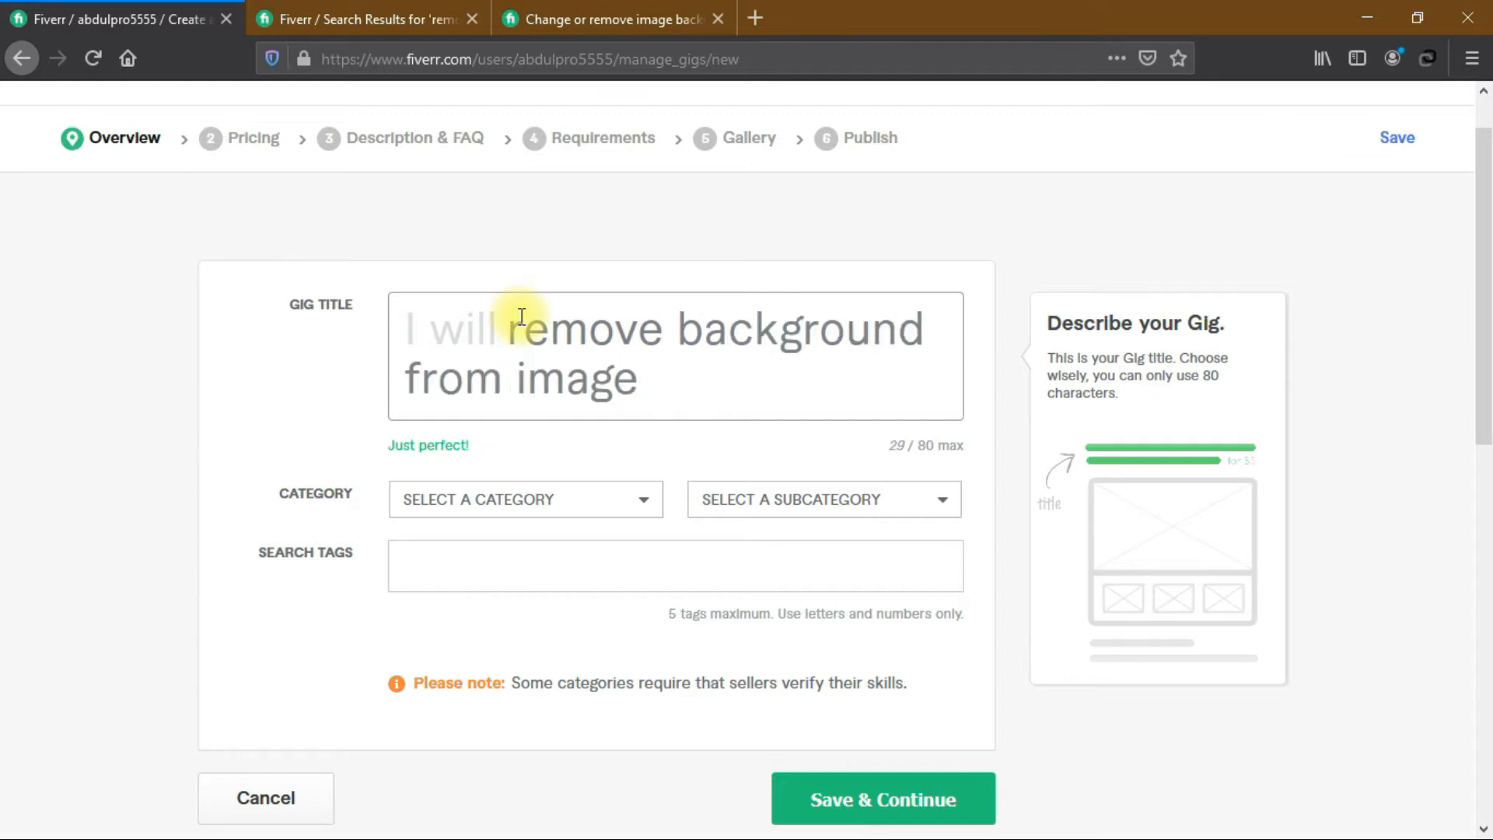
type(" in 24 hour")
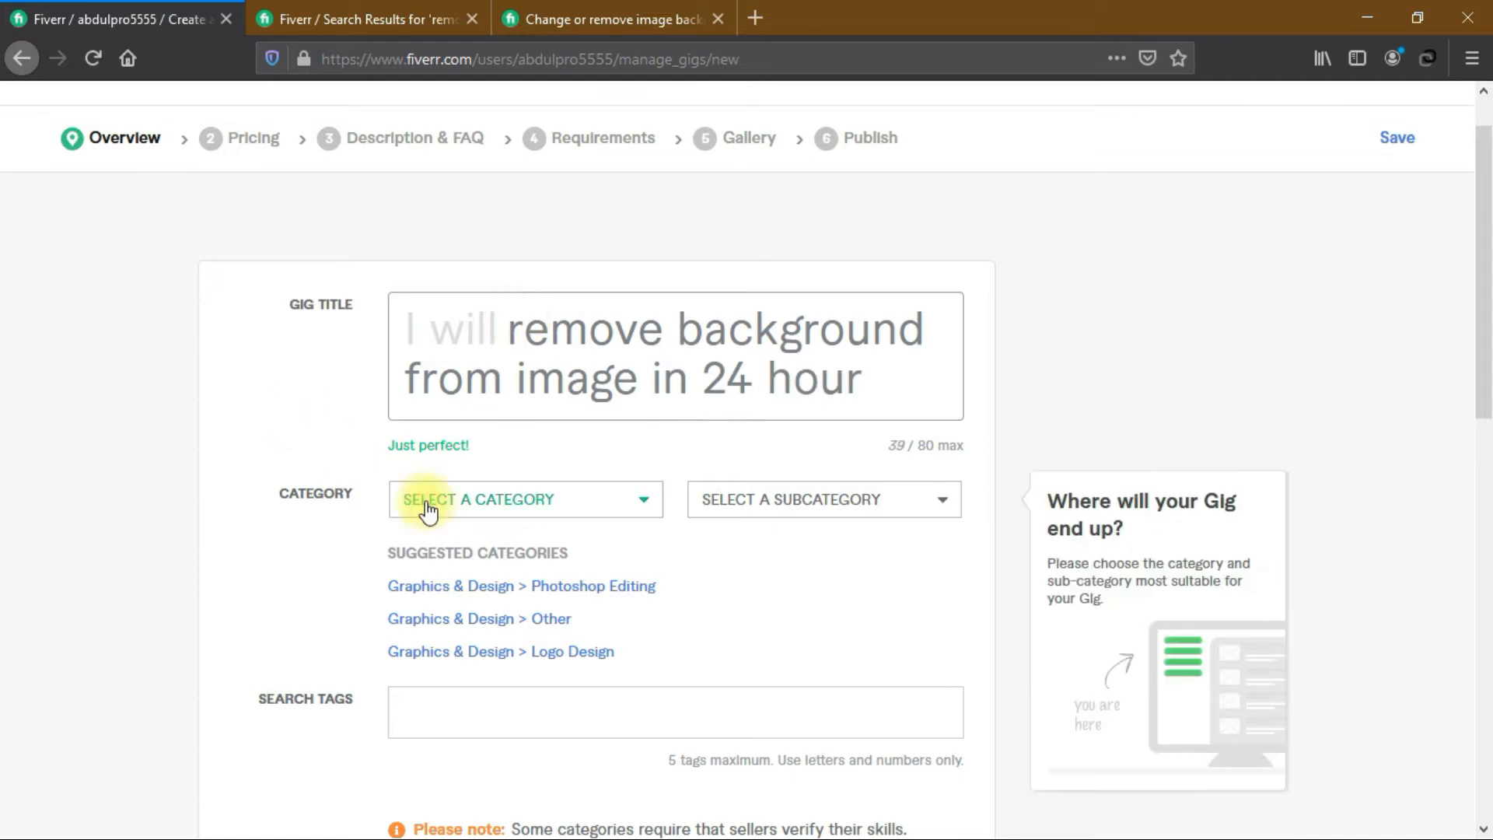
scroll(427, 506, "down", 2)
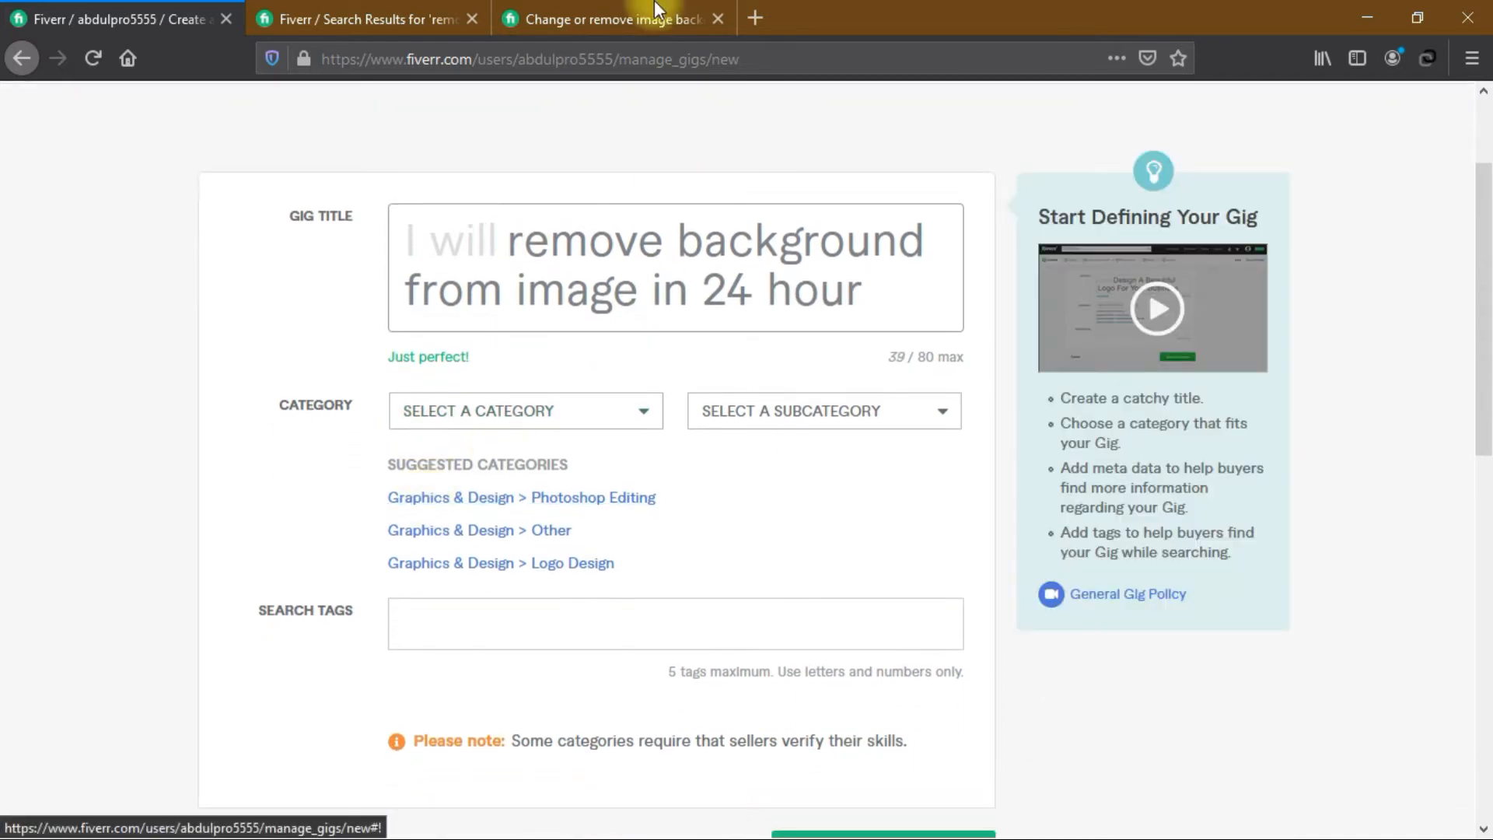
left_click(650, 17)
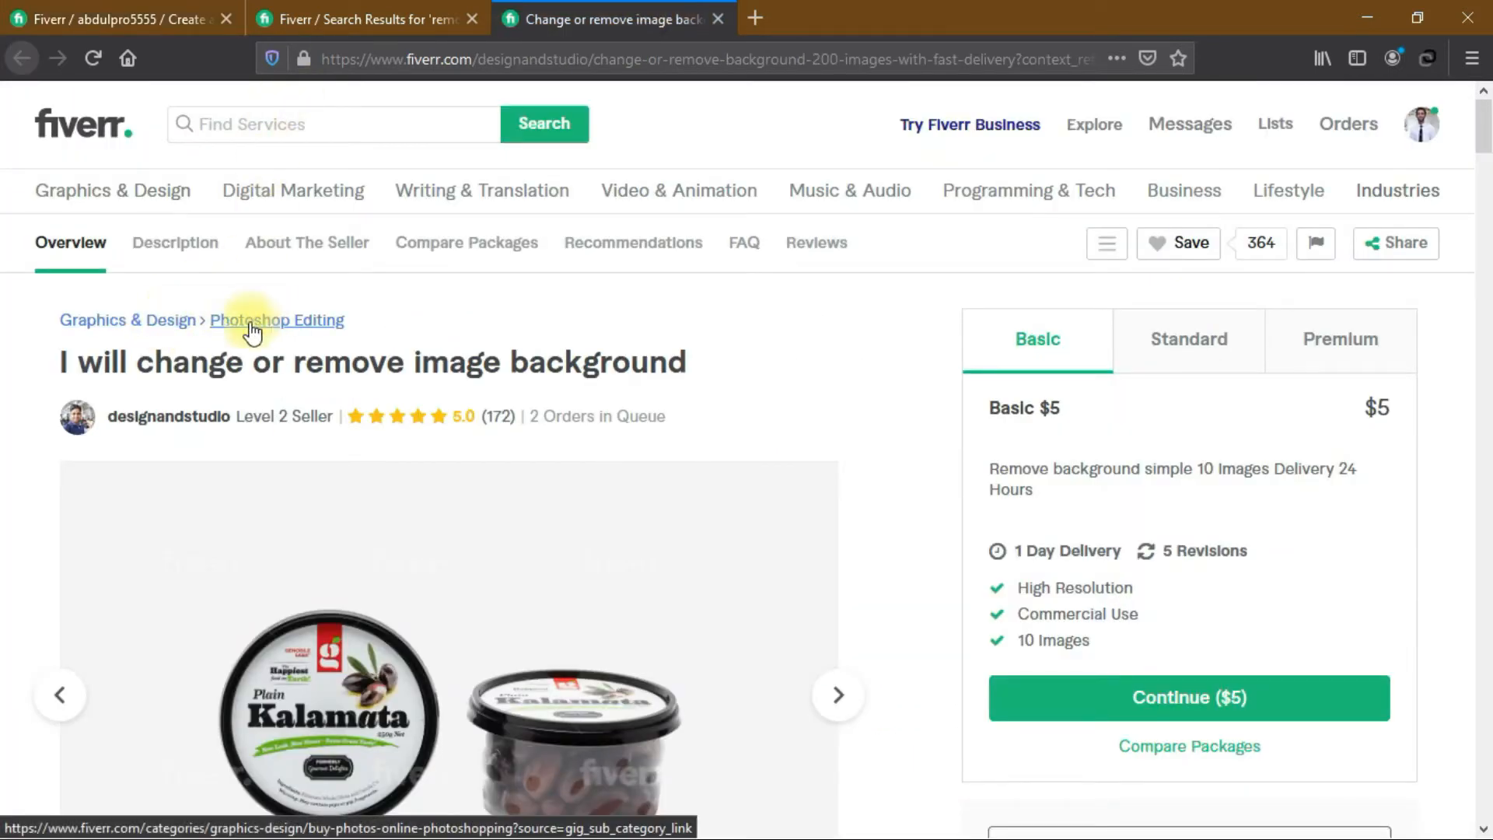
- Set the gig category to Graphics & Design with subcategory Photoshop Editing
left_click(151, 11)
left_click(539, 416)
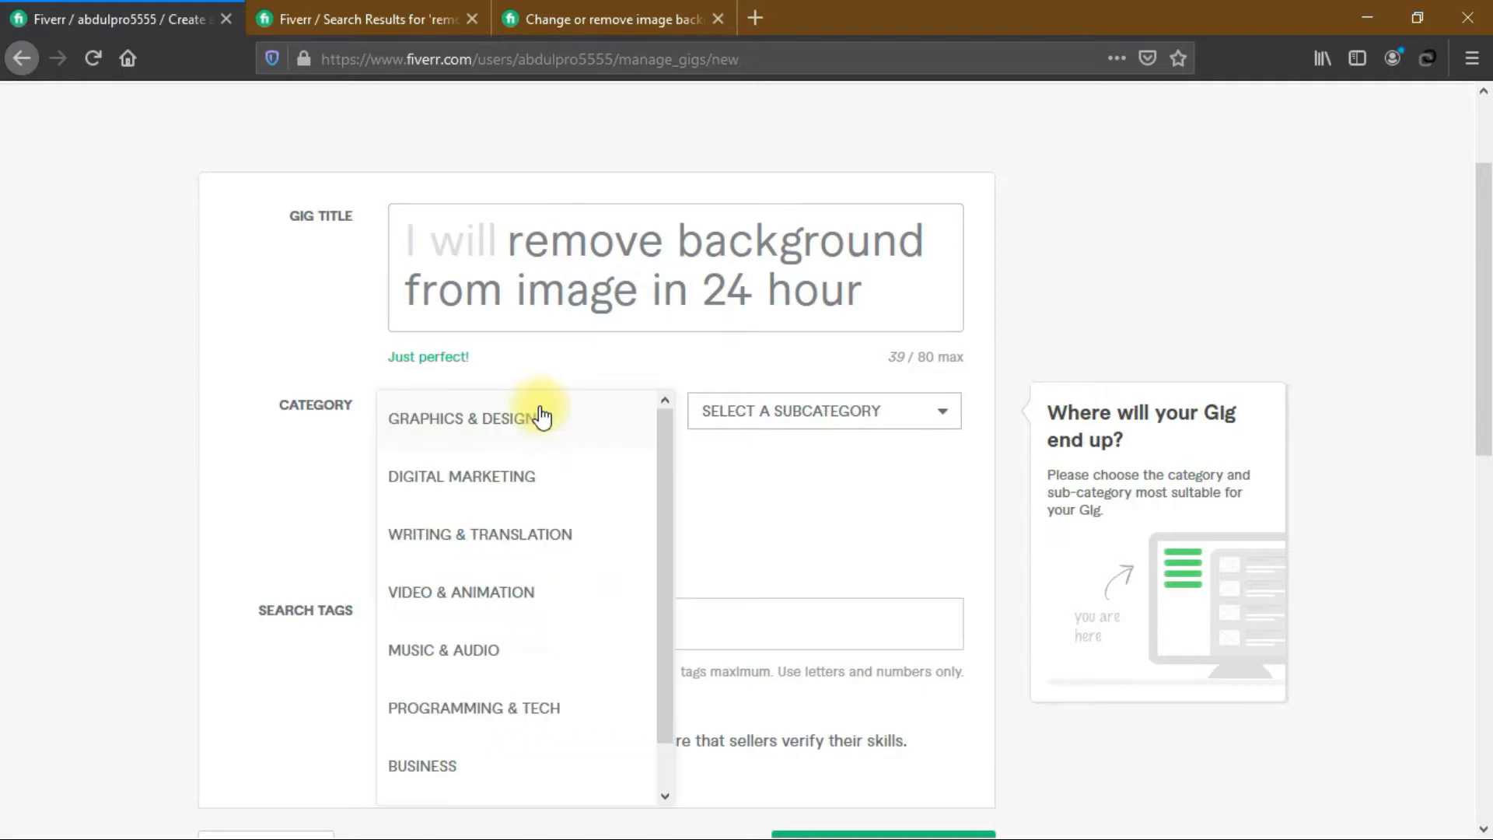
left_click(504, 419)
scroll(772, 554, "down", 10)
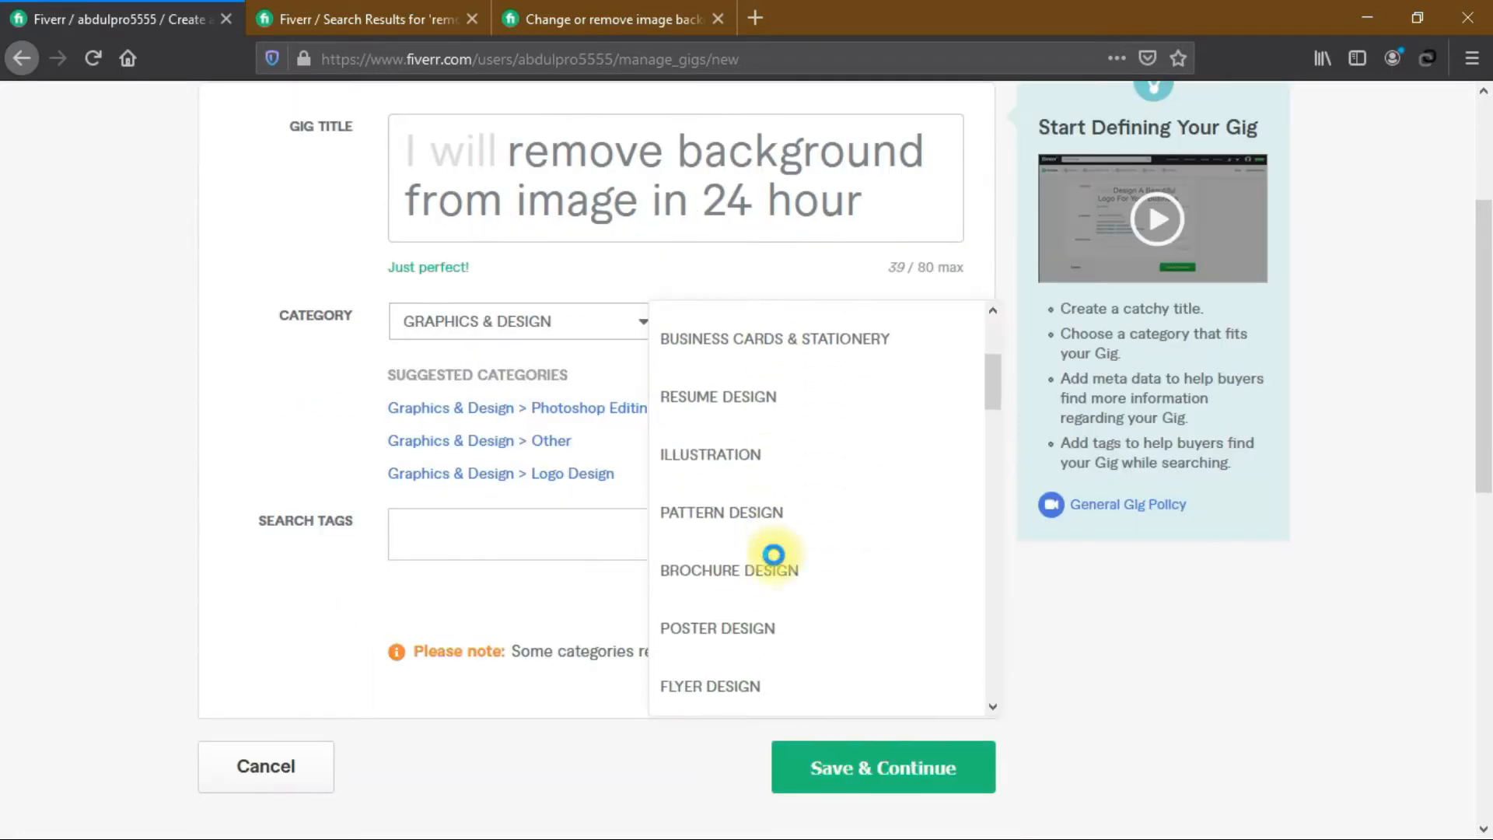
scroll(764, 680, "down", 7)
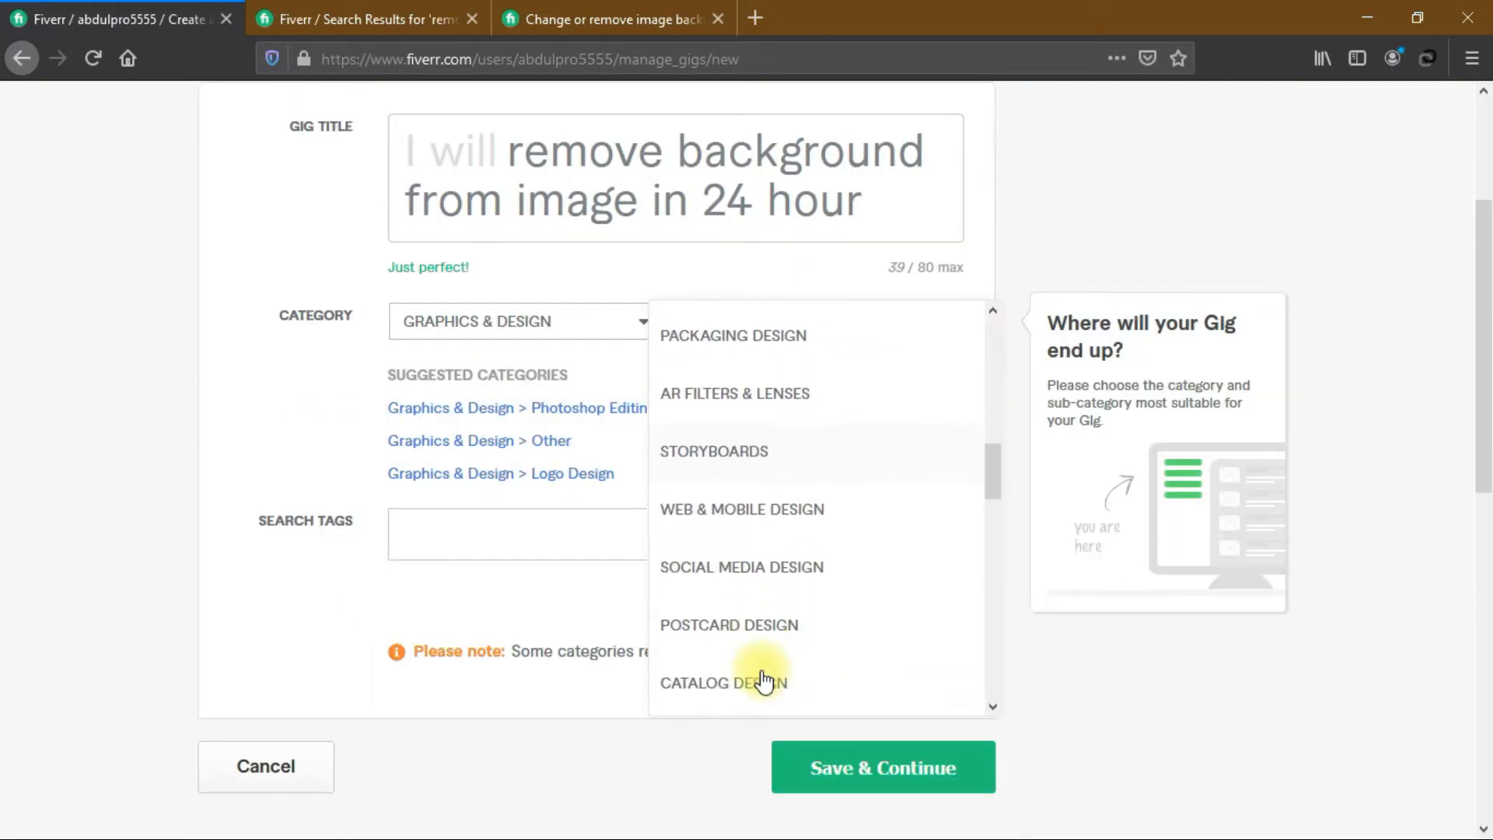
left_click(608, 412)
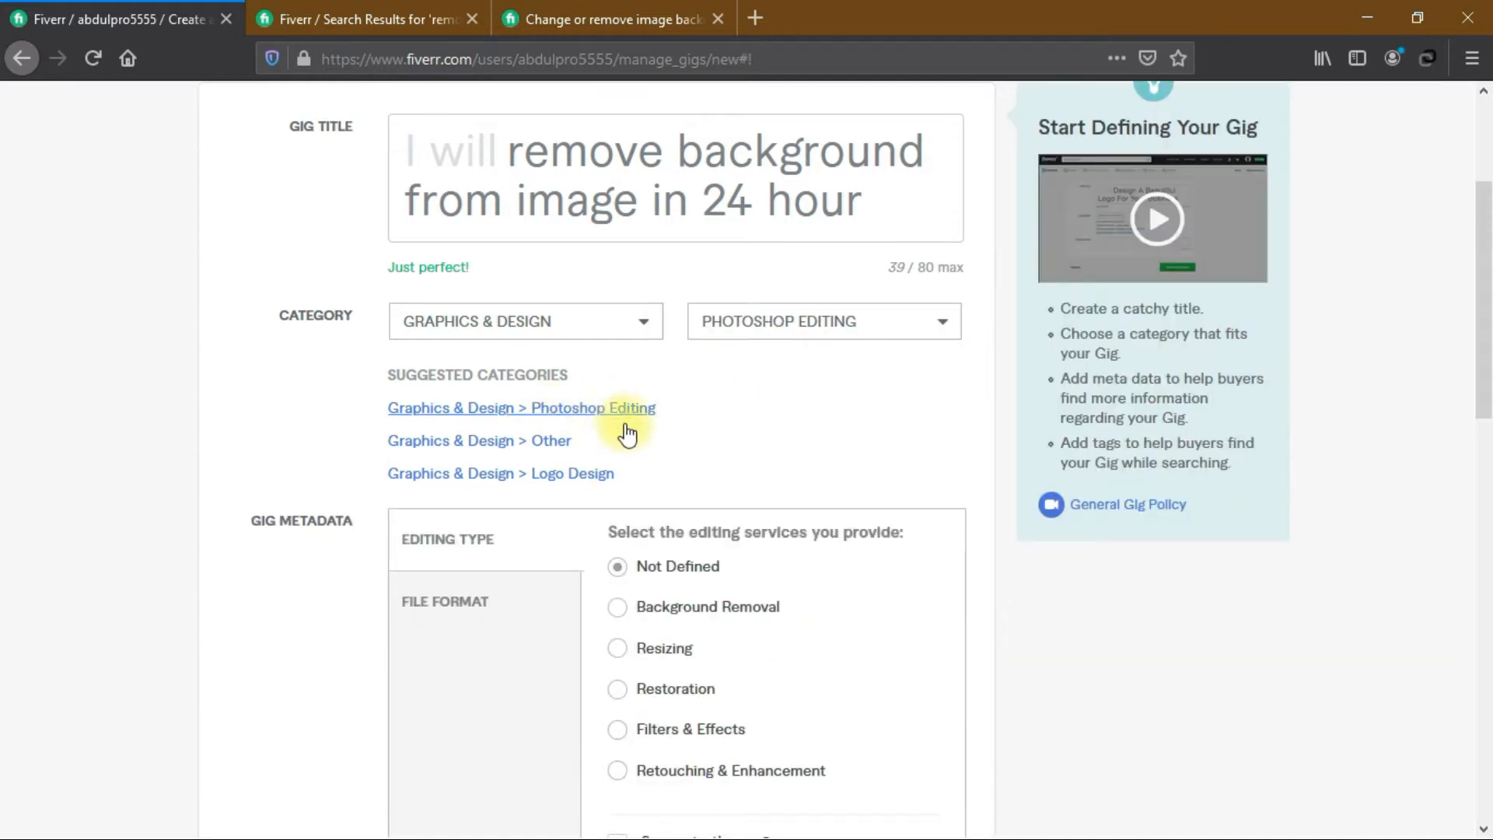
scroll(653, 443, "down", 3)
scroll(659, 445, "down", 1)
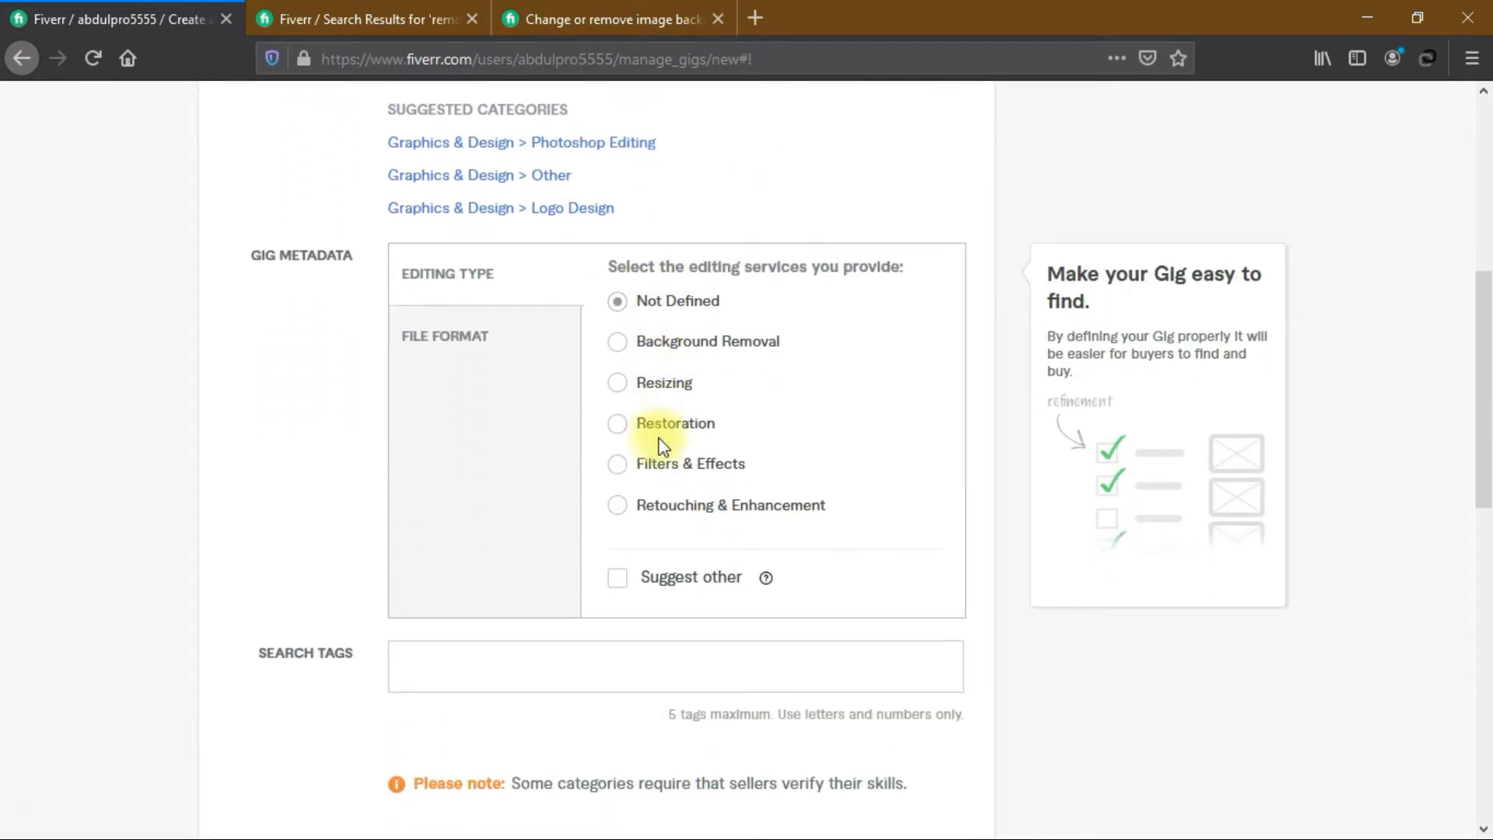
left_click_drag(611, 18, 365, 18)
scroll(450, 523, "down", 15)
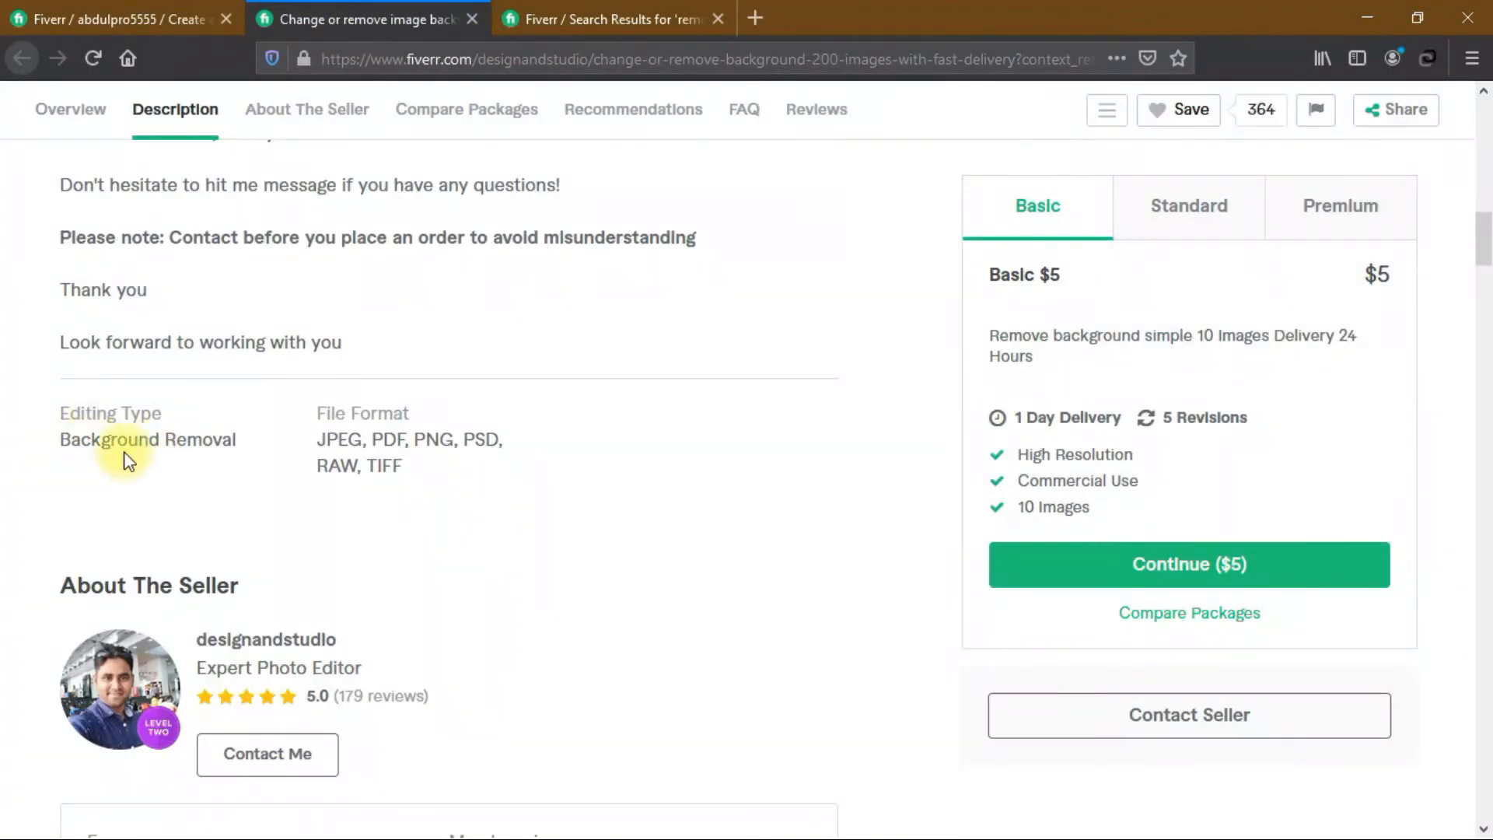
left_click(87, 4)
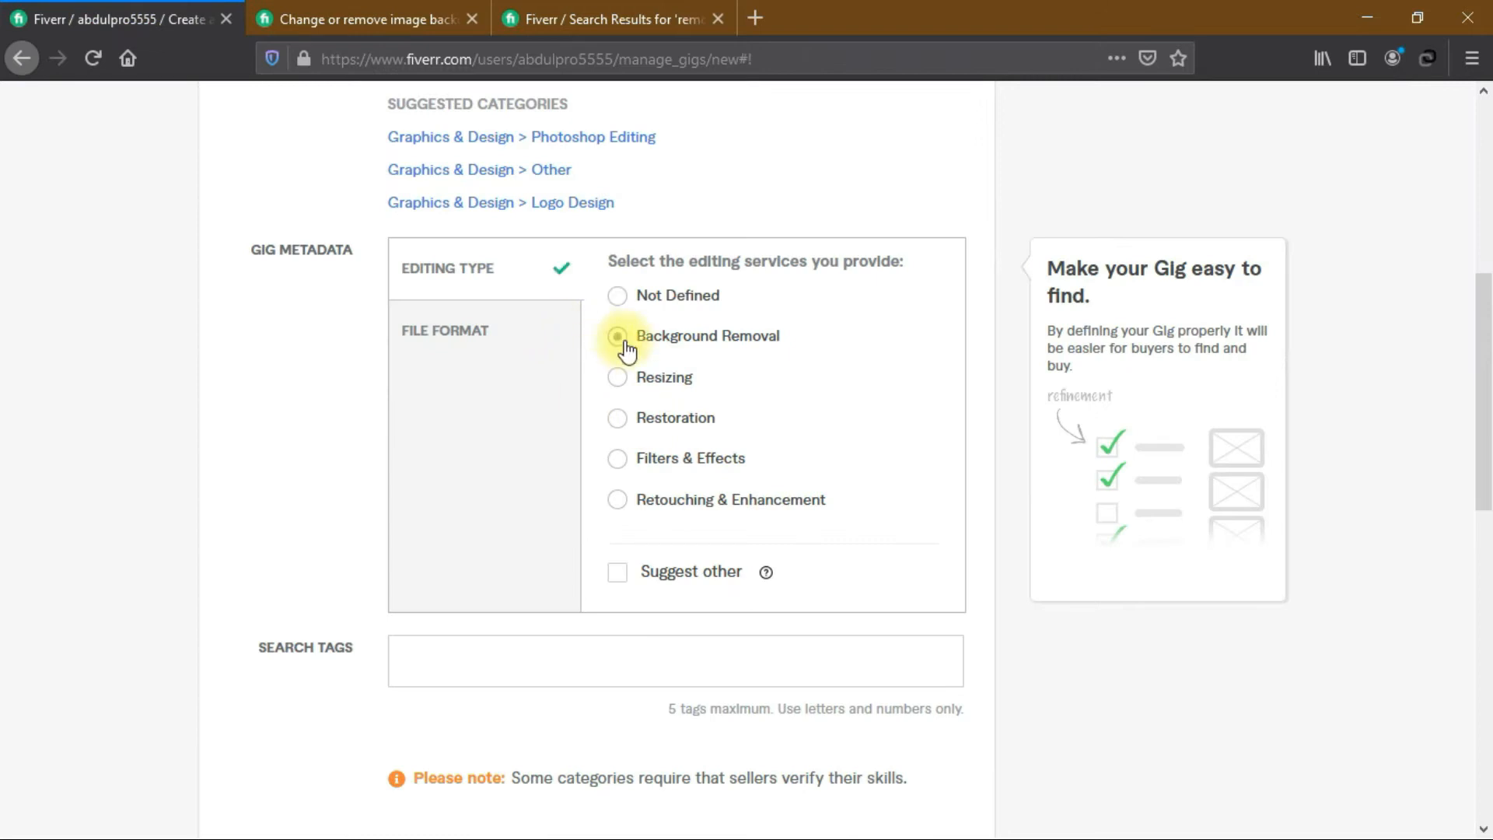
- Choose Background Removal editing and offer JPEG, PDF, PNG, PSD, RAW and TIFF formats
left_click(414, 27)
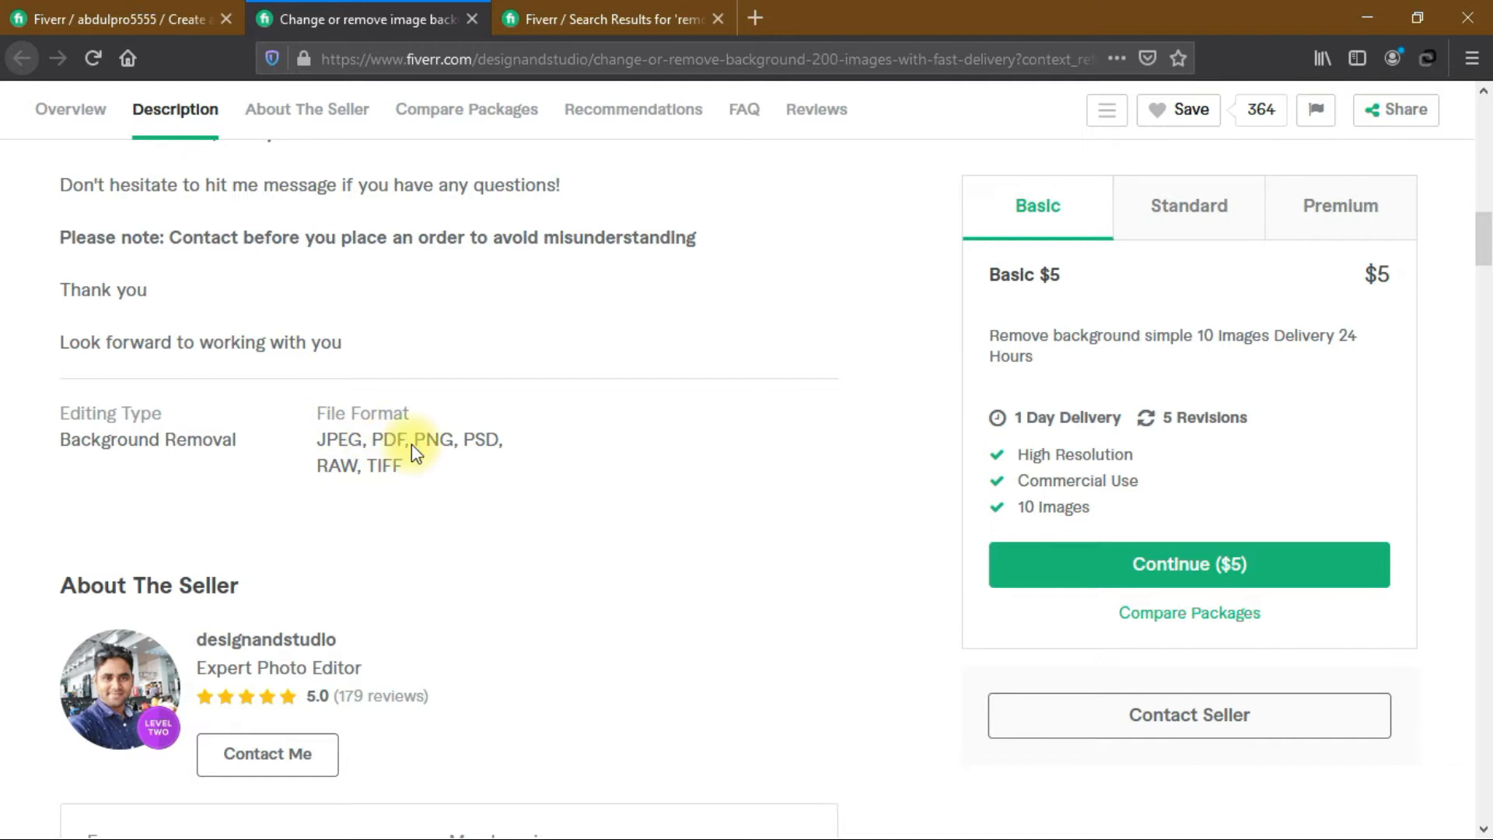
left_click(125, 18)
left_click(497, 342)
left_click(618, 321)
left_click(617, 362)
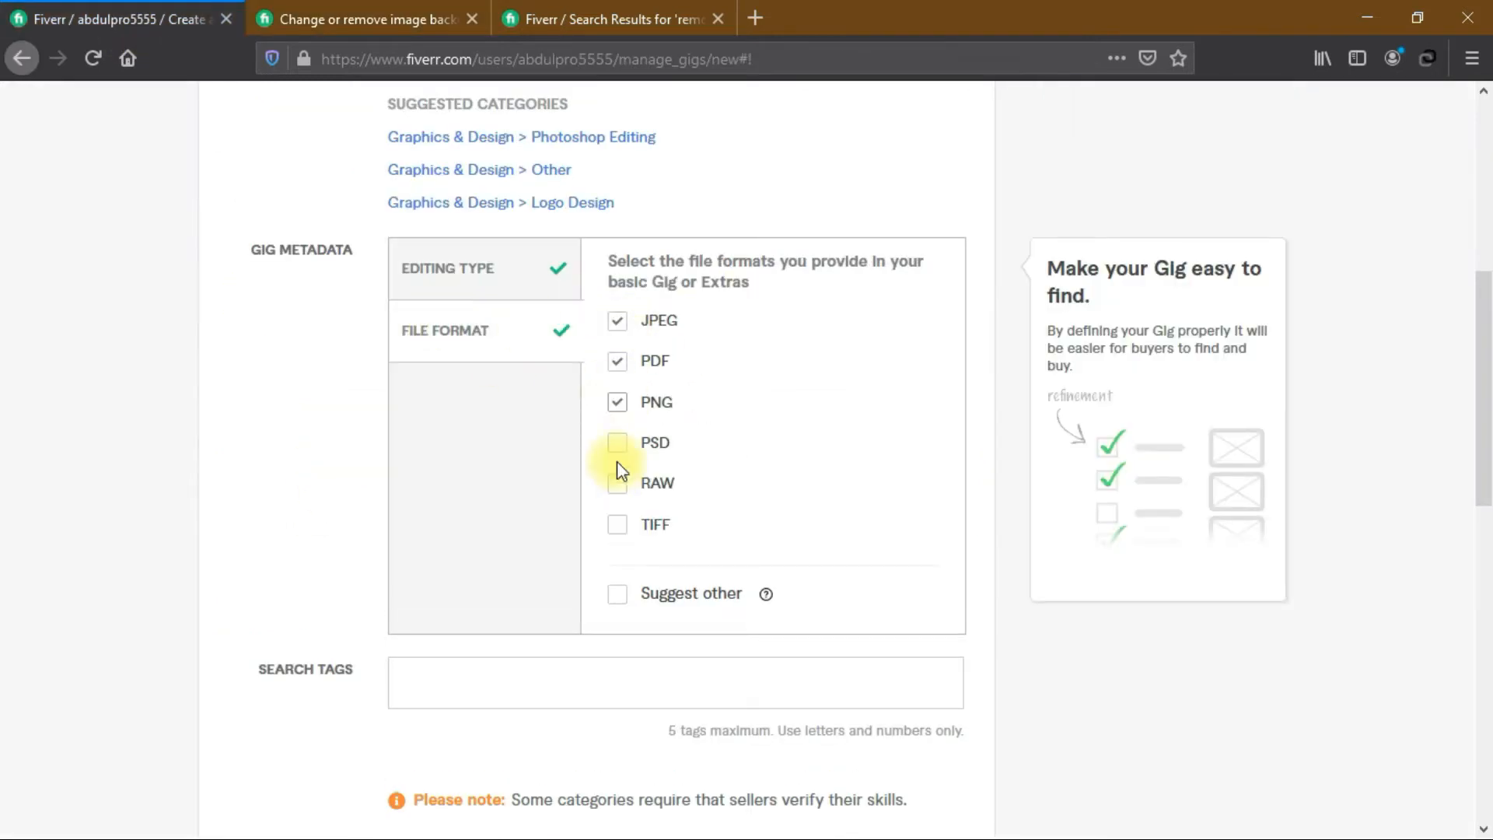
scroll(760, 683, "down", 3)
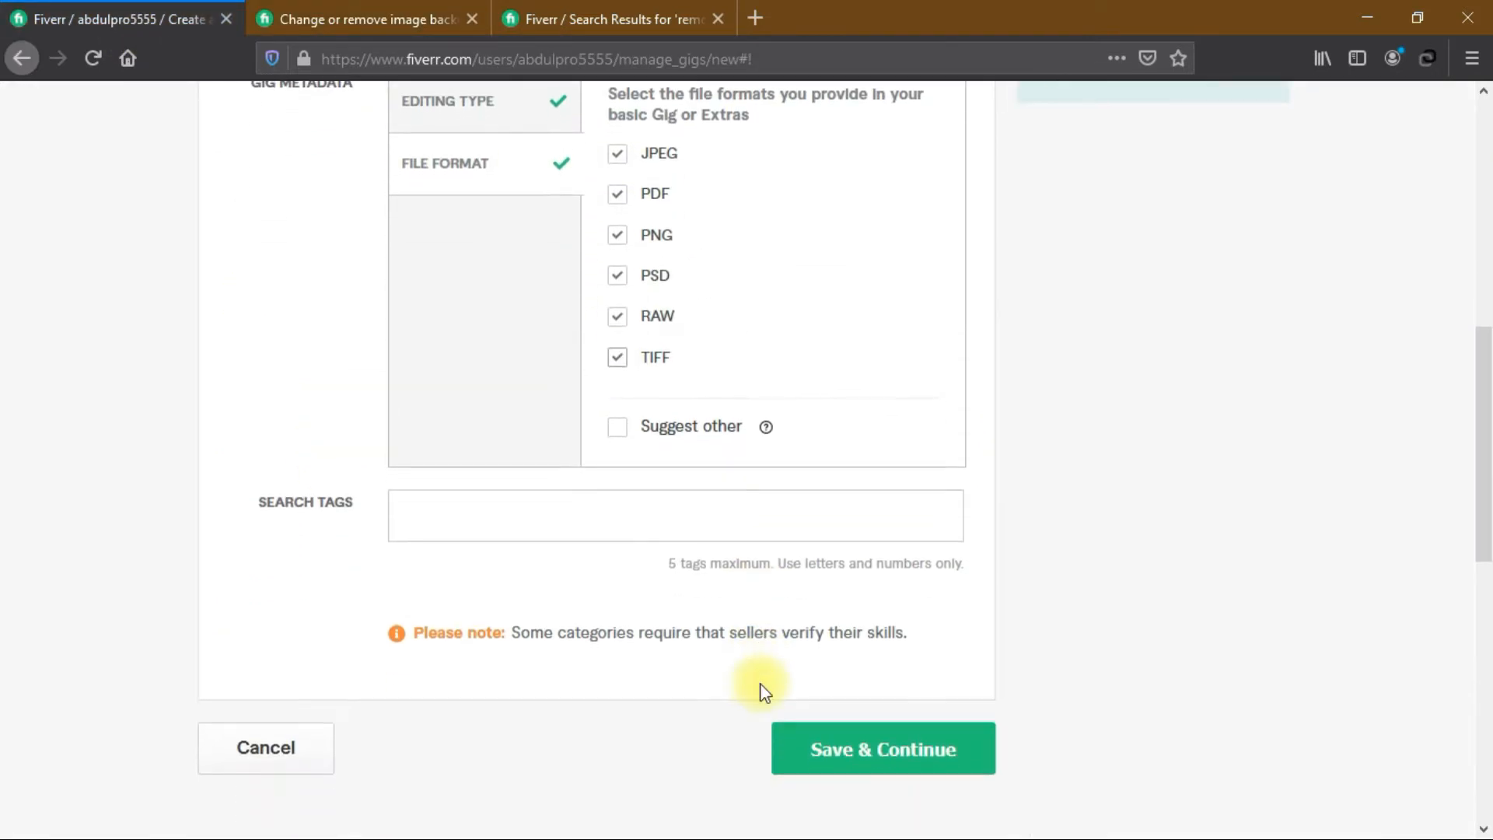
left_click(311, 19)
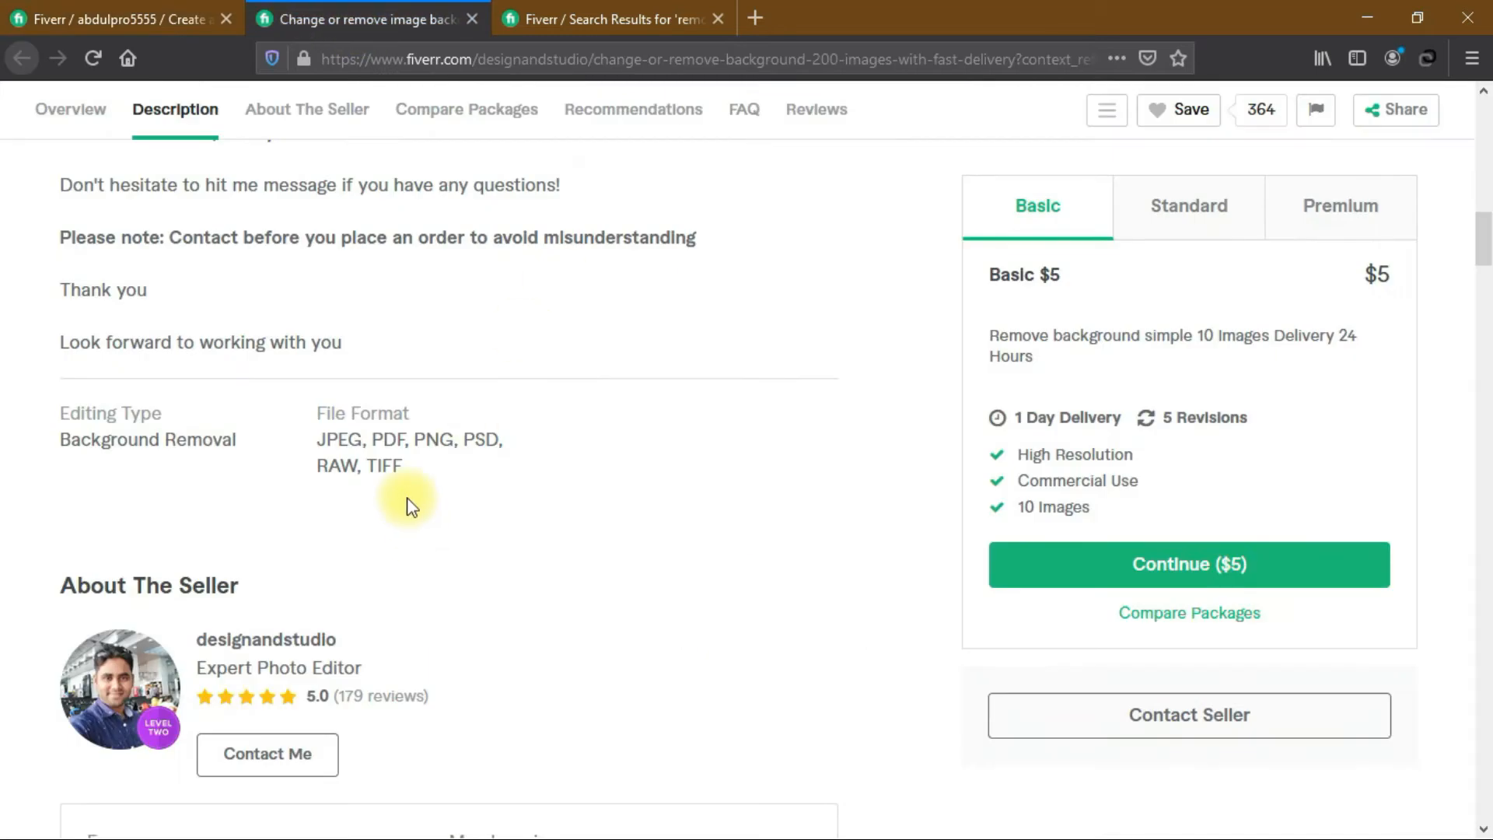
- Scroll the competitor's gig to study its related tags
scroll(406, 499, "down", 4)
scroll(409, 504, "down", 10)
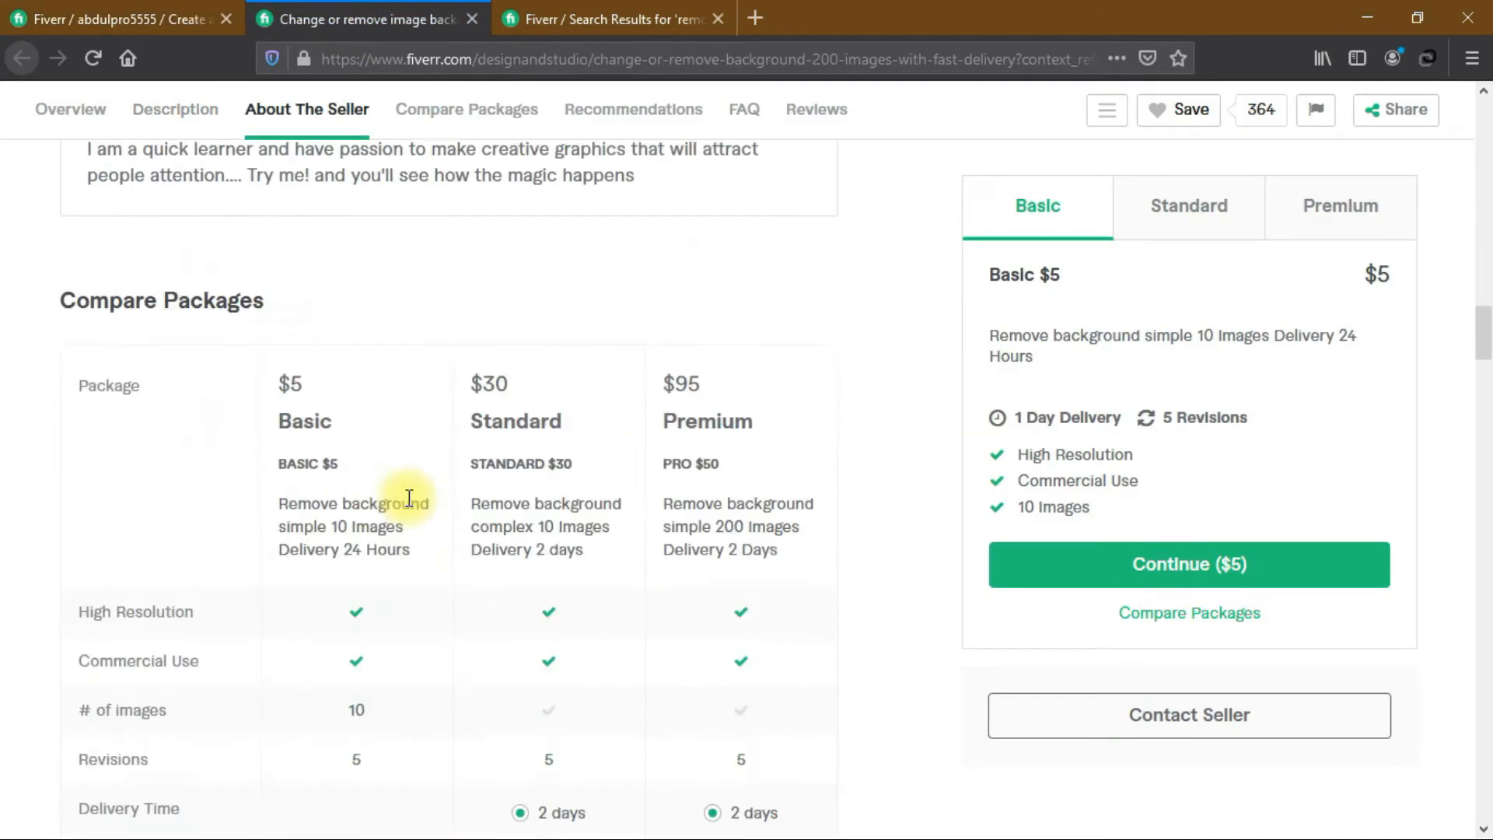
scroll(409, 503, "down", 10)
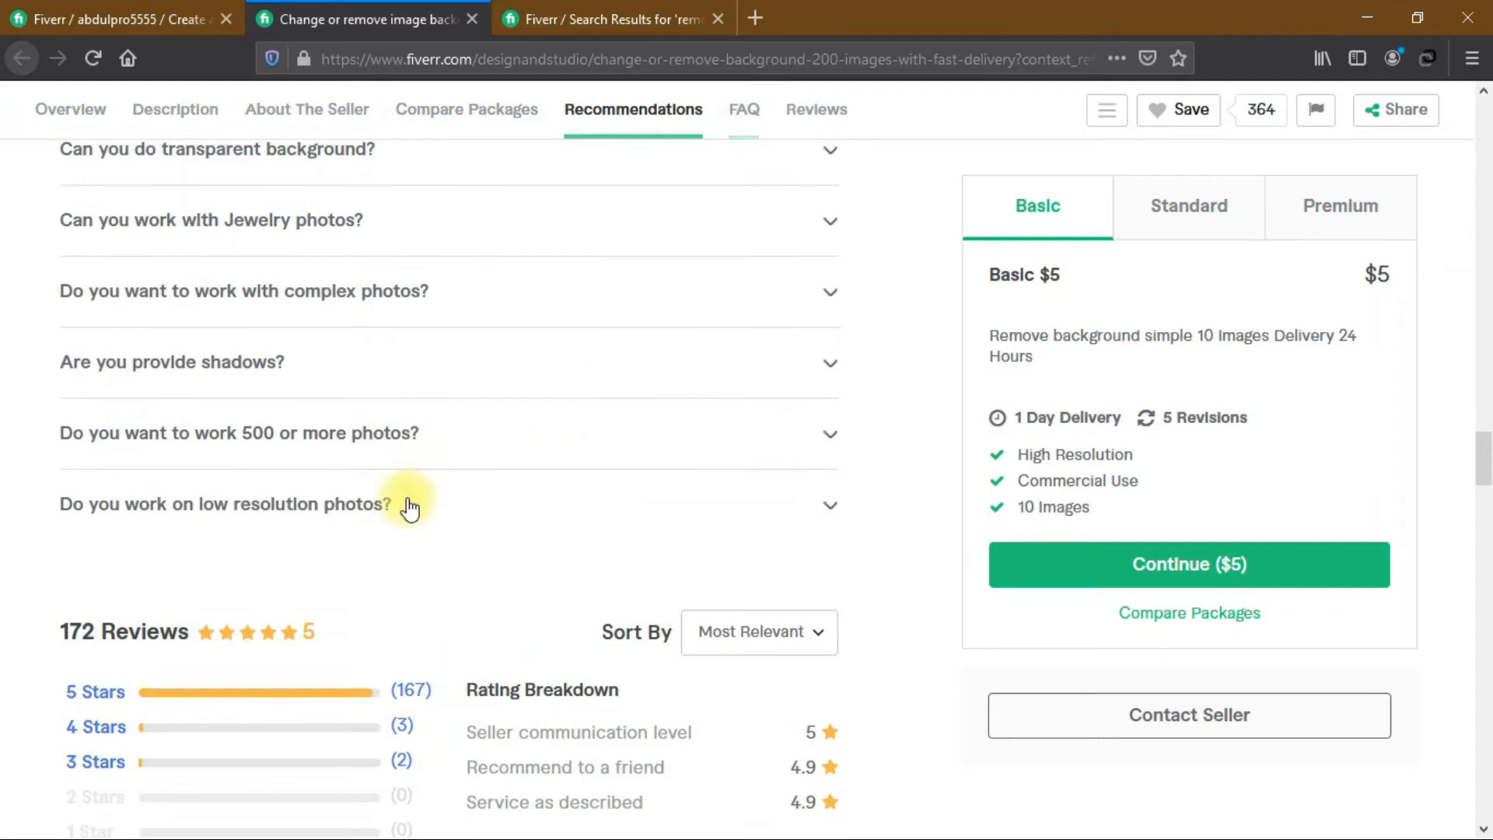
scroll(409, 504, "down", 12)
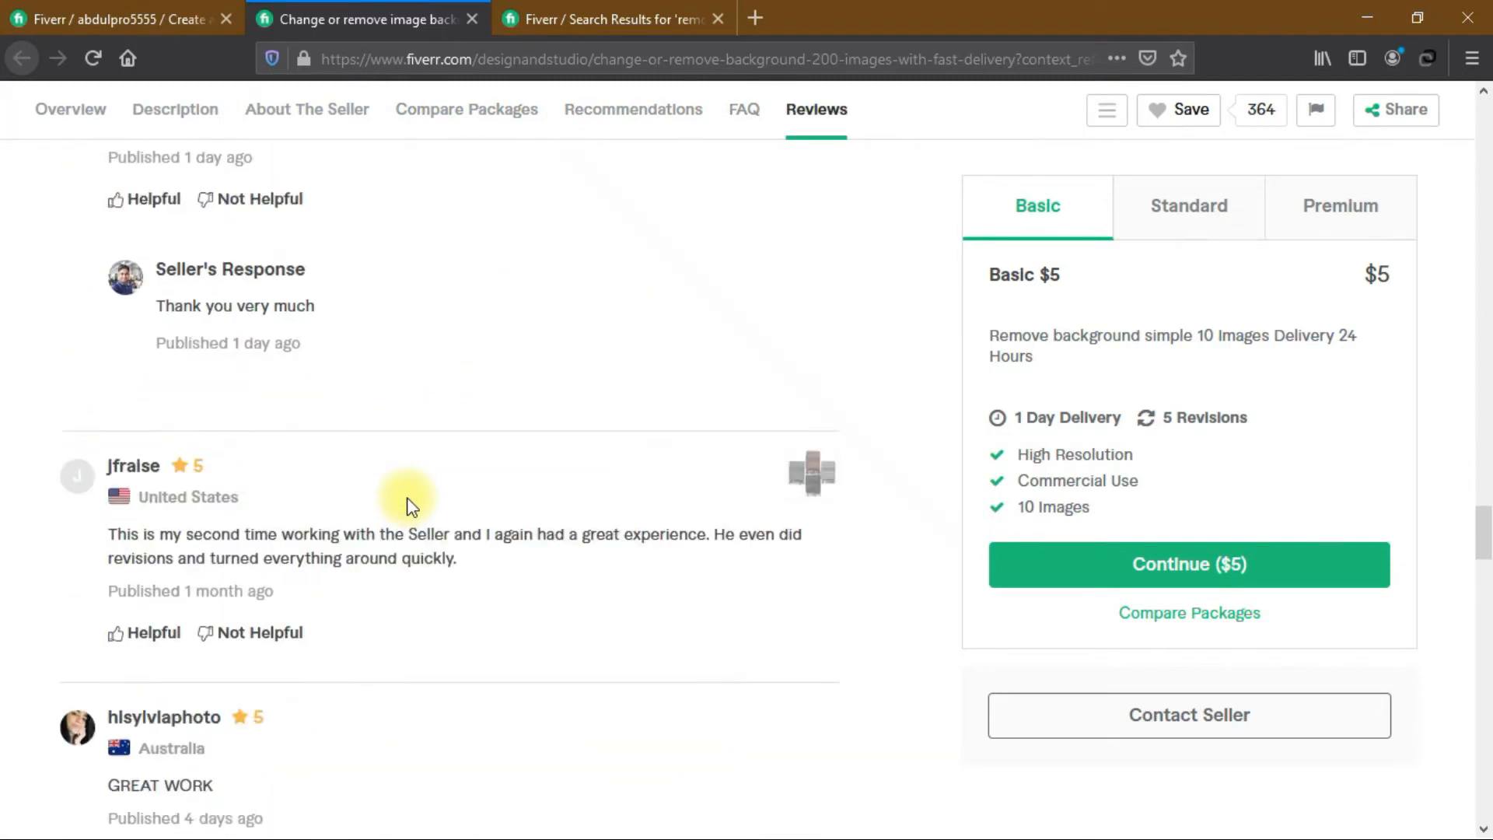
scroll(409, 504, "down", 10)
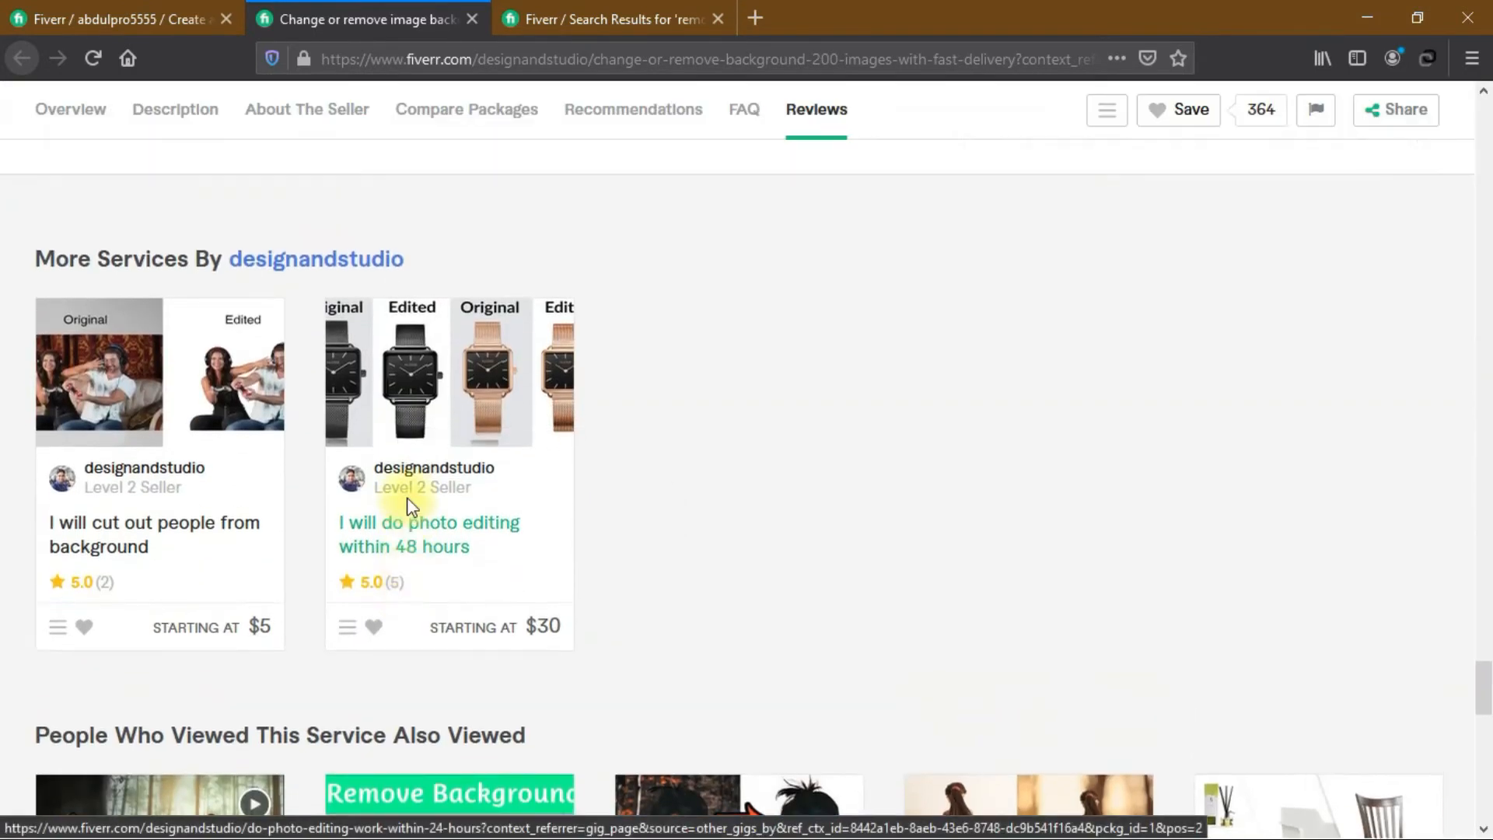
scroll(409, 504, "up", 3)
scroll(408, 498, "up", 2)
left_click_drag(40, 434, 482, 443)
left_click(863, 426)
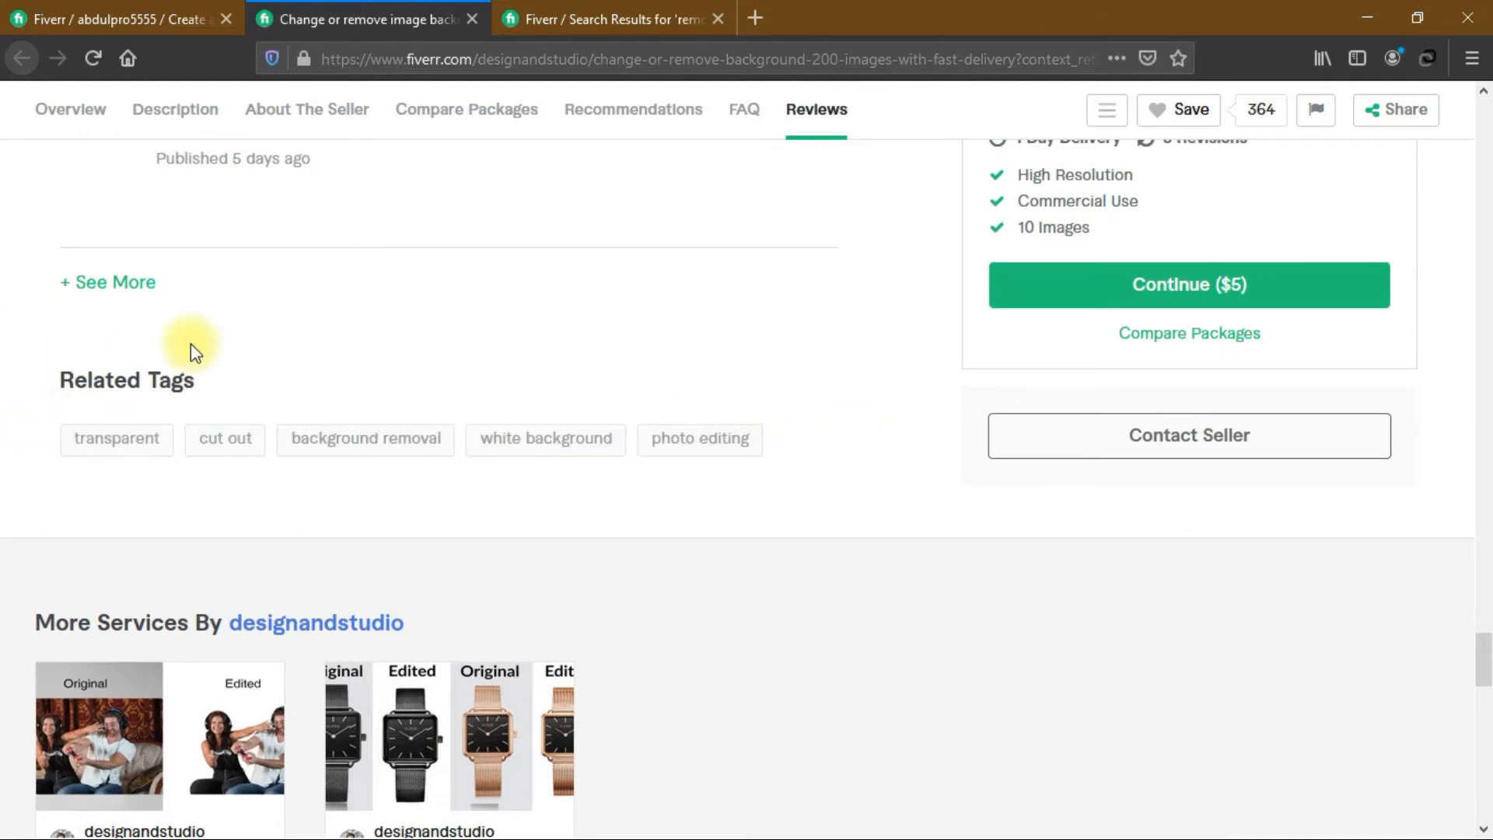
- Add search tags BACKGROUND REMOVAL, TRANSPARENT, PHOTO EDIT and REMOVE BACKGROUND
left_click(117, 18)
left_click(365, 19)
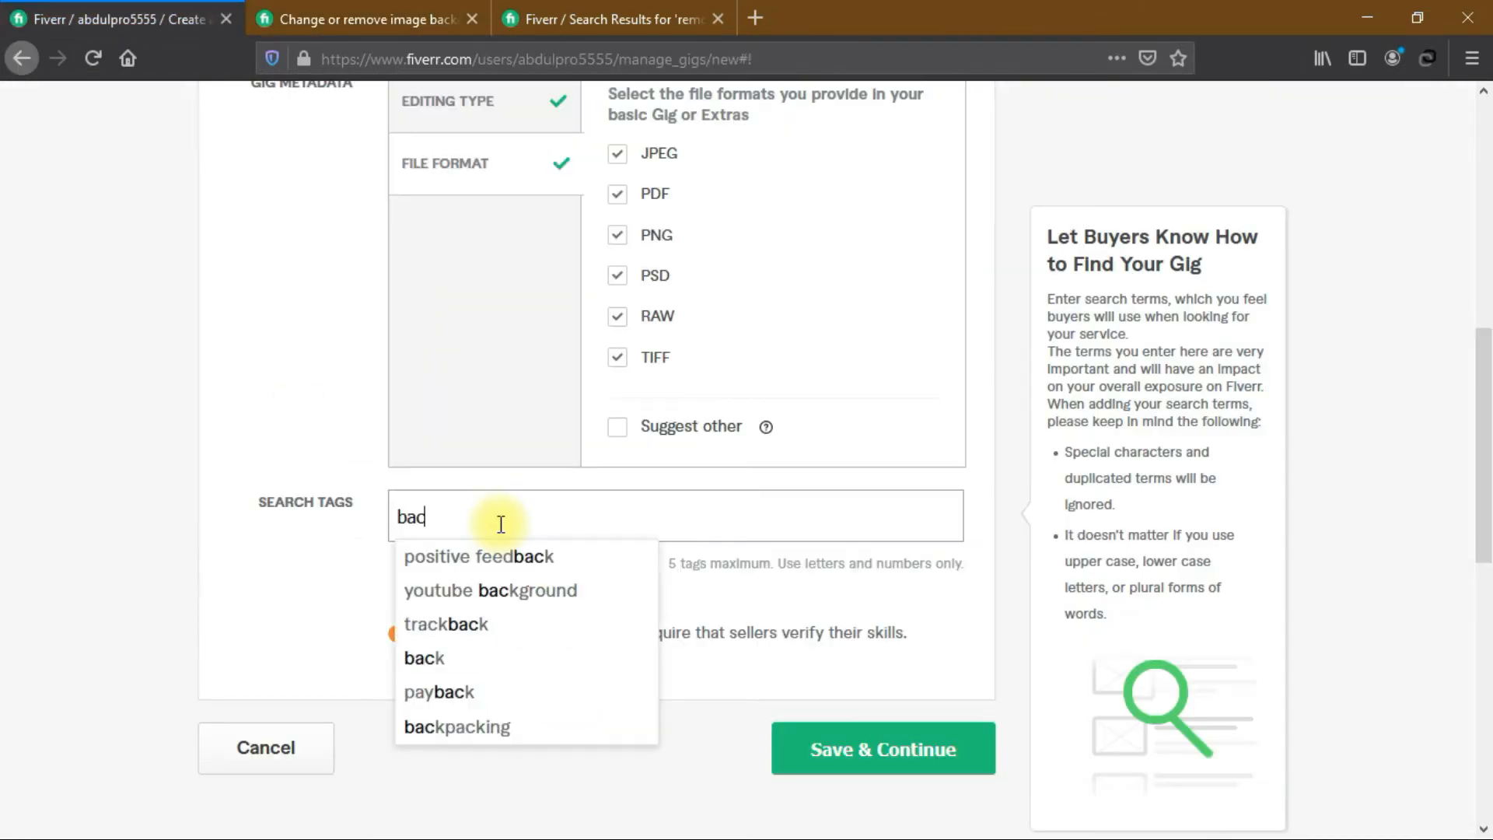
type("kground")
key("Down")
key("Return")
type("trans")
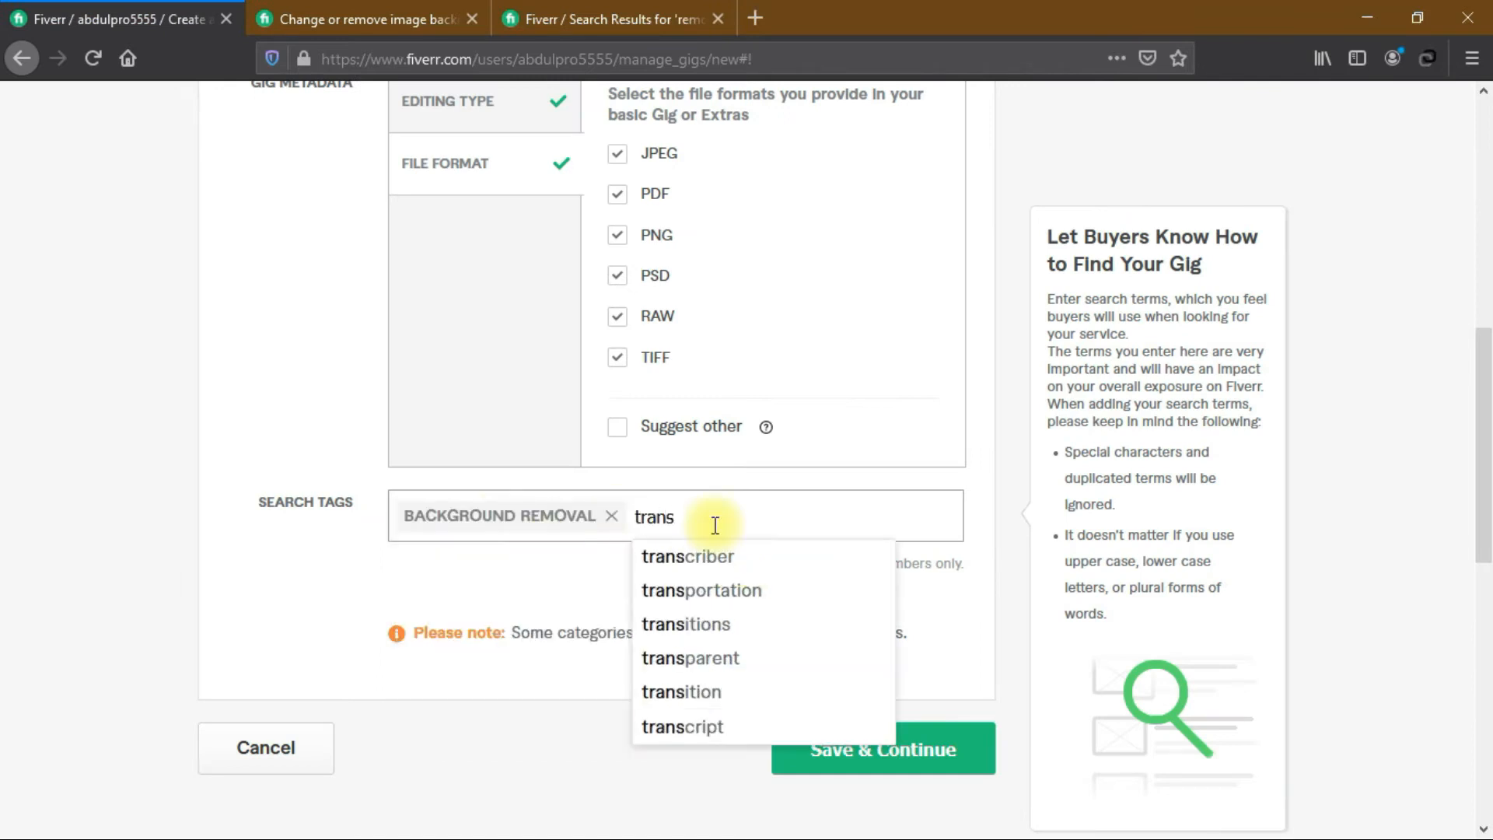
type("parent")
left_click(727, 560)
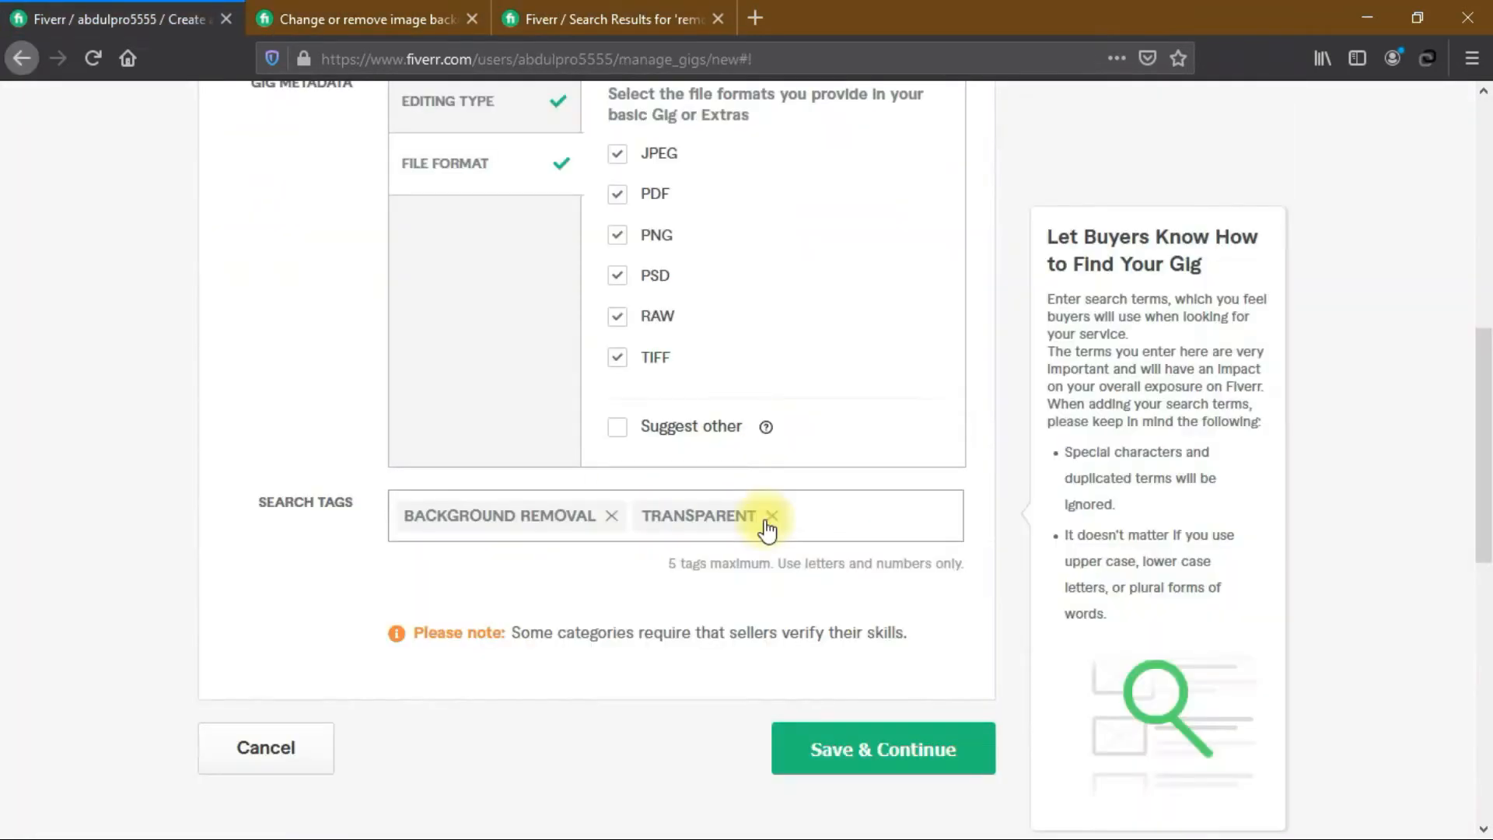
type("photo")
key("Down")
key("Down")
key("Down")
key("Return")
type("re")
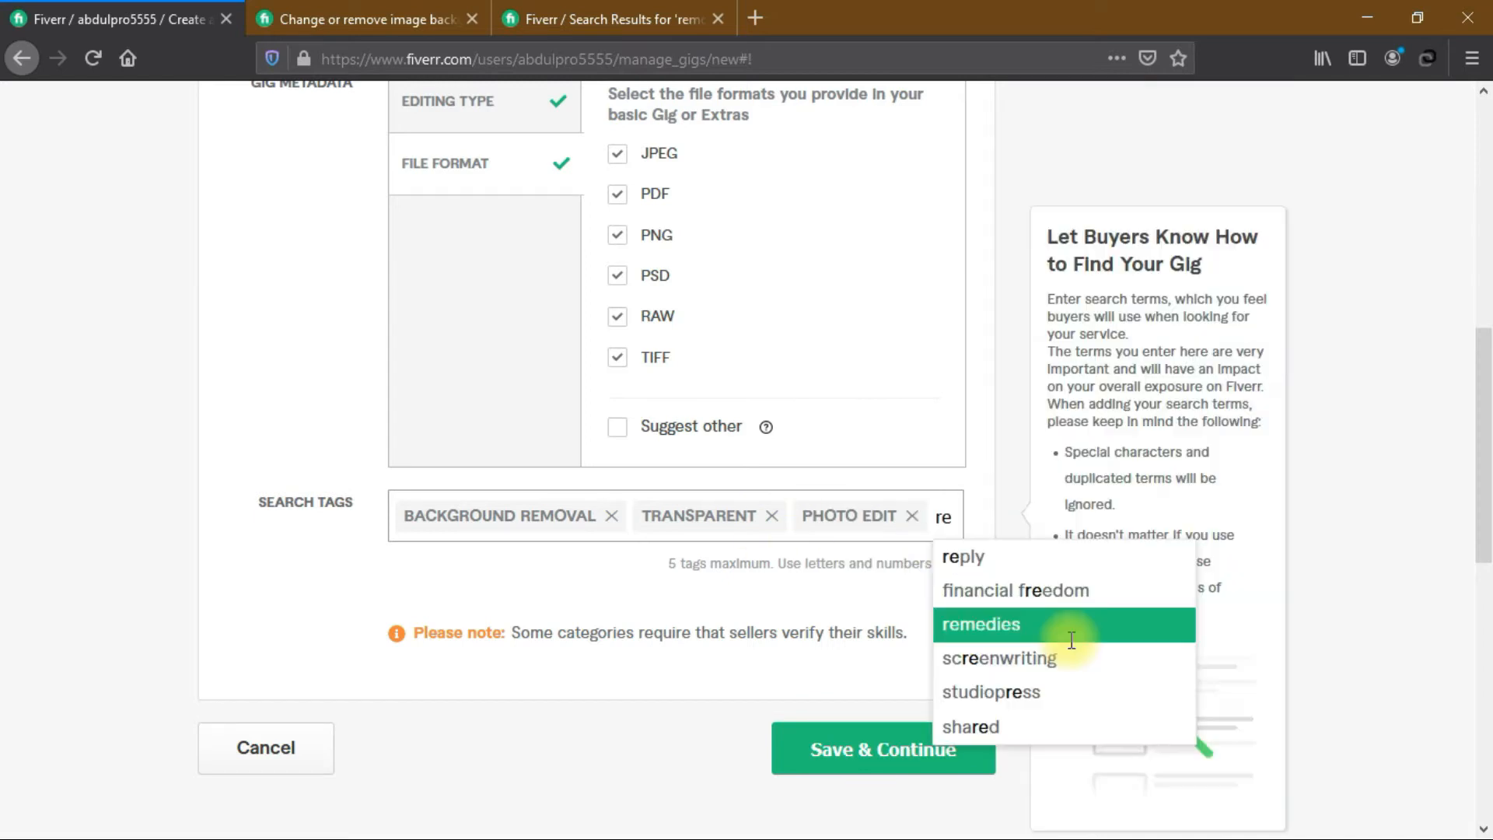
type("move background")
key("Return")
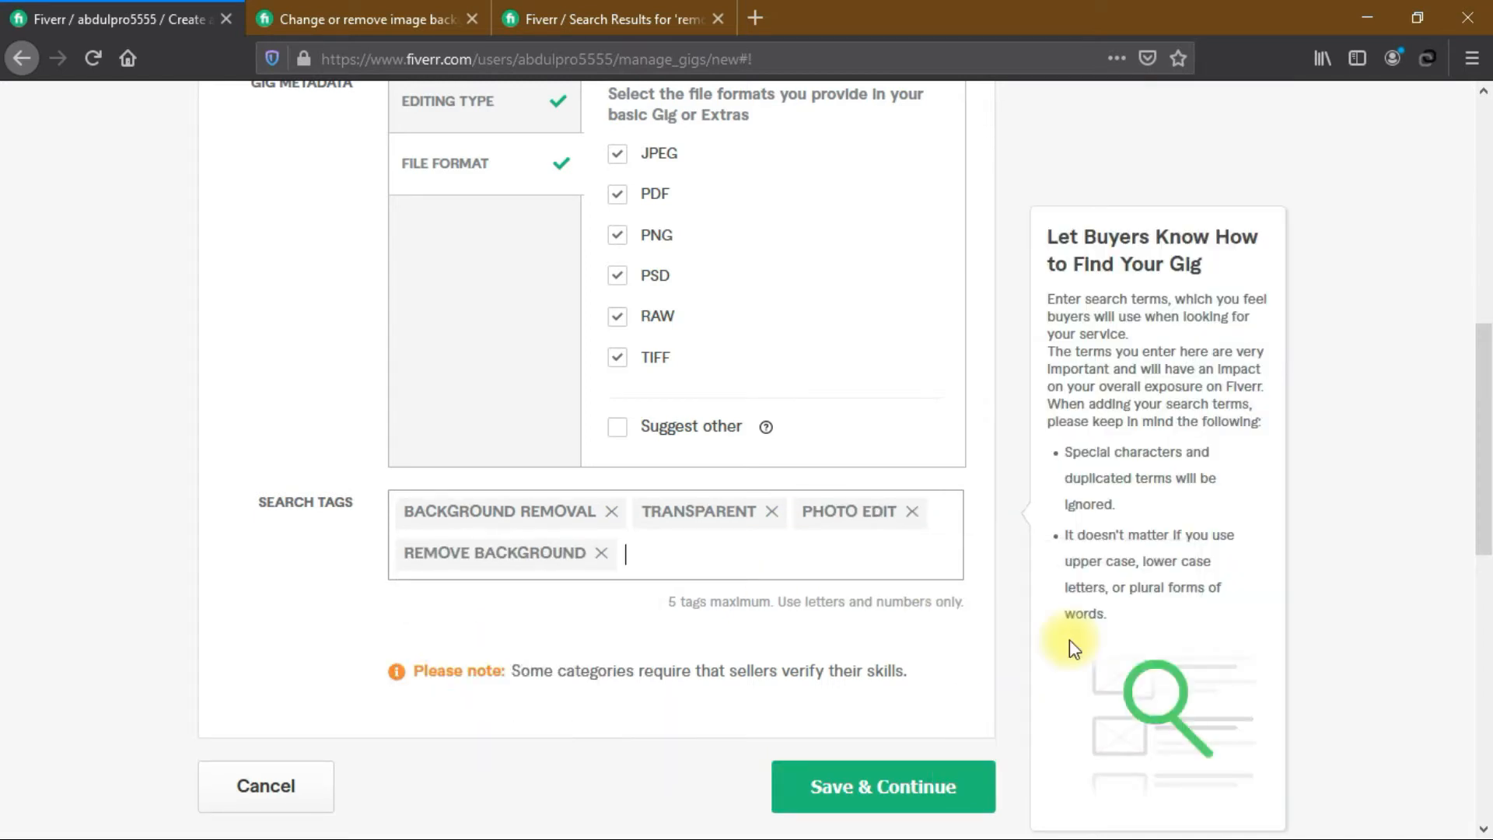
- Add WHITE BACKGROUND as the fifth tag and save the overview
left_click(366, 11)
key("ctrl+shift+Tab")
type("white background")
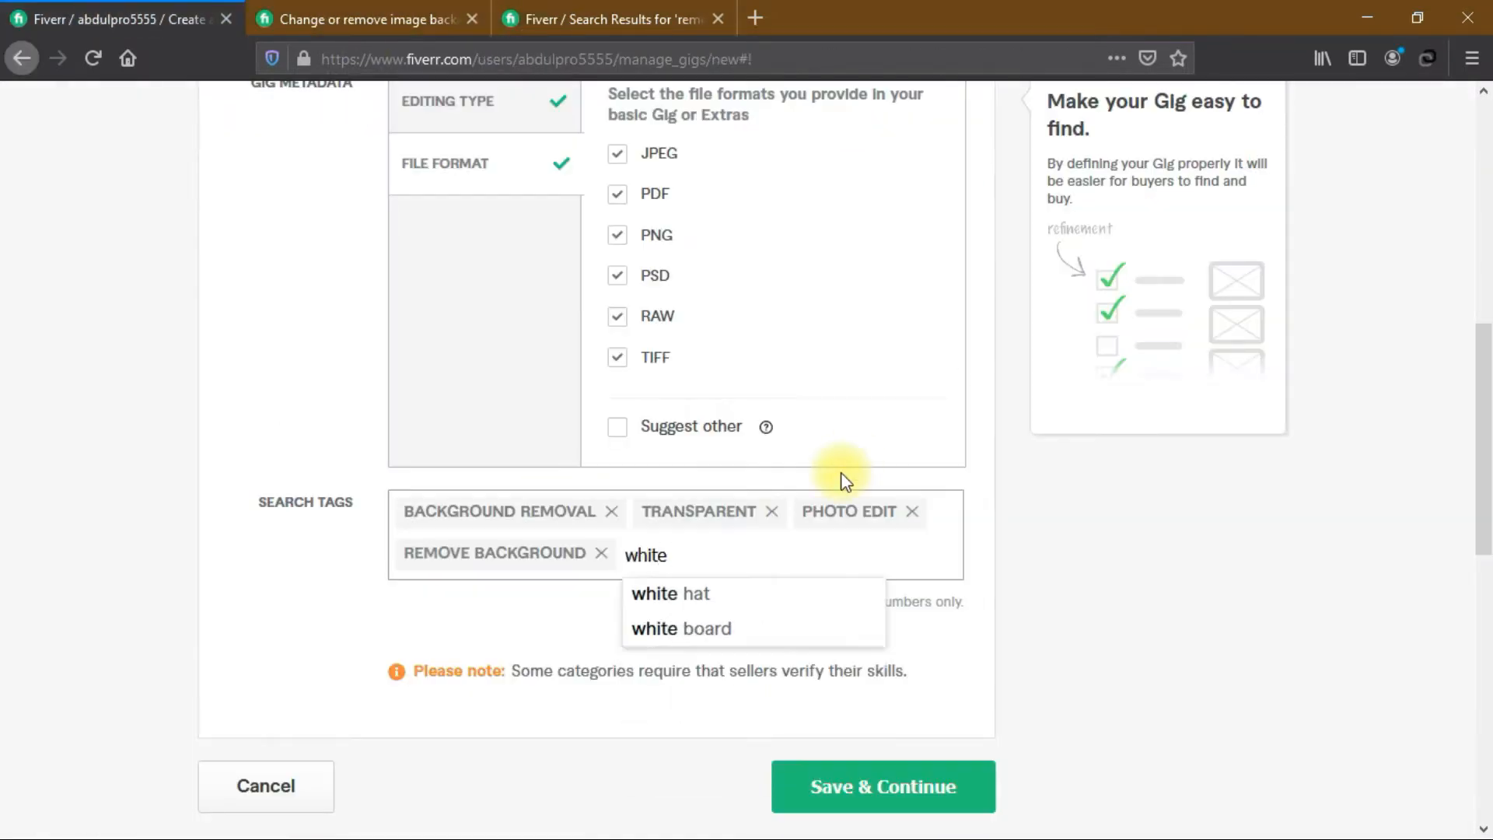
key("Return")
scroll(894, 513, "up", 1)
scroll(682, 747, "down", 3)
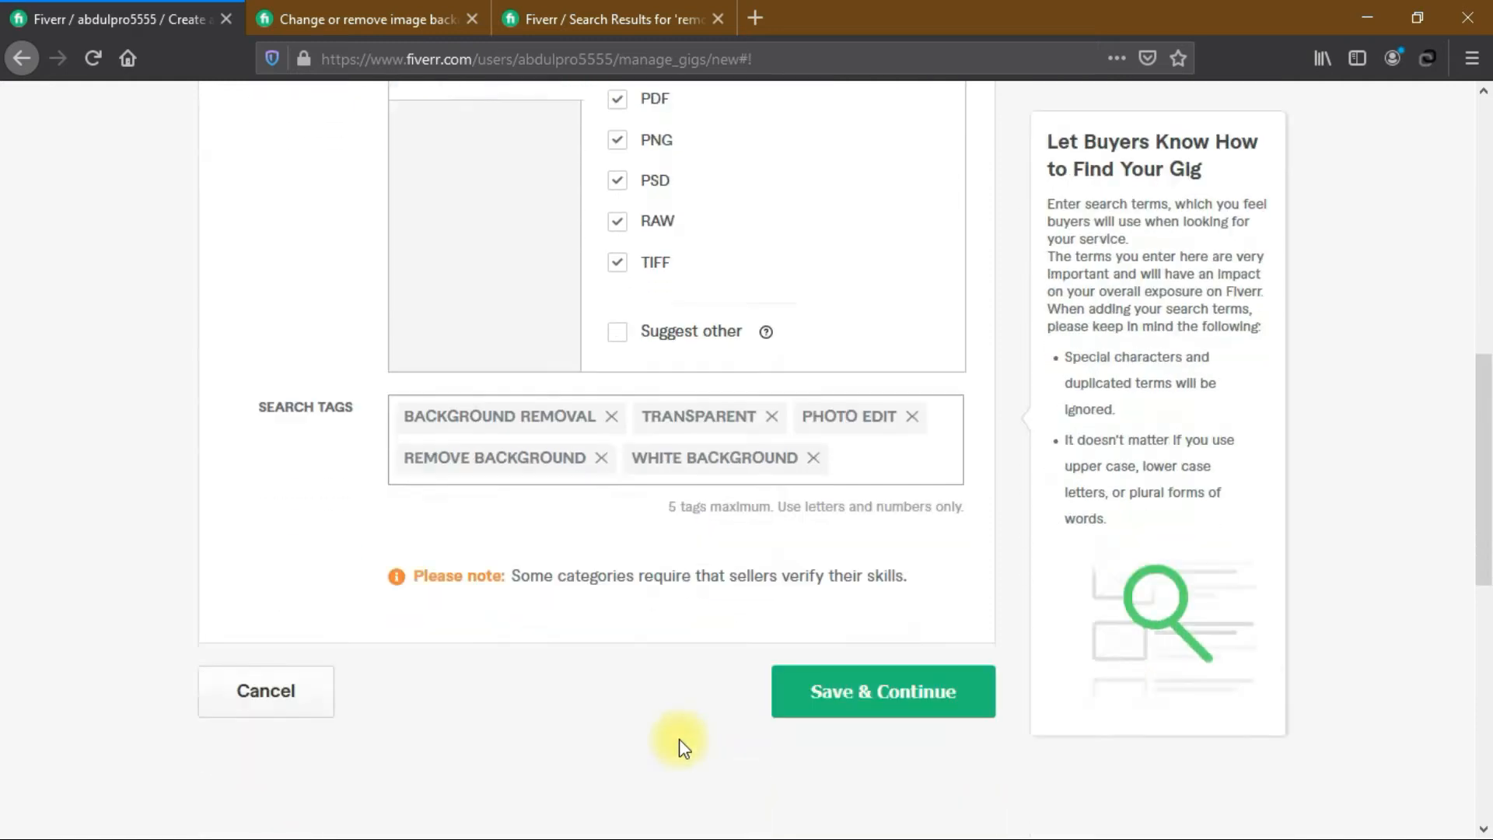
left_click(881, 601)
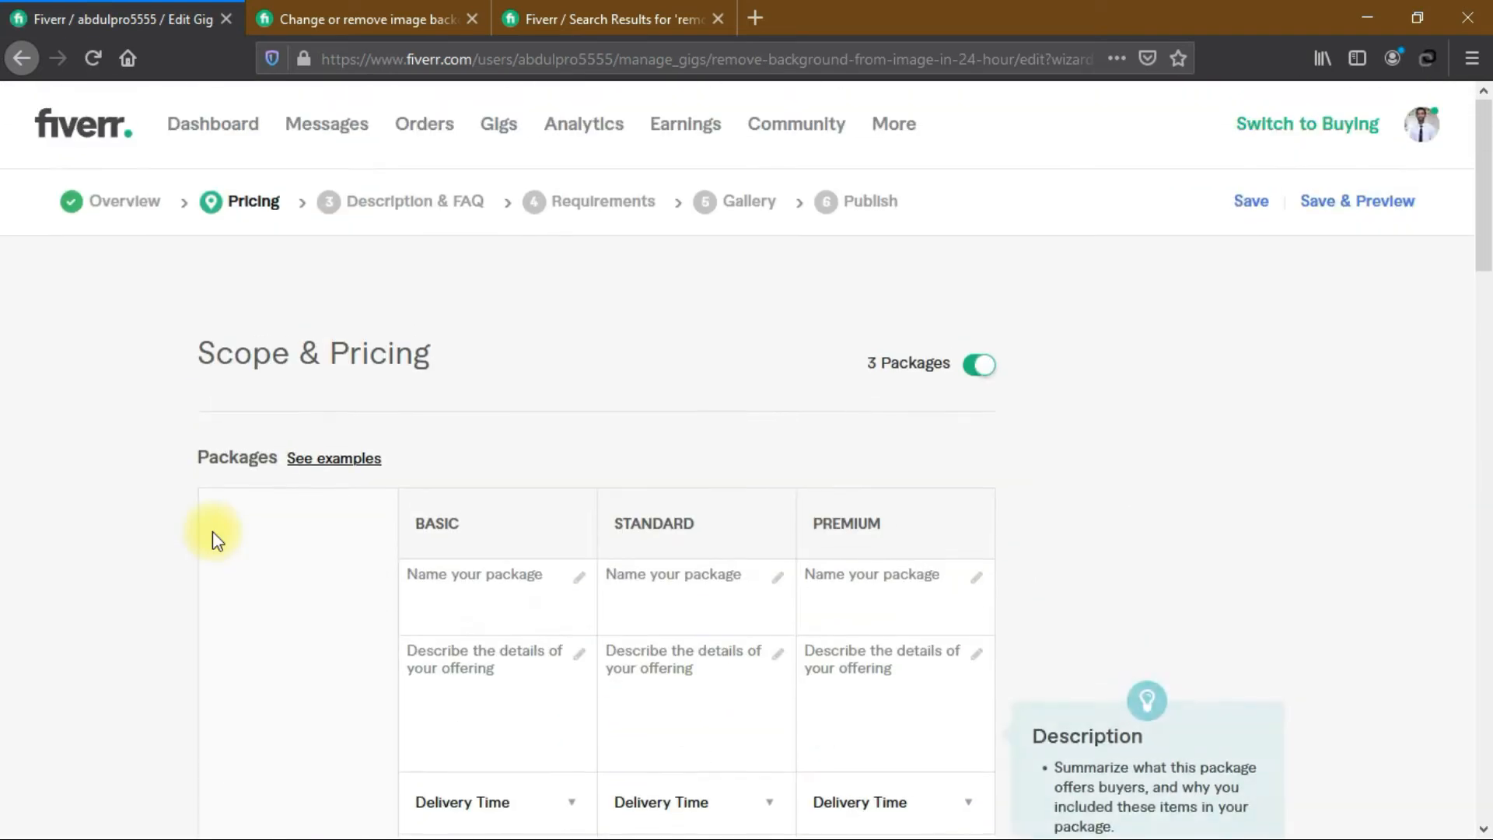
- Check the competitor gig's packages and name the Basic package 'Basic 5$'
scroll(274, 482, "down", 2)
scroll(274, 489, "down", 2)
left_click(377, 17)
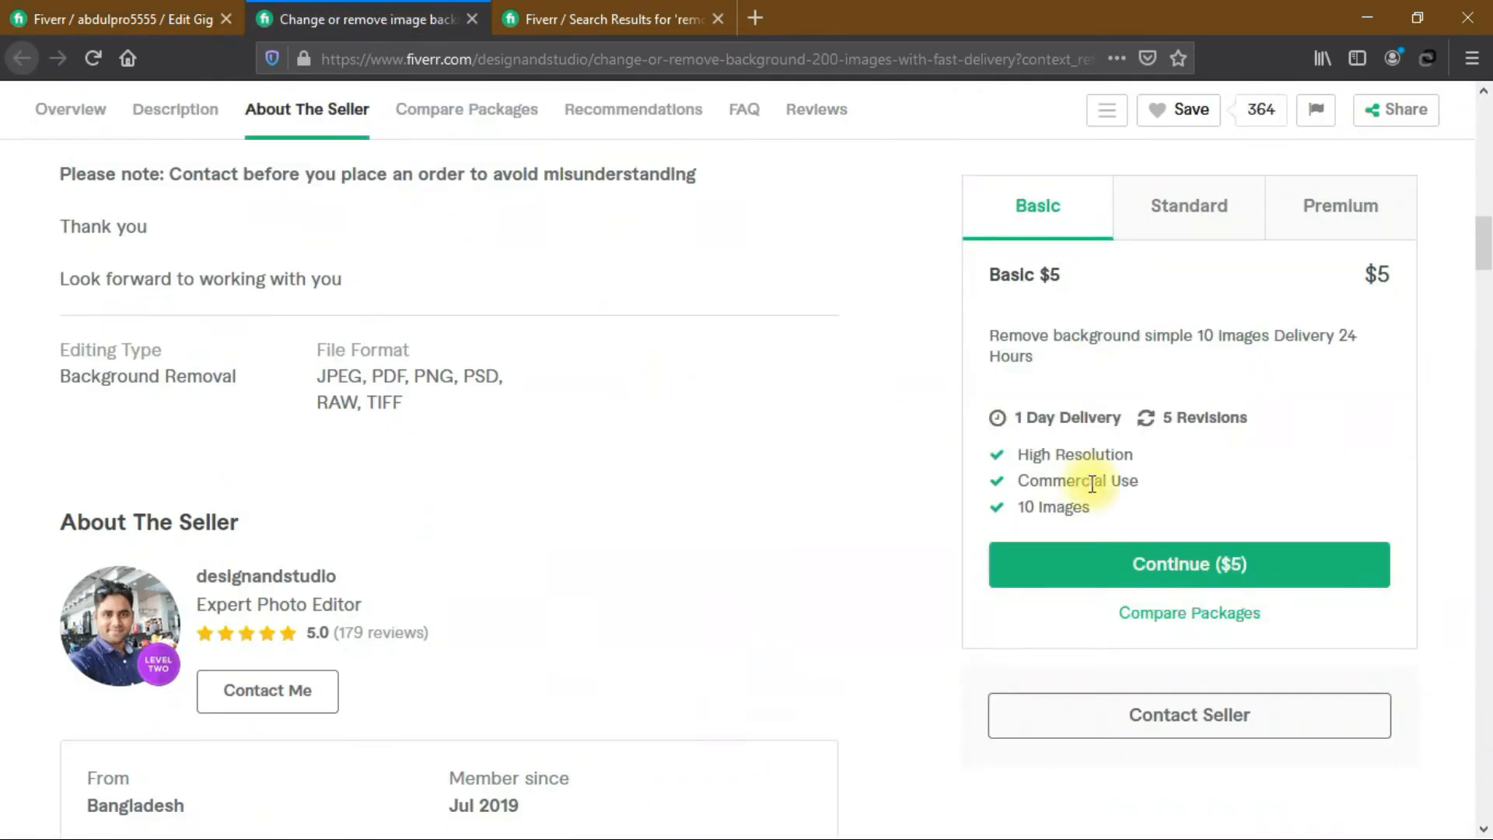
scroll(1093, 374, "up", 10)
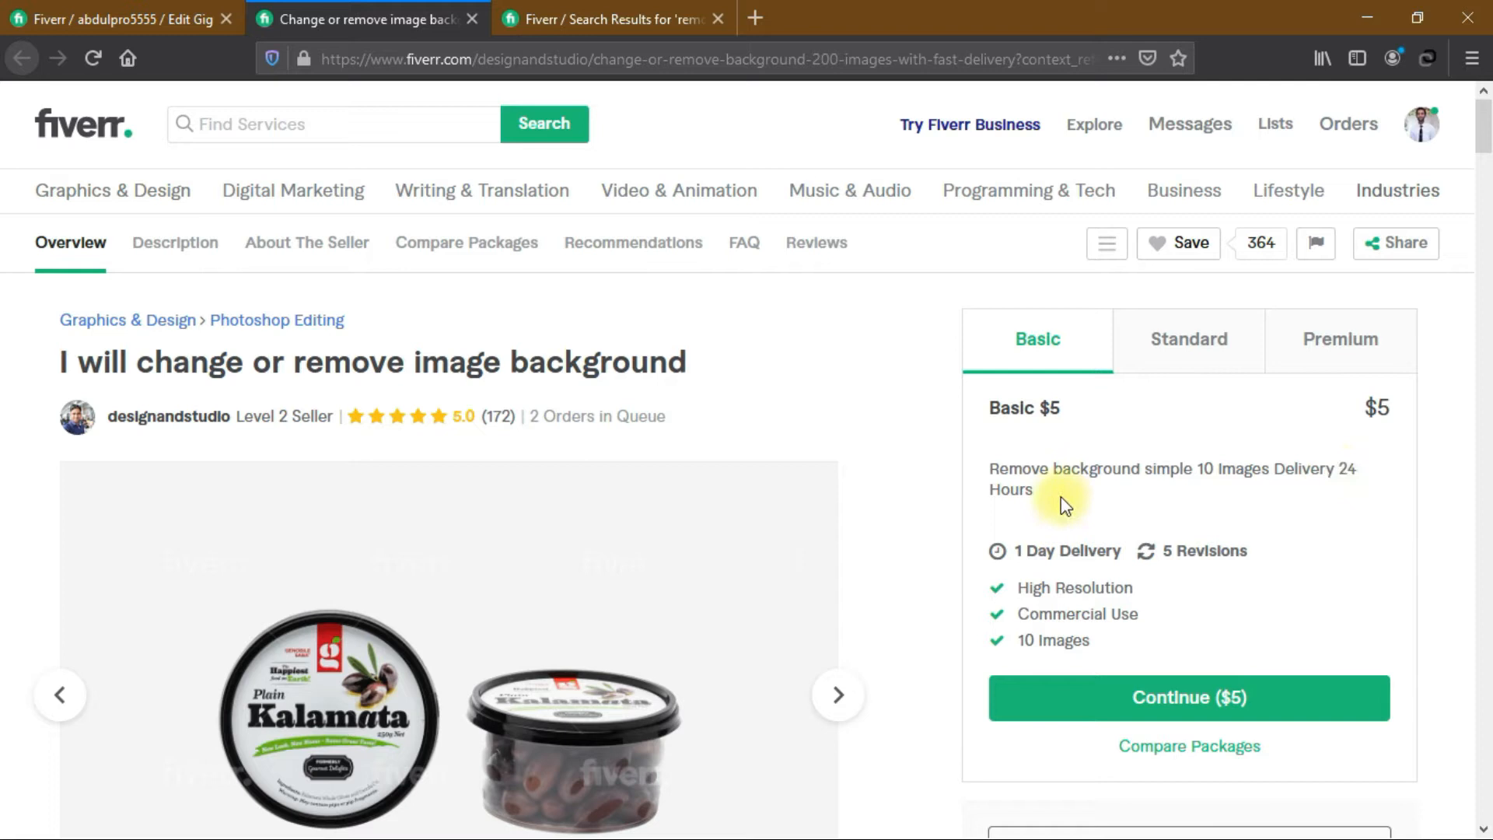
key("ctrl+shift+Tab")
left_click(514, 325)
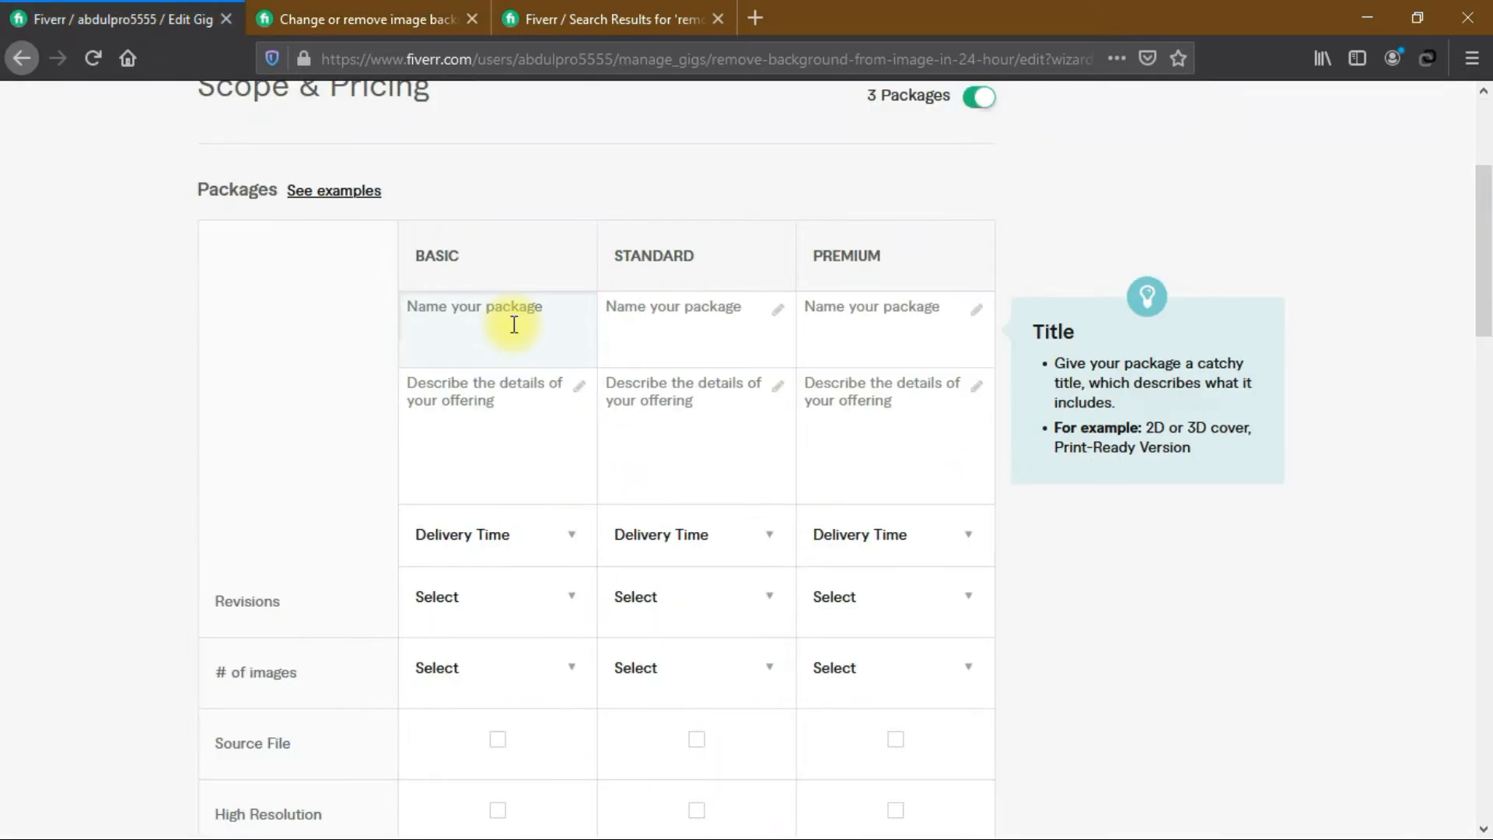
type("Basic 5$")
- Use the competitor's Basic description as the Basic description, edited to say Remove background and 10 Images
key("ctrl+Tab")
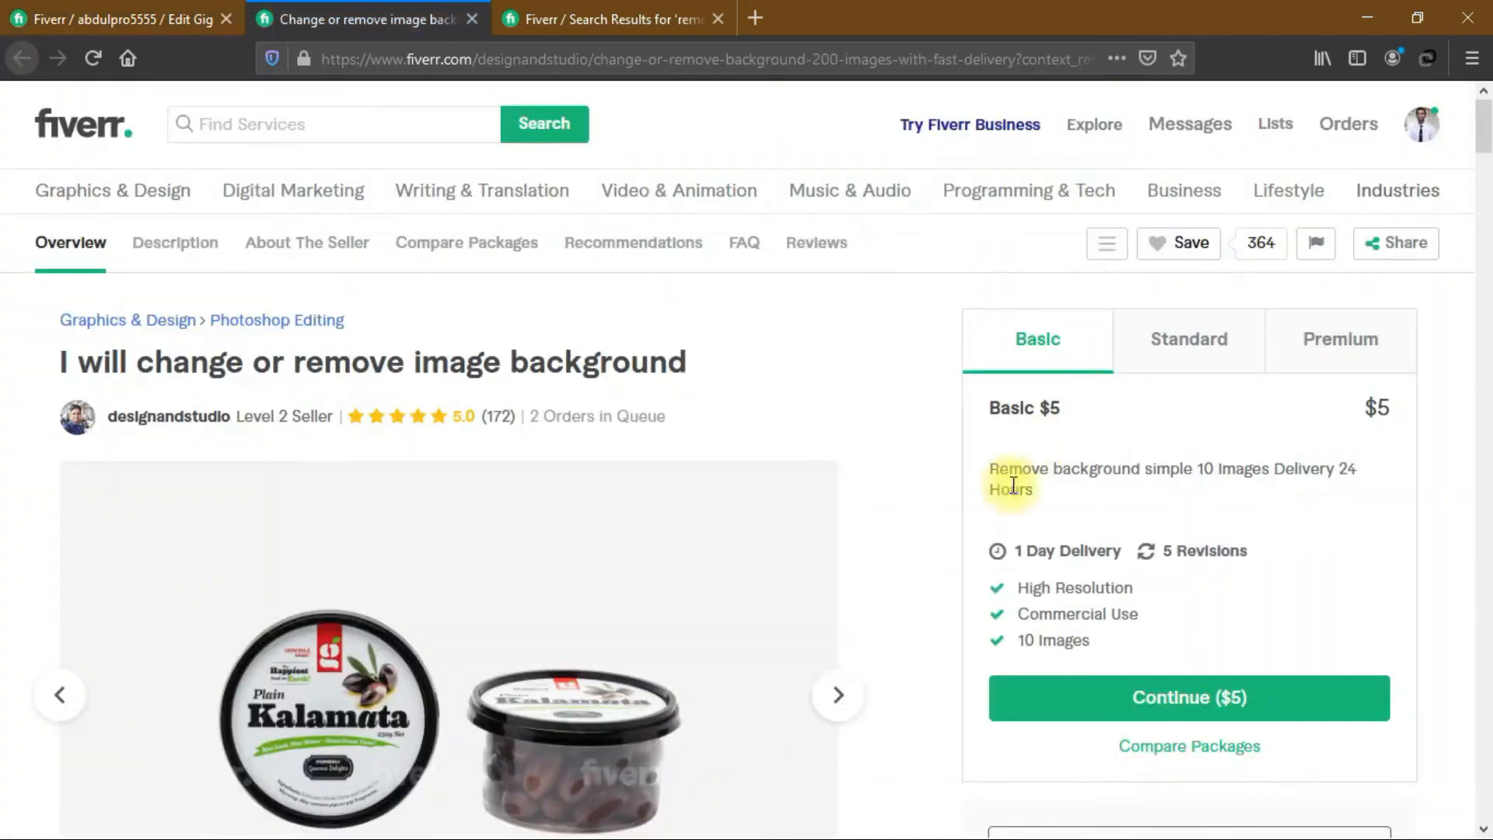
triple_click(1142, 479)
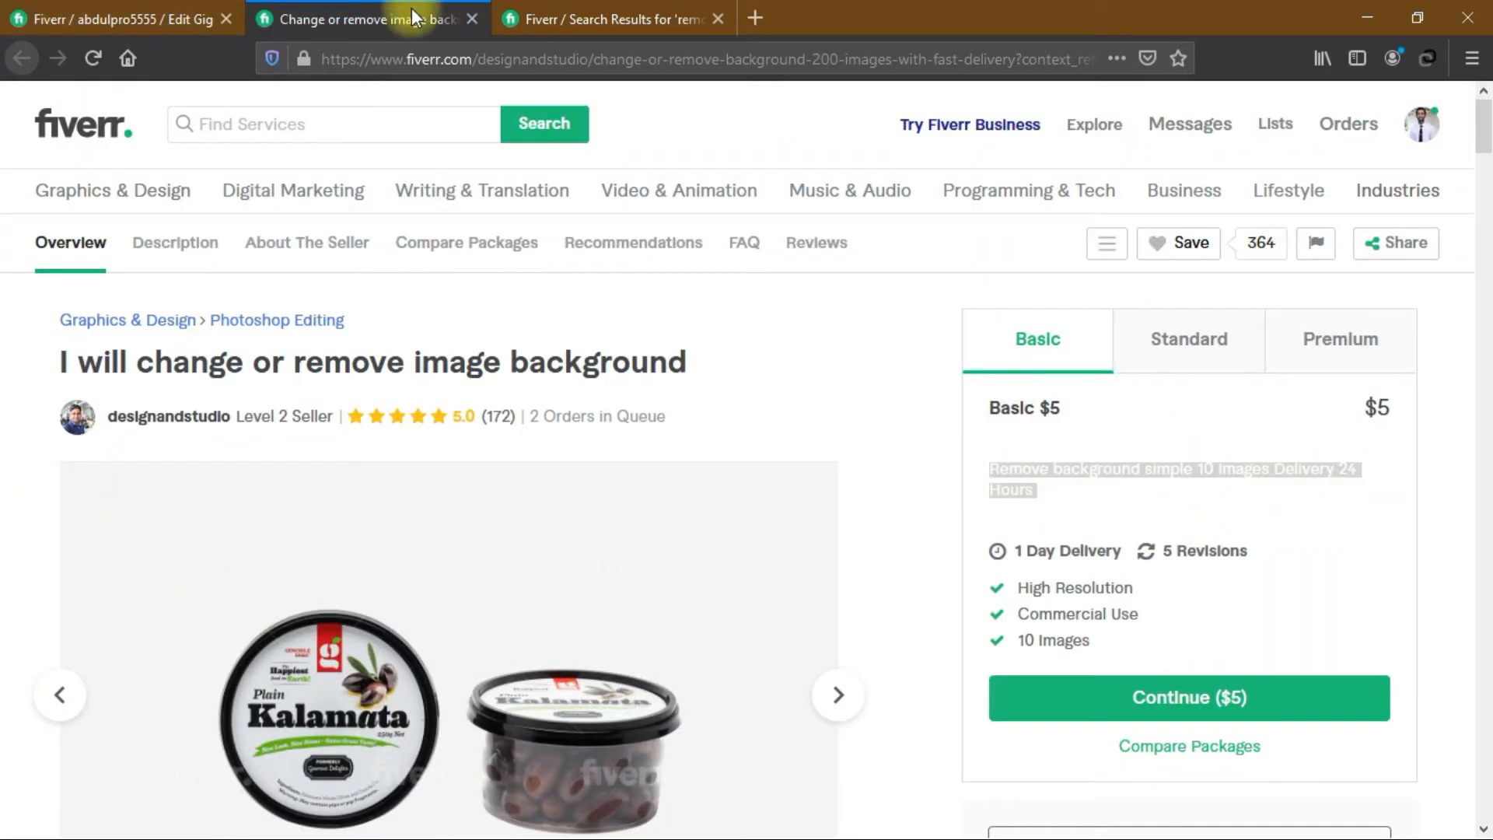
key("ctrl+shift+Tab")
left_click(450, 403)
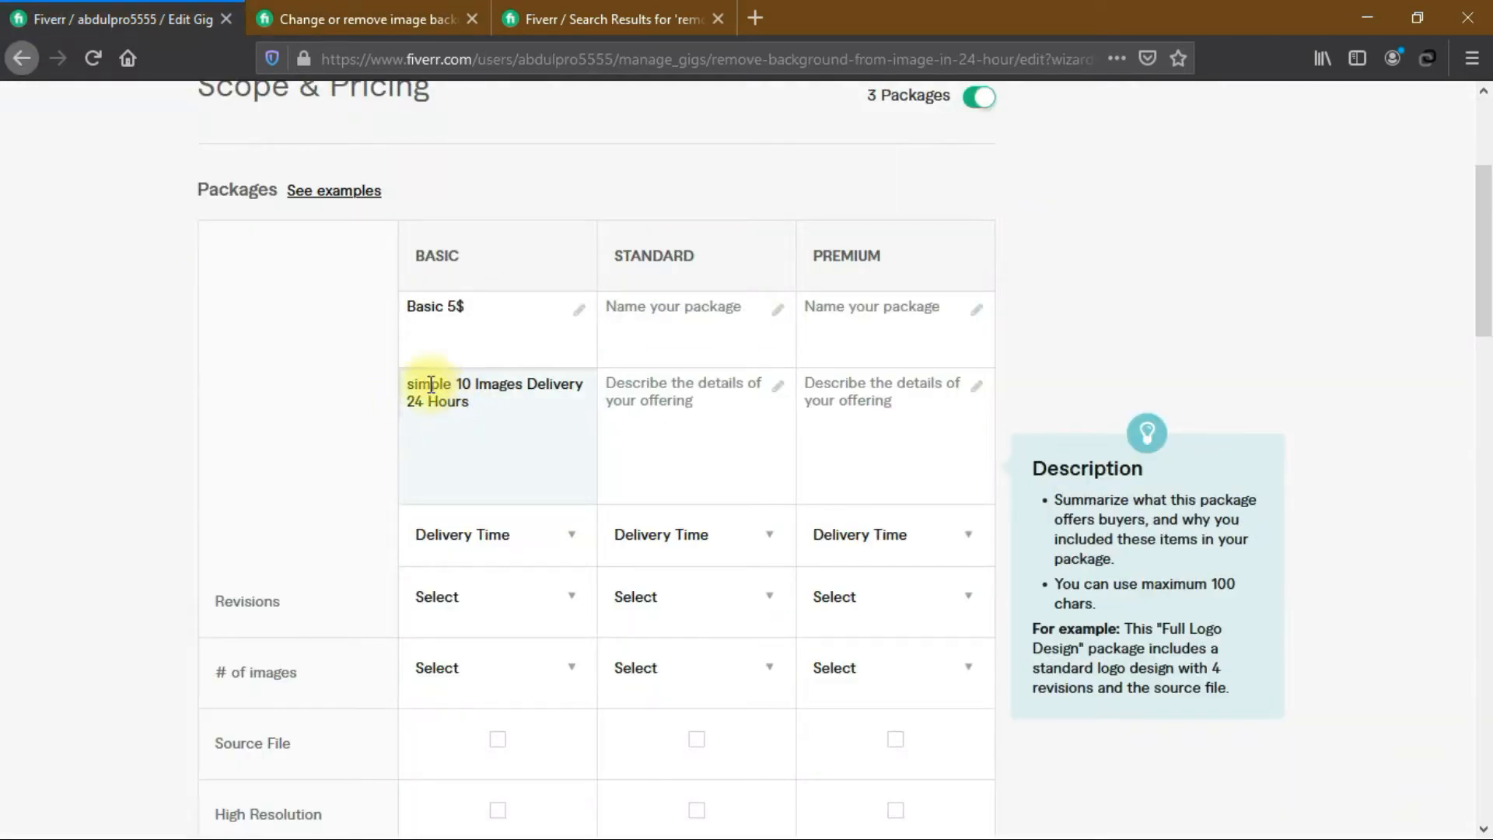
type("Remove background")
type("REm")
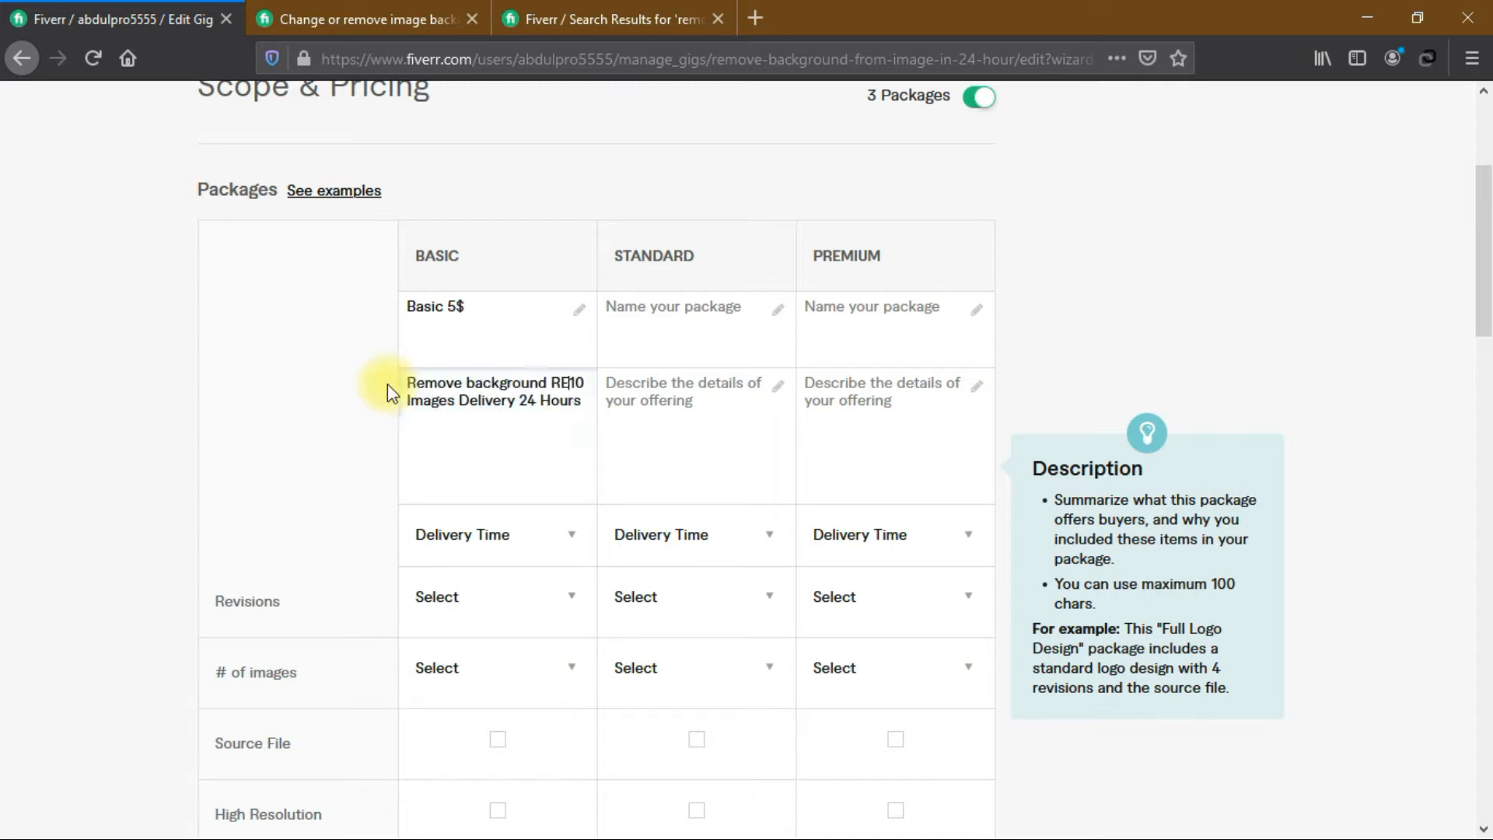
key("BackSpace")
key("BackSpace")
key("BackSpace")
left_click(474, 399)
type(")")
- Set the Basic package delivery time to 1 Day Delivery
scroll(540, 466, "down", 2)
left_click(538, 459)
scroll(490, 571, "down", 1)
scroll(484, 576, "down", 3)
scroll(478, 552, "up", 4)
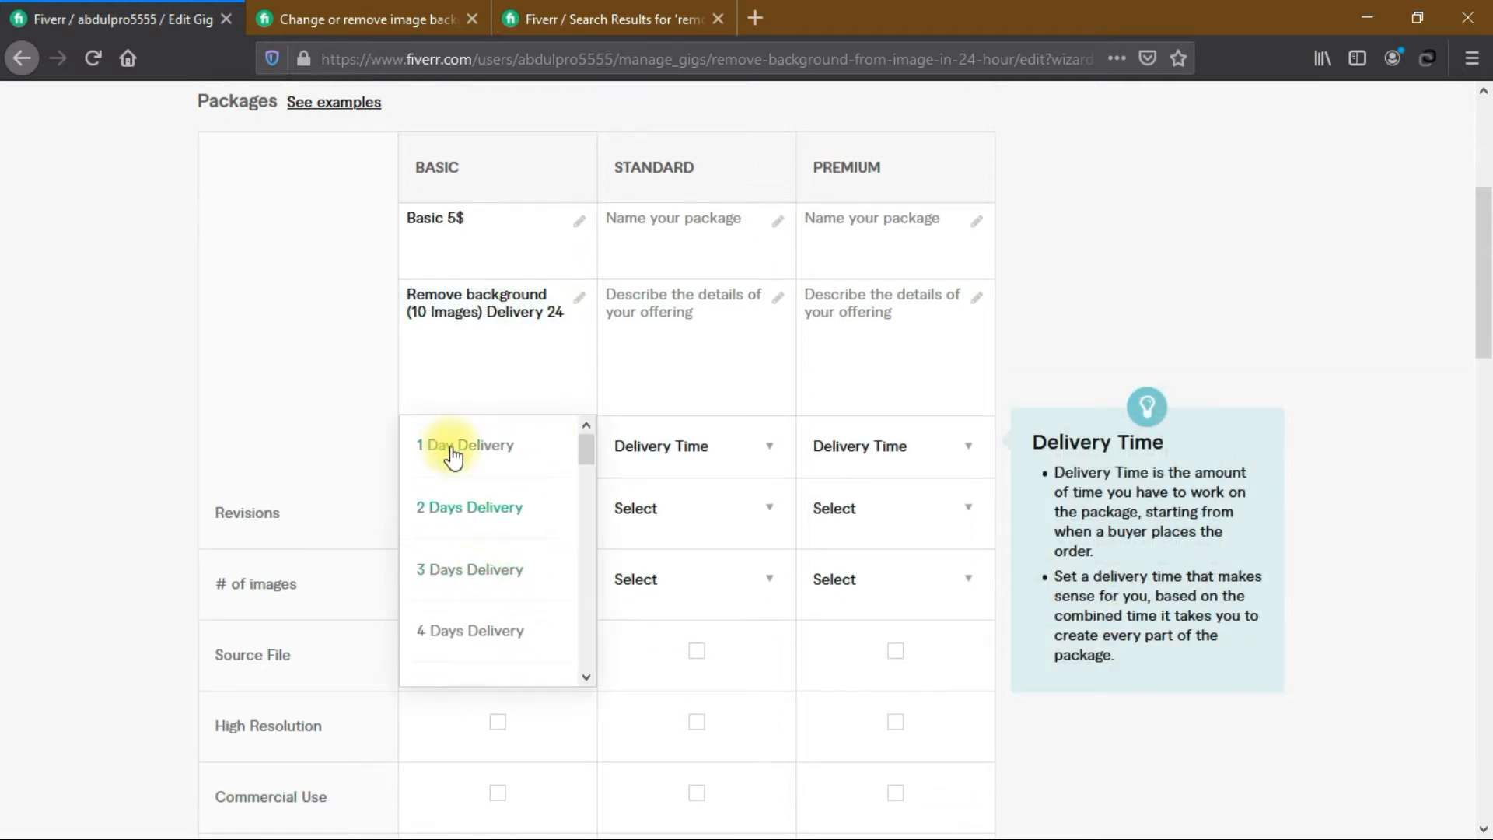
left_click(465, 445)
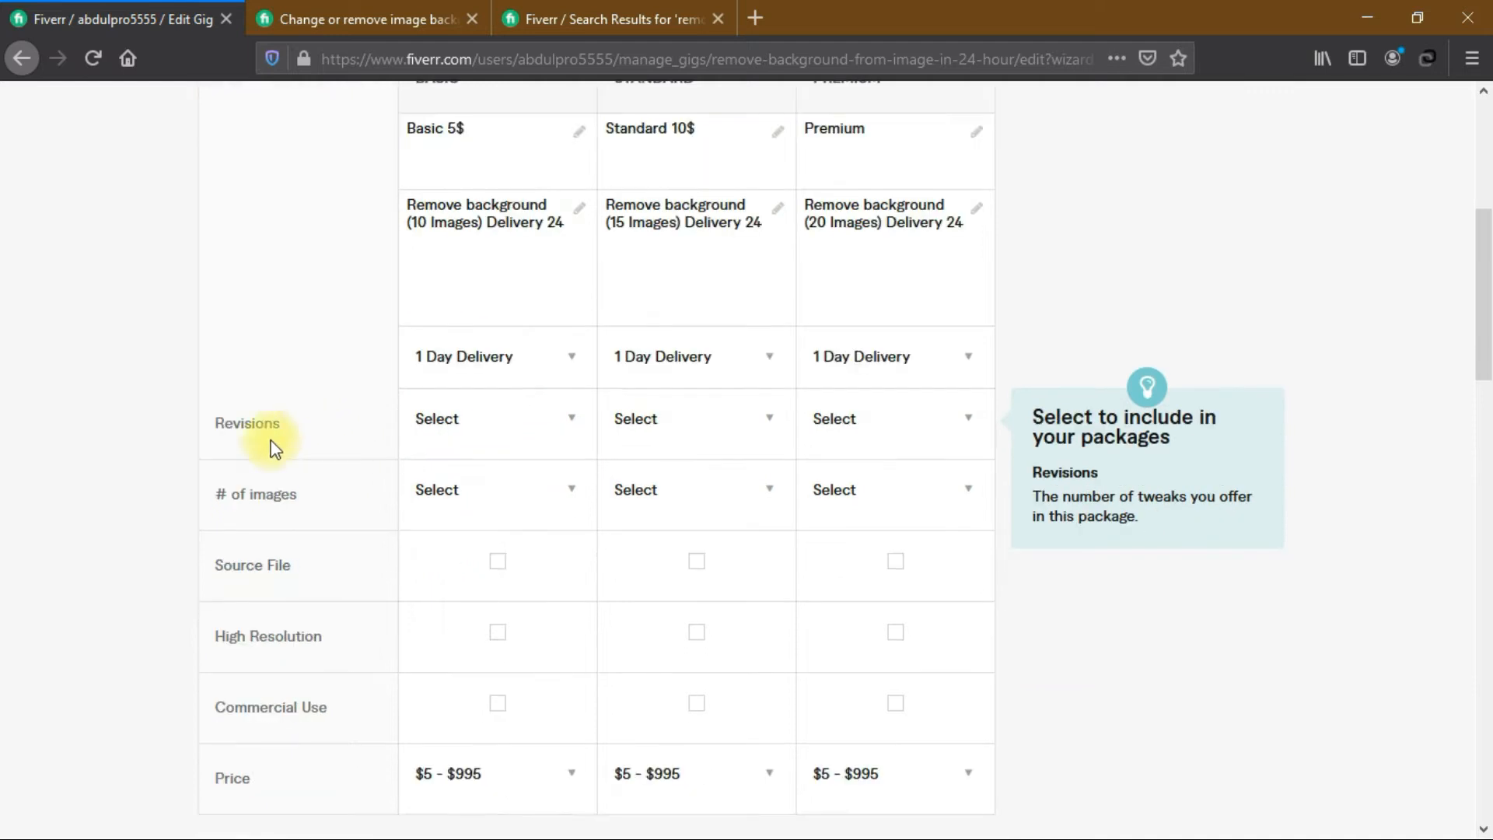
- Give the Basic, Standard and Premium packages unlimited revisions
scroll(151, 459, "down", 2)
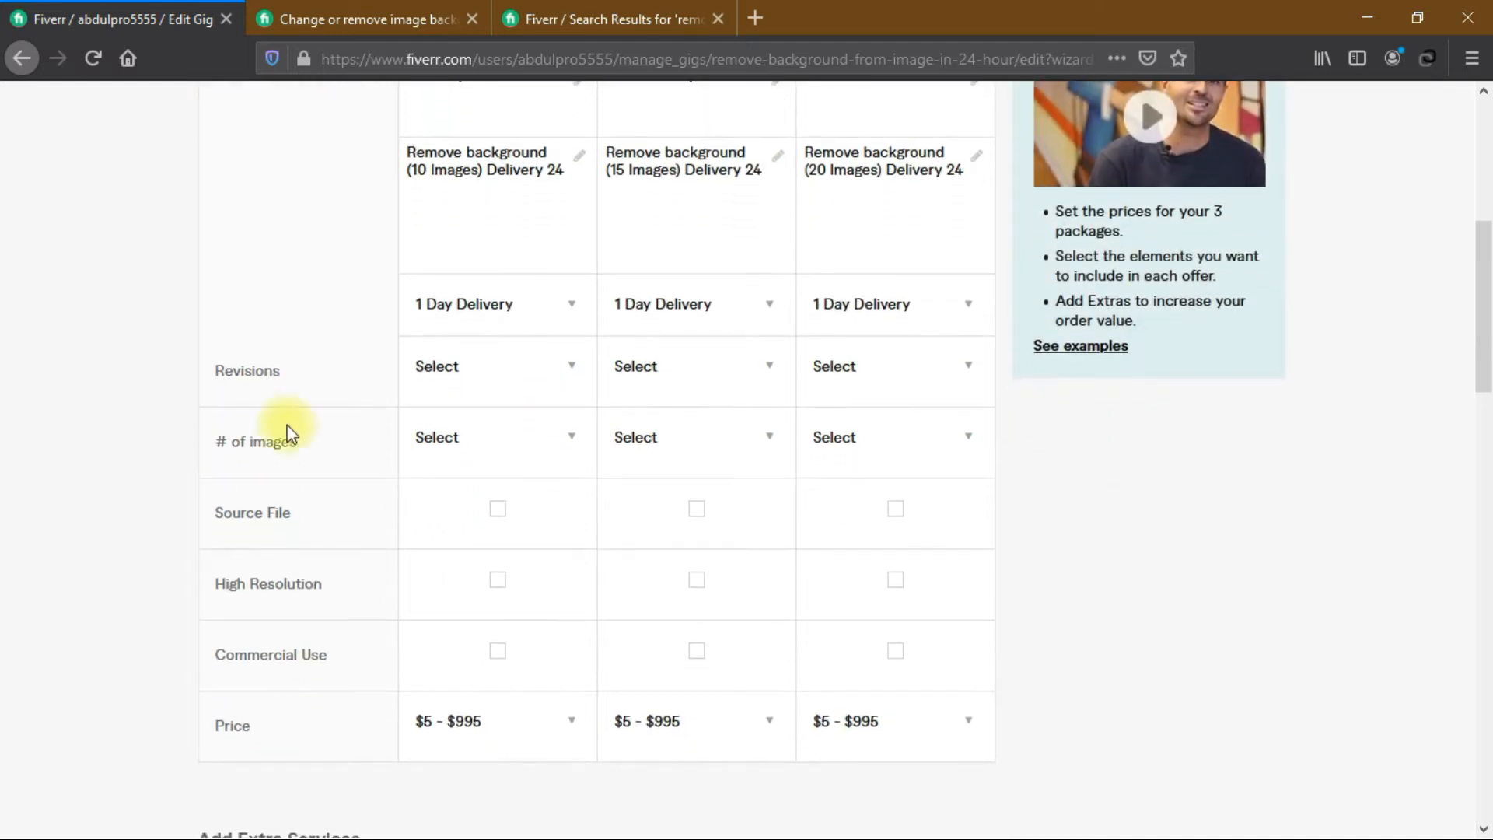
left_click(499, 377)
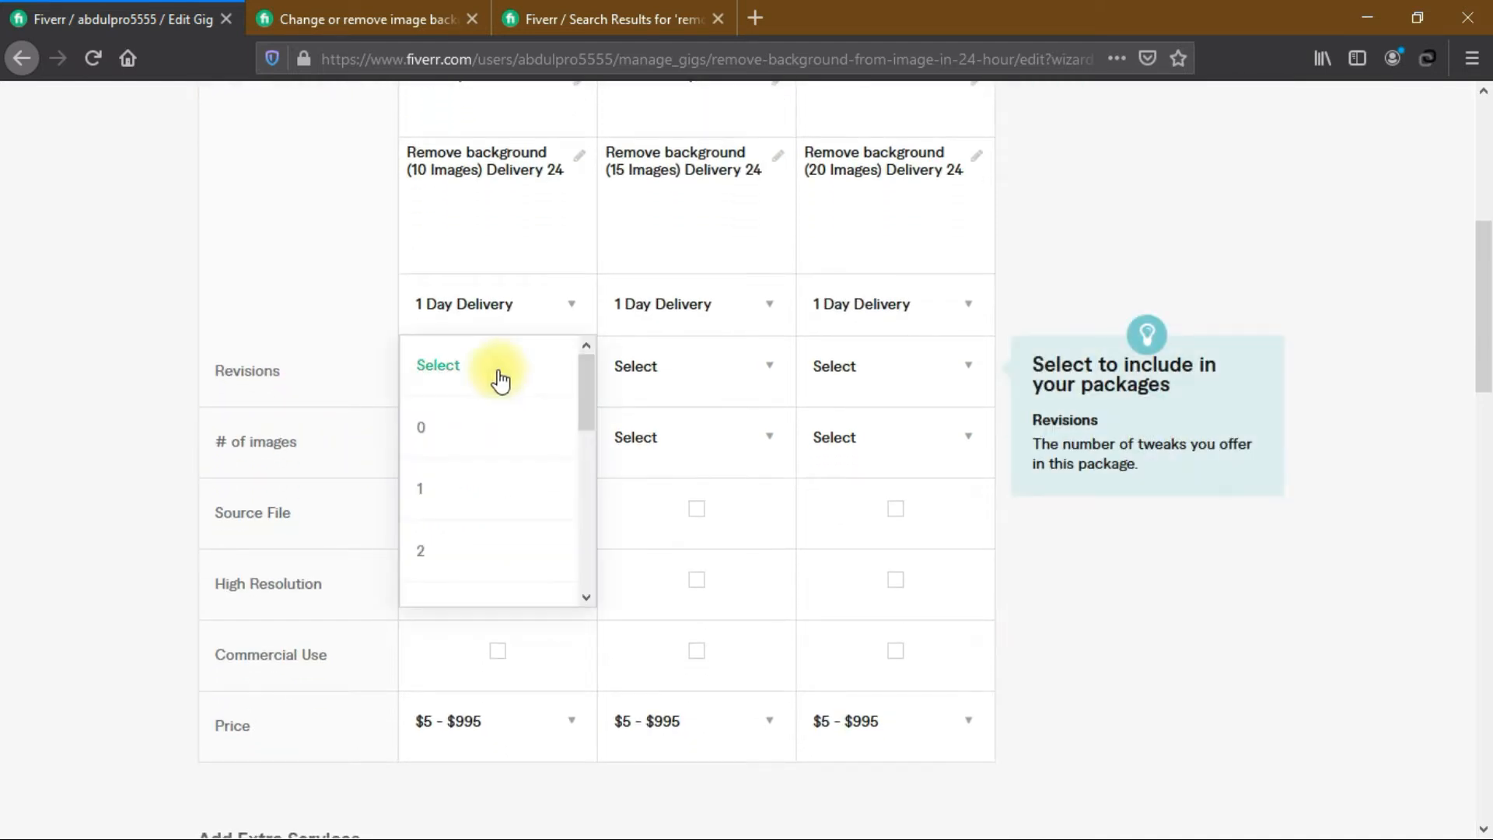
scroll(482, 393, "down", 2)
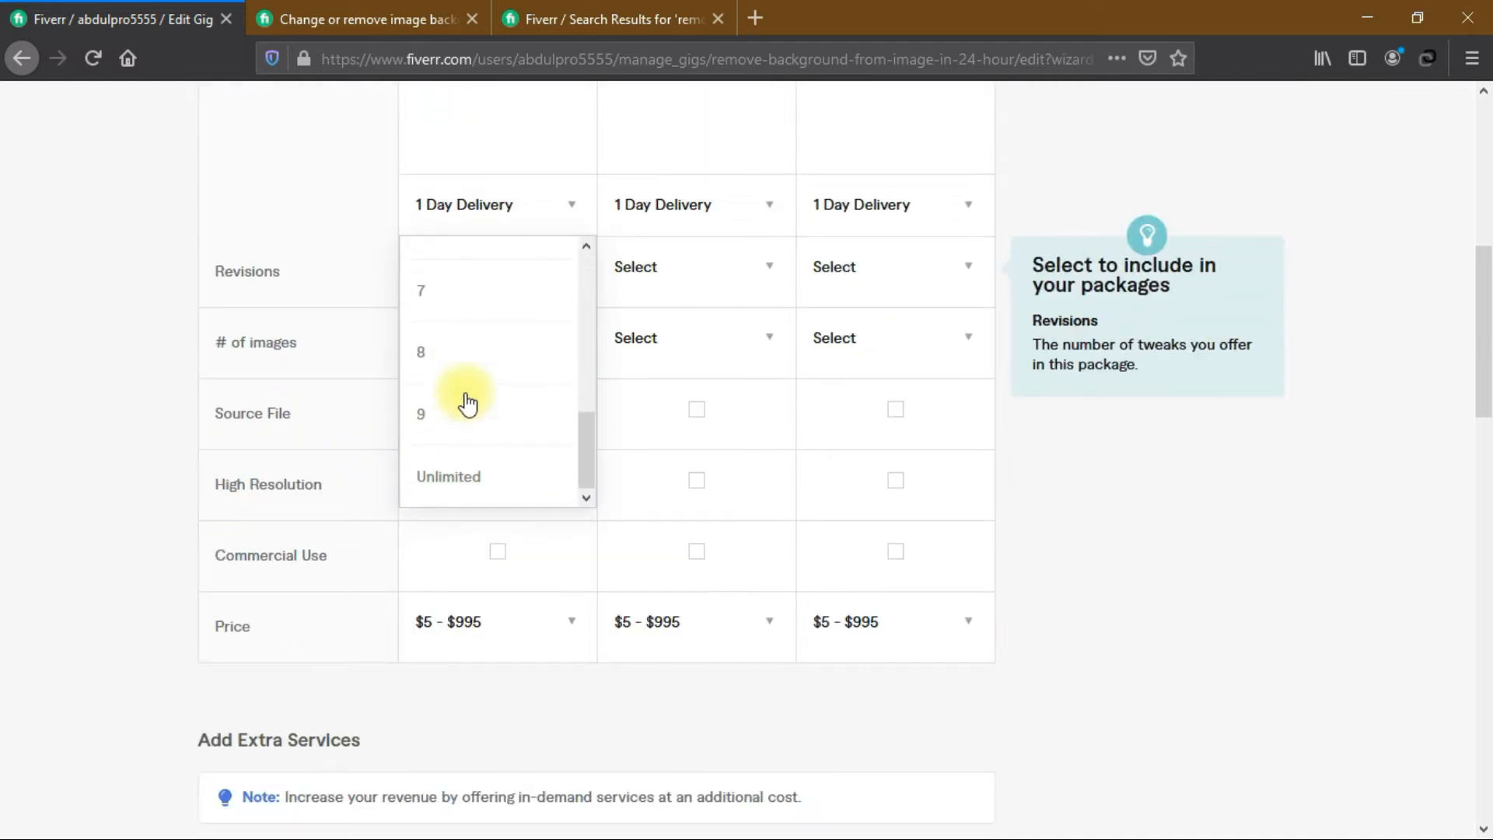
left_click(451, 477)
left_click(694, 255)
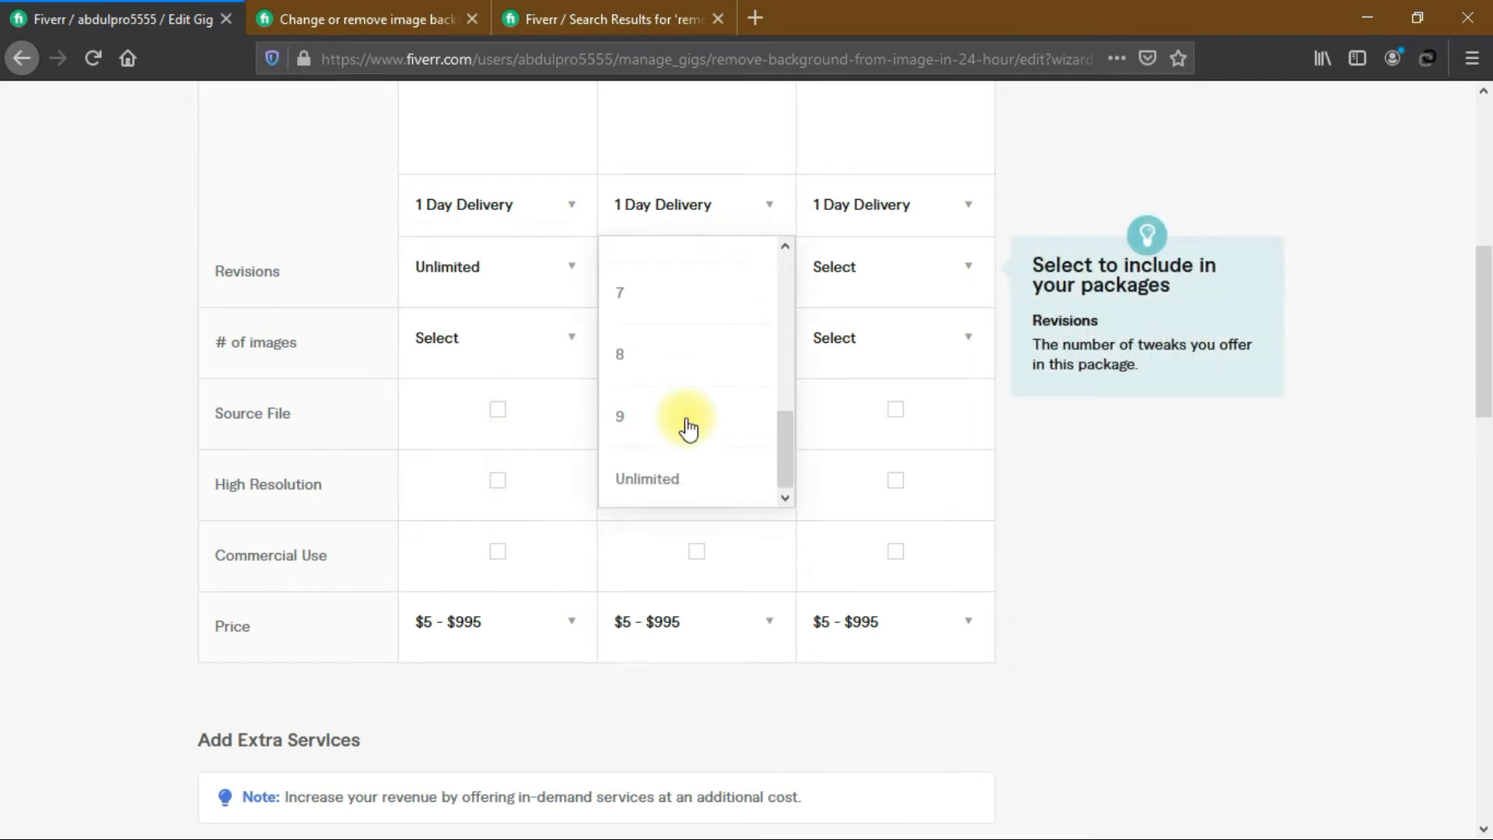
left_click(689, 482)
left_click(855, 287)
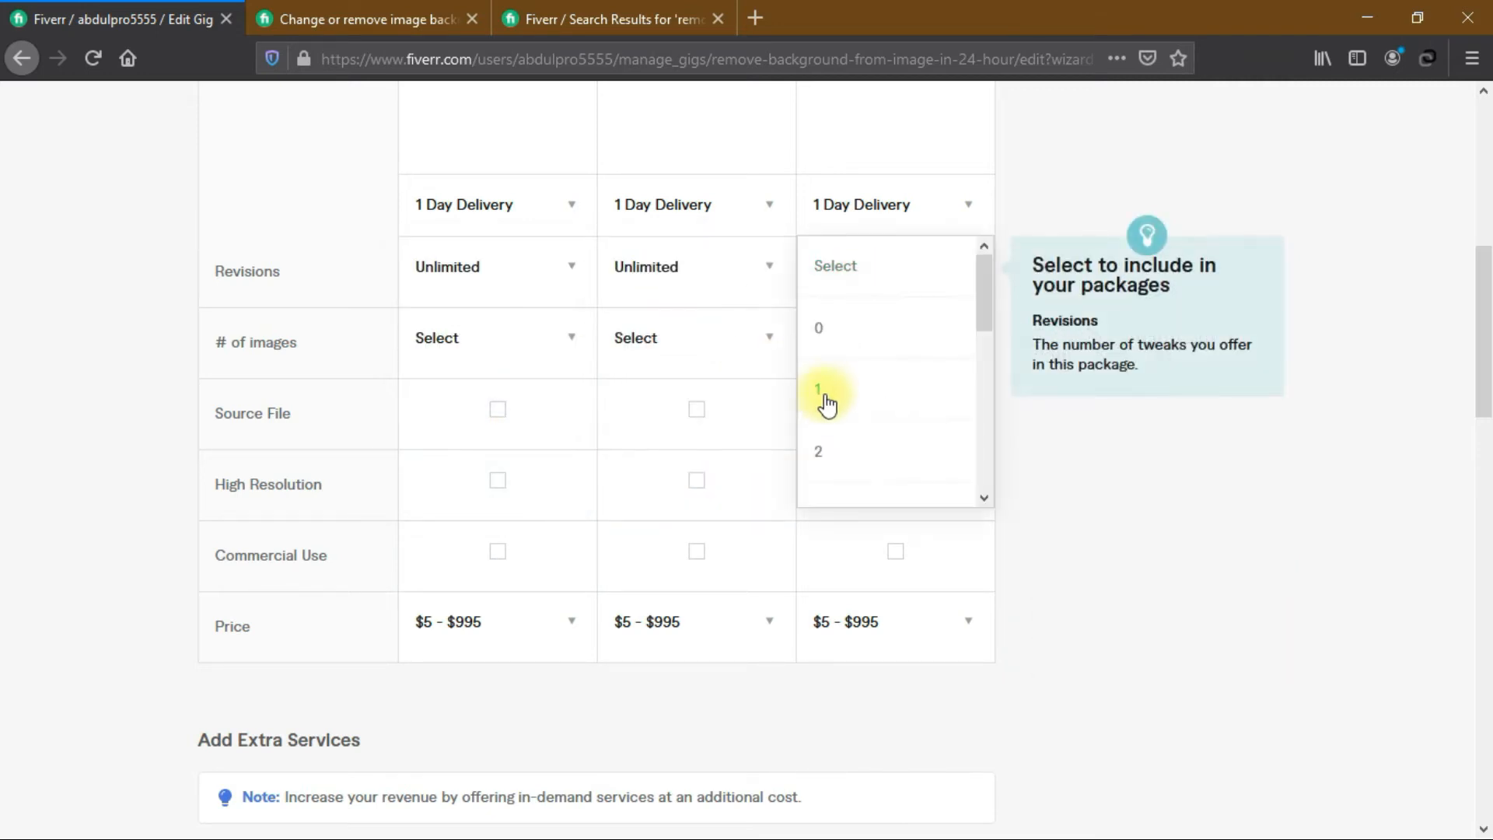
left_click(866, 476)
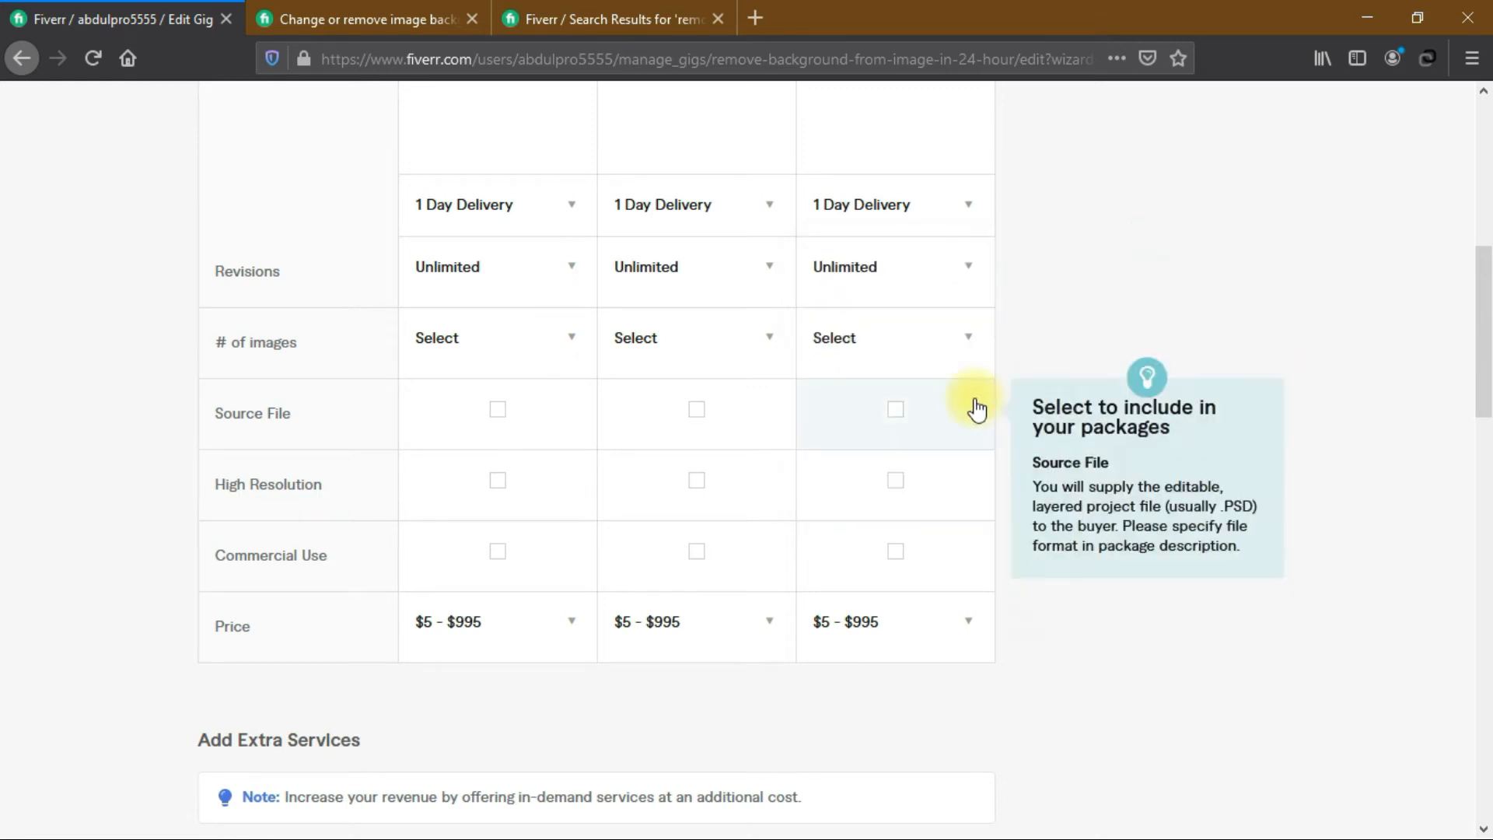
- Set image counts to 10 for Basic and UNLIMITED for Standard and Premium
scroll(976, 404, "up", 3)
left_click(505, 583)
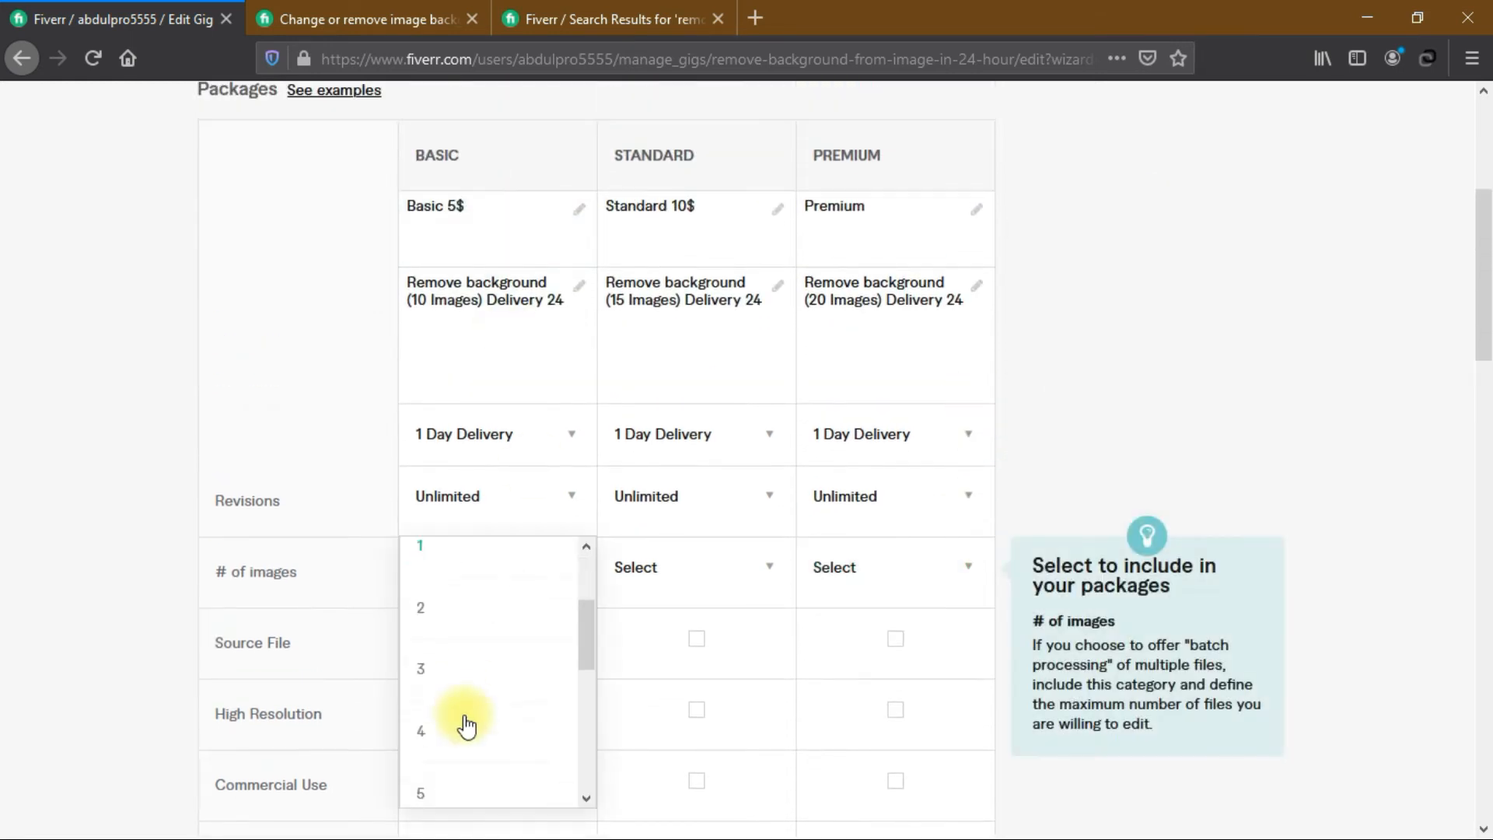
left_click(467, 725)
left_click(693, 567)
scroll(690, 657, "down", 5)
left_click(685, 777)
left_click(836, 533)
scroll(850, 709, "down", 5)
left_click(849, 706)
left_click(856, 567)
scroll(855, 700, "down", 5)
left_click(861, 768)
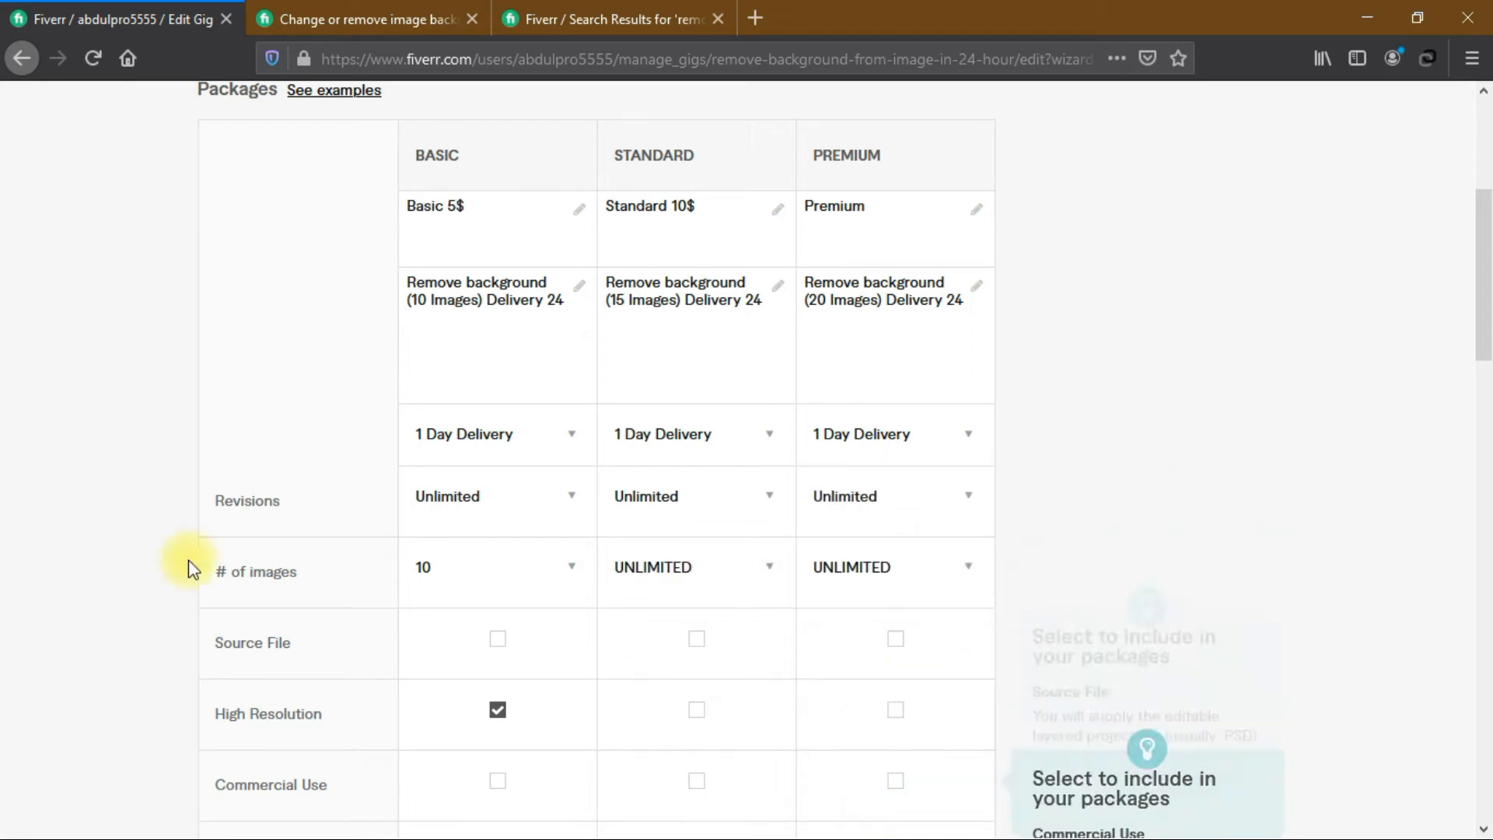
- Tick source file for all packages, plus high resolution and commercial use for Standard and Premium
scroll(157, 591, "down", 3)
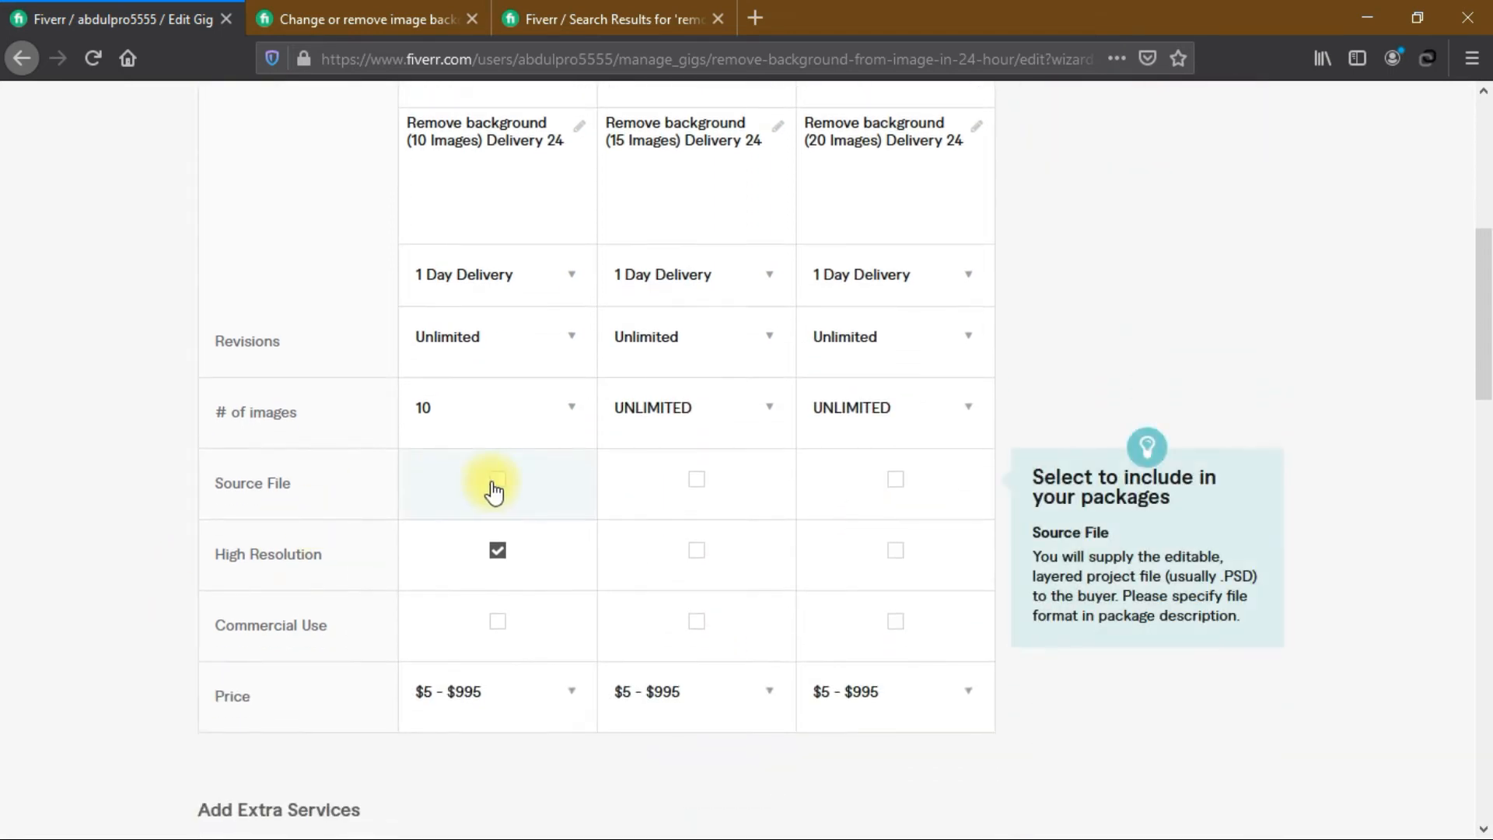
left_click(495, 486)
left_click(696, 479)
left_click(697, 549)
left_click(696, 621)
left_click(896, 479)
left_click(896, 549)
left_click(895, 621)
- Price the packages at $5 Basic, $10 Standard and $20 Premium
scroll(827, 741, "down", 3)
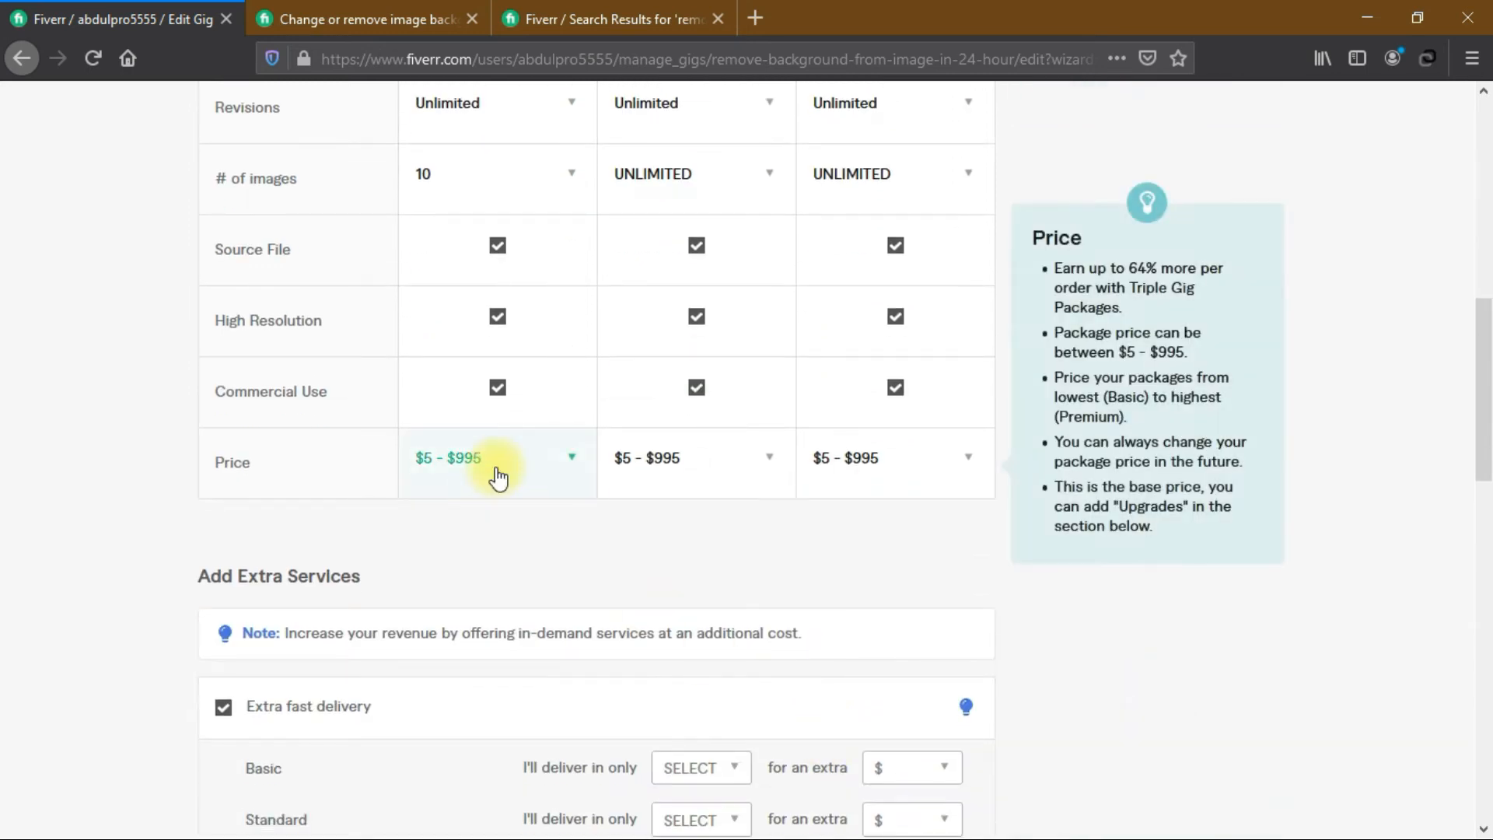
left_click(495, 475)
left_click(468, 476)
left_click(684, 457)
left_click(626, 519)
scroll(777, 545, "up", 3)
left_click(887, 639)
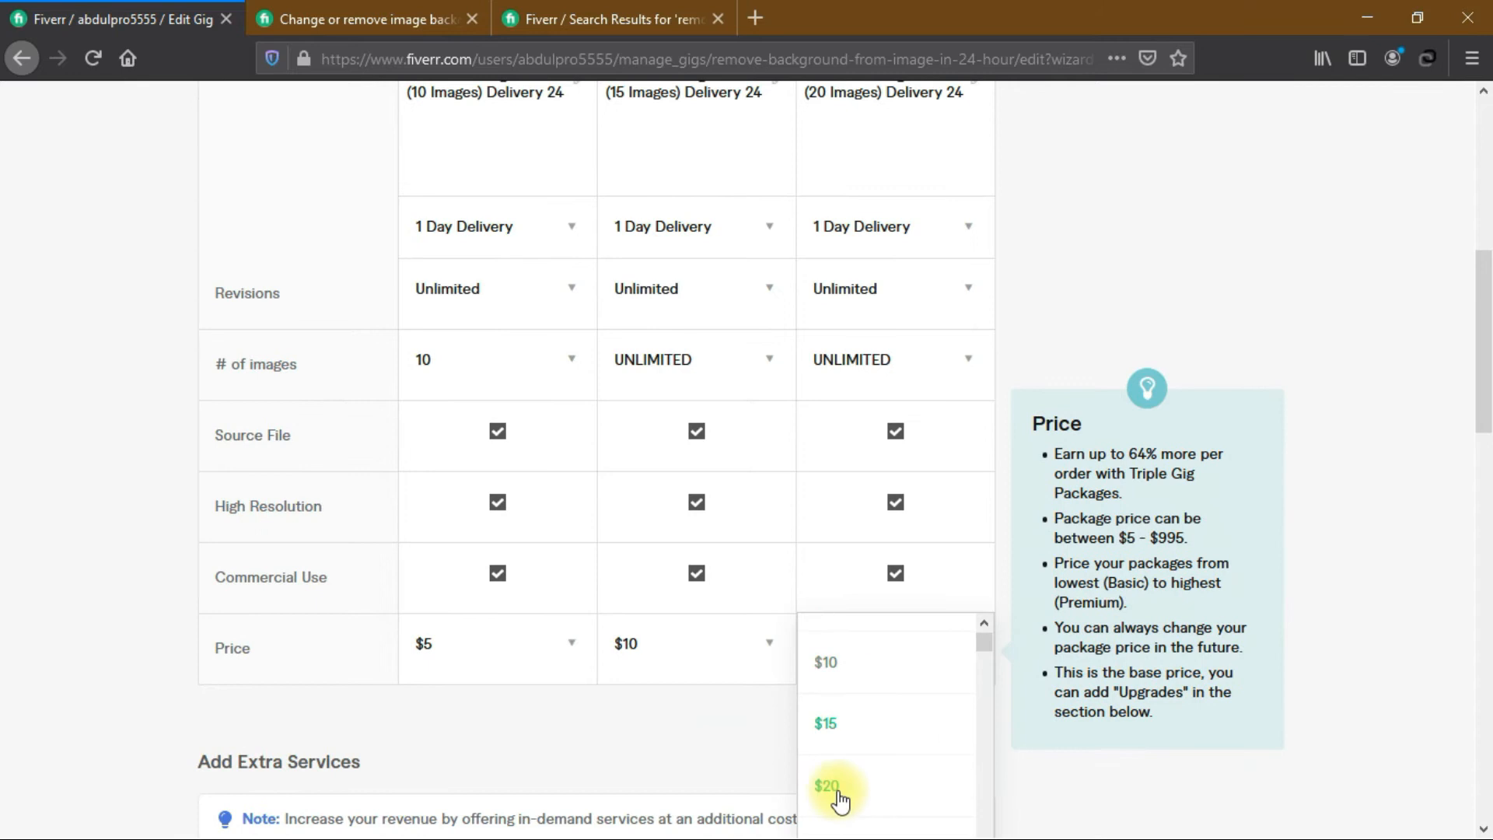
left_click(839, 797)
left_click(692, 659)
left_click(675, 785)
- Uncheck the extra fast delivery, additional revision and additional image extras
scroll(675, 777, "down", 7)
left_click(224, 321)
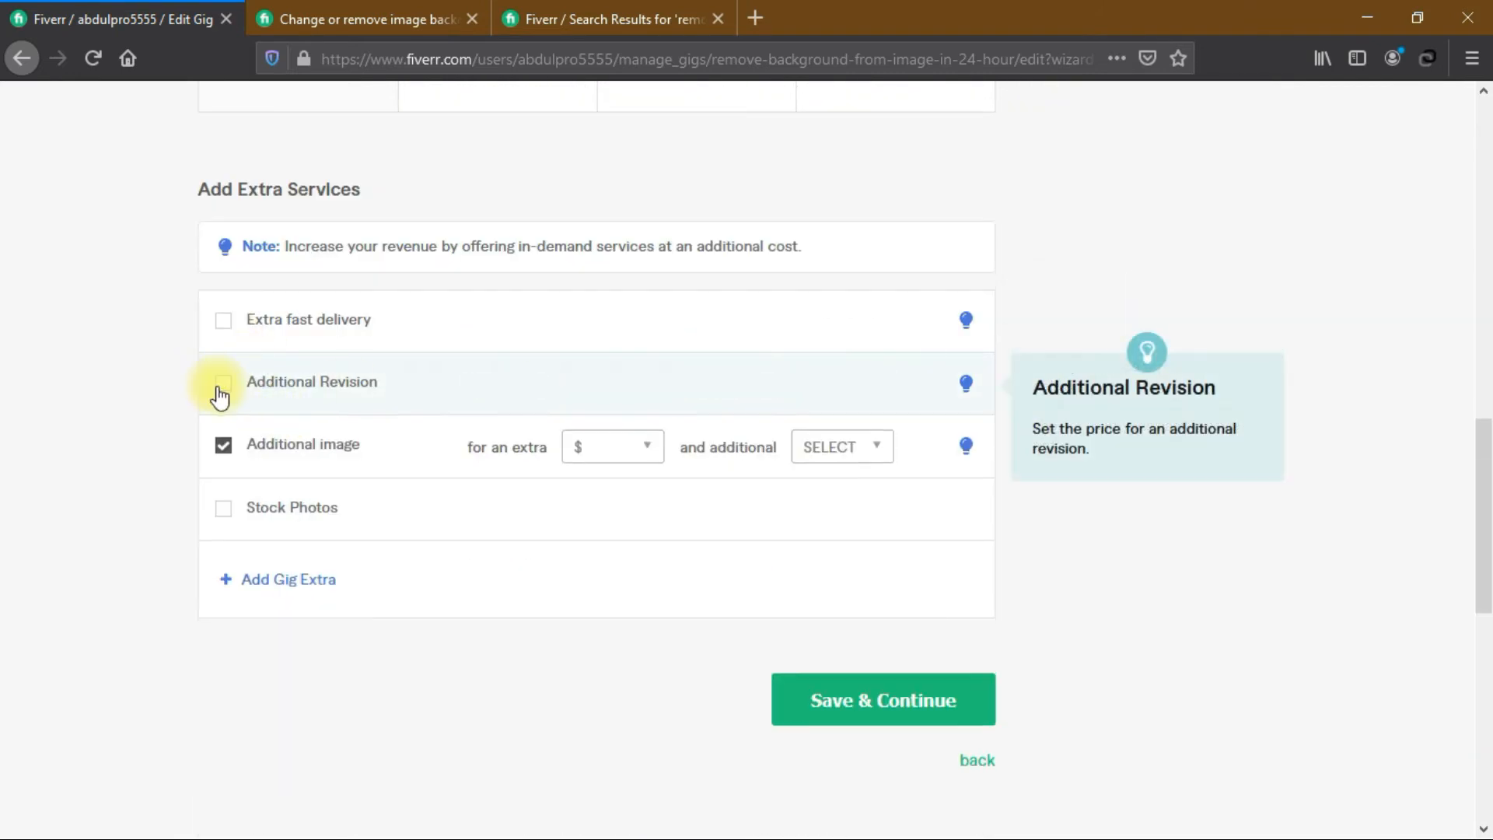
left_click(222, 385)
left_click(222, 450)
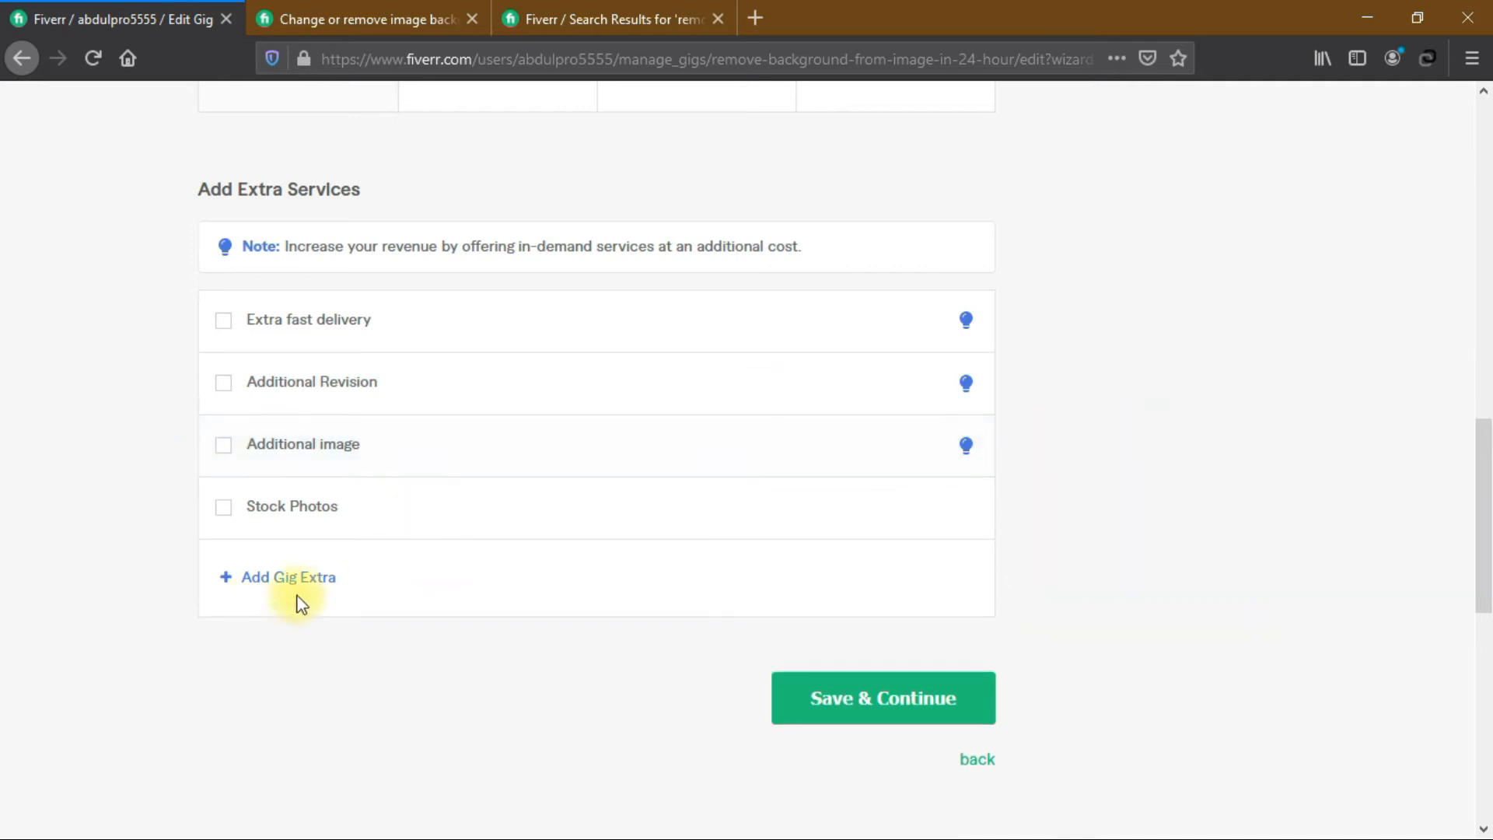
scroll(472, 687, "up", 15)
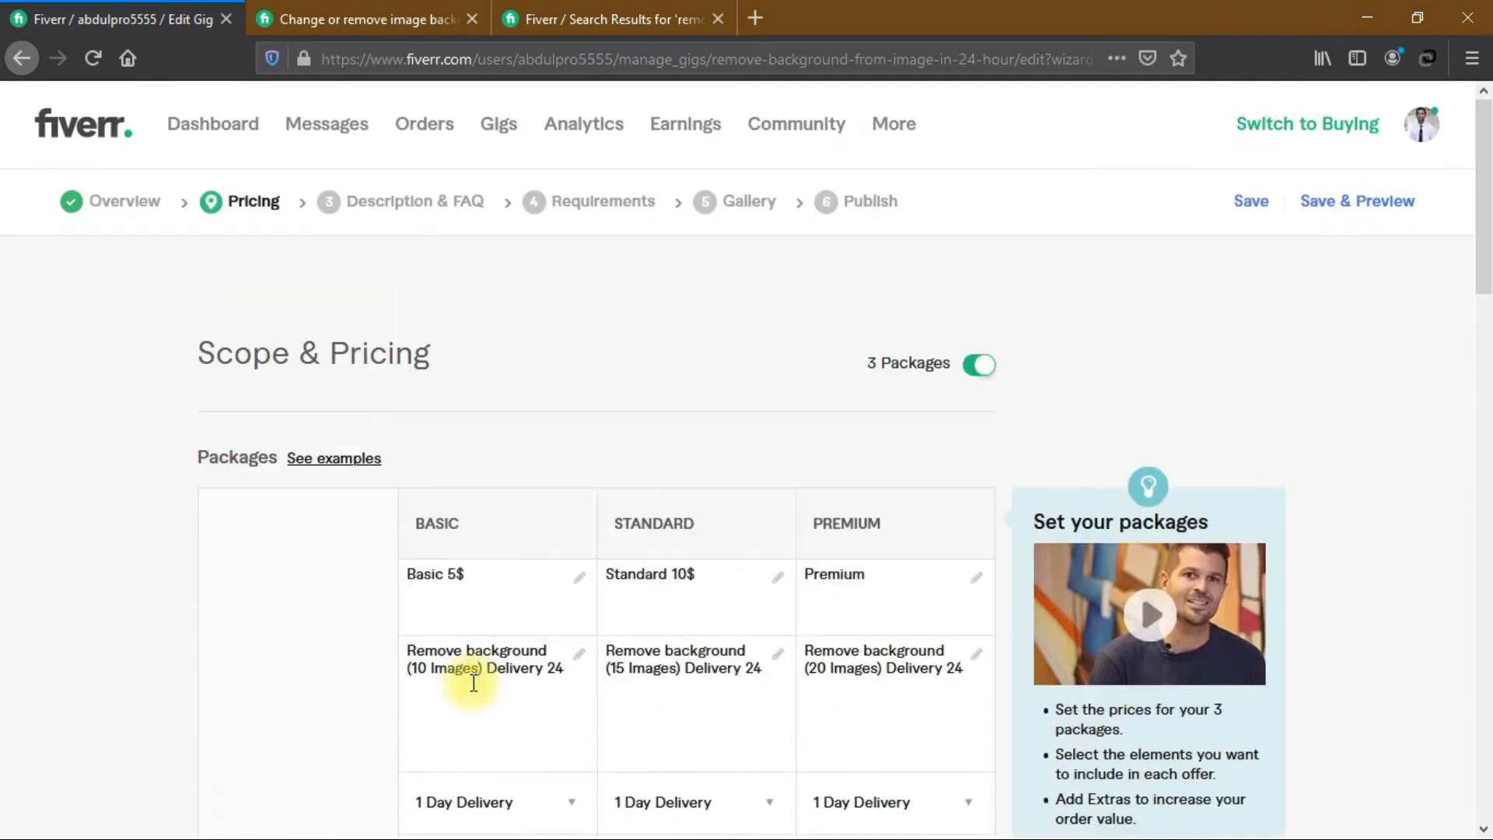
- Save the pricing and open the live gig preview
left_click(1340, 206)
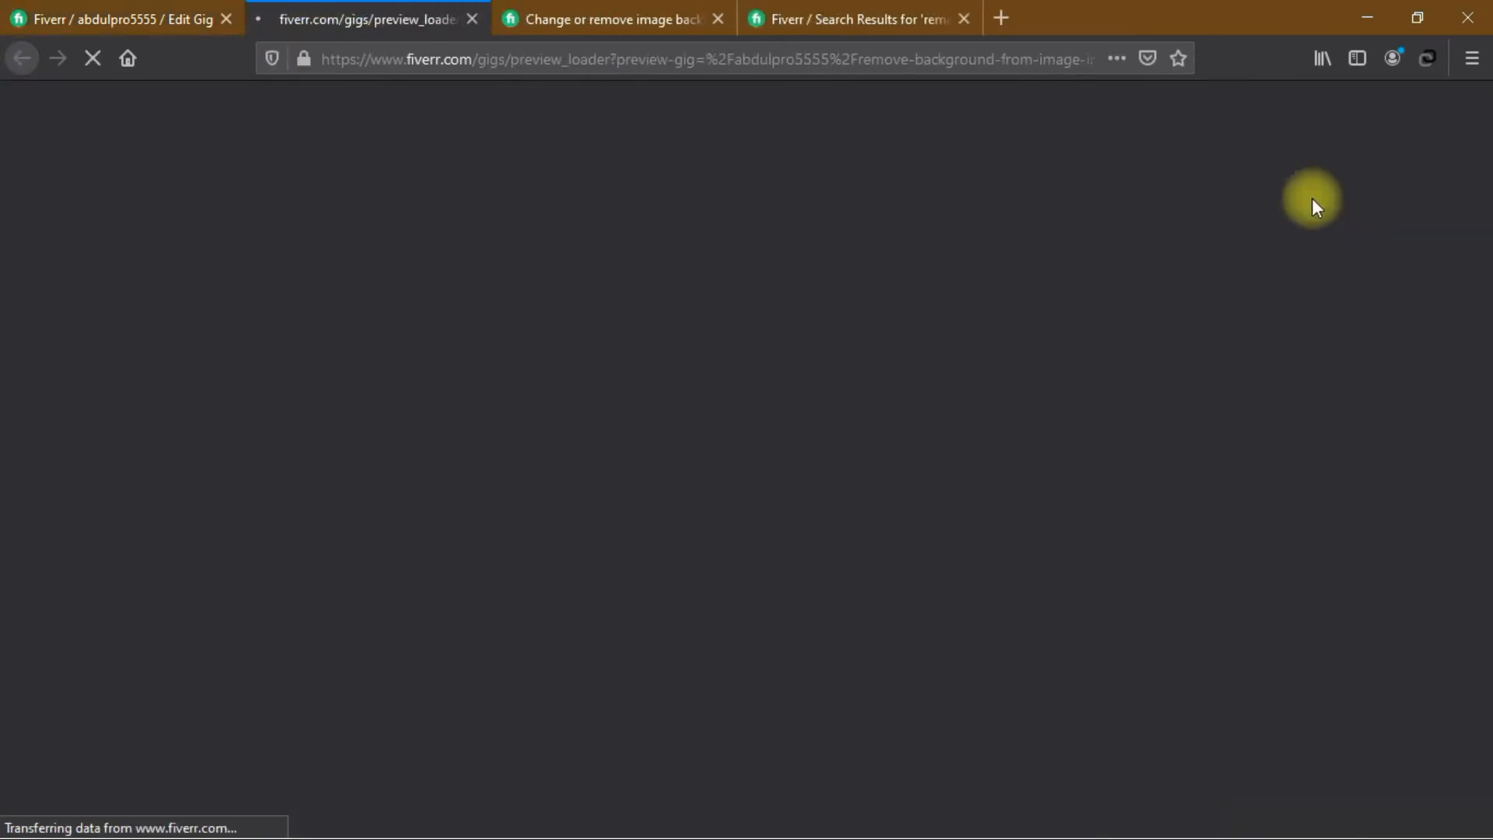
scroll(575, 533, "down", 5)
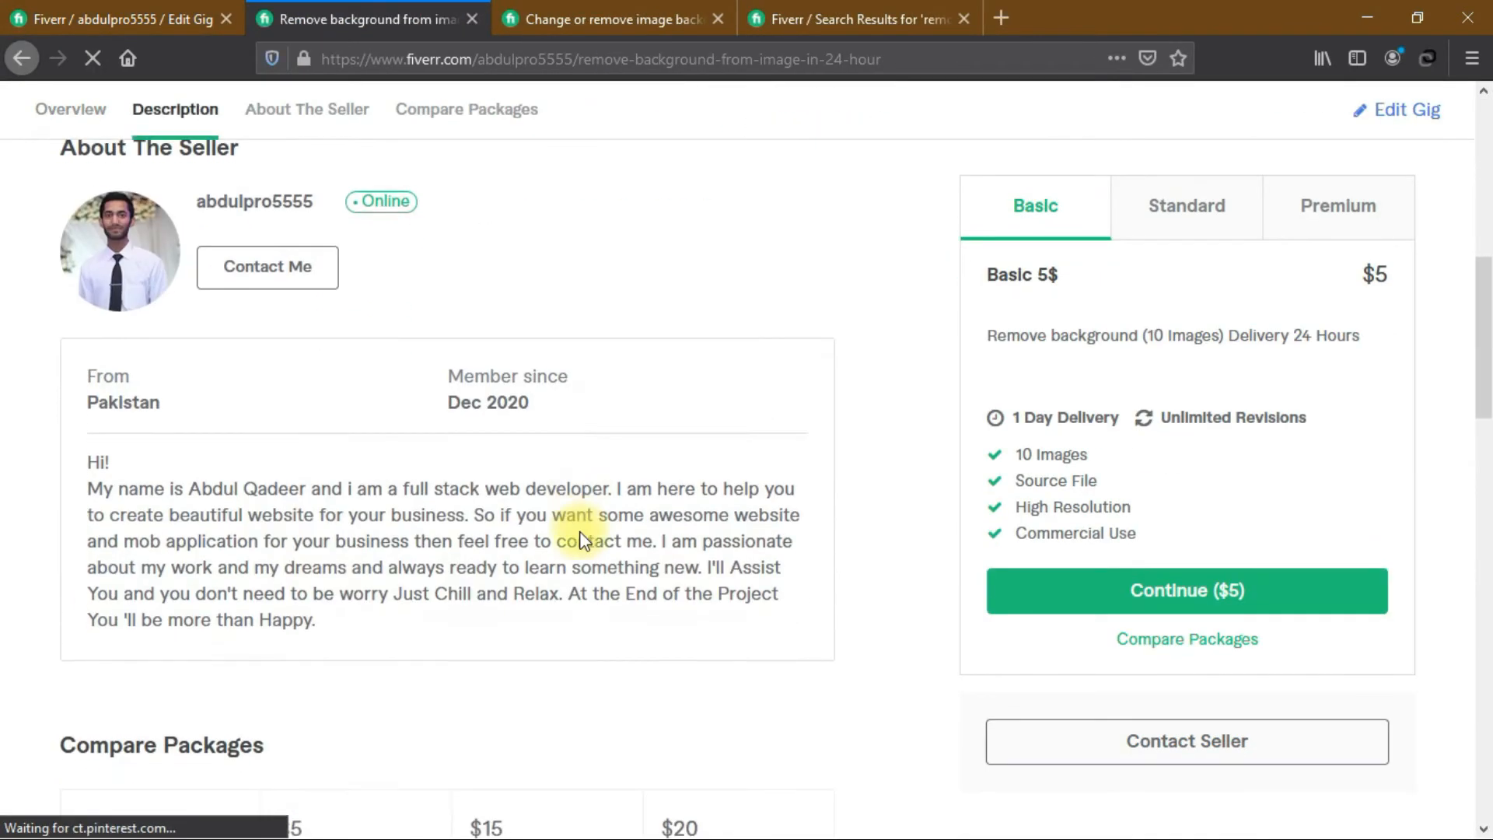
scroll(579, 533, "up", 4)
scroll(284, 467, "up", 2)
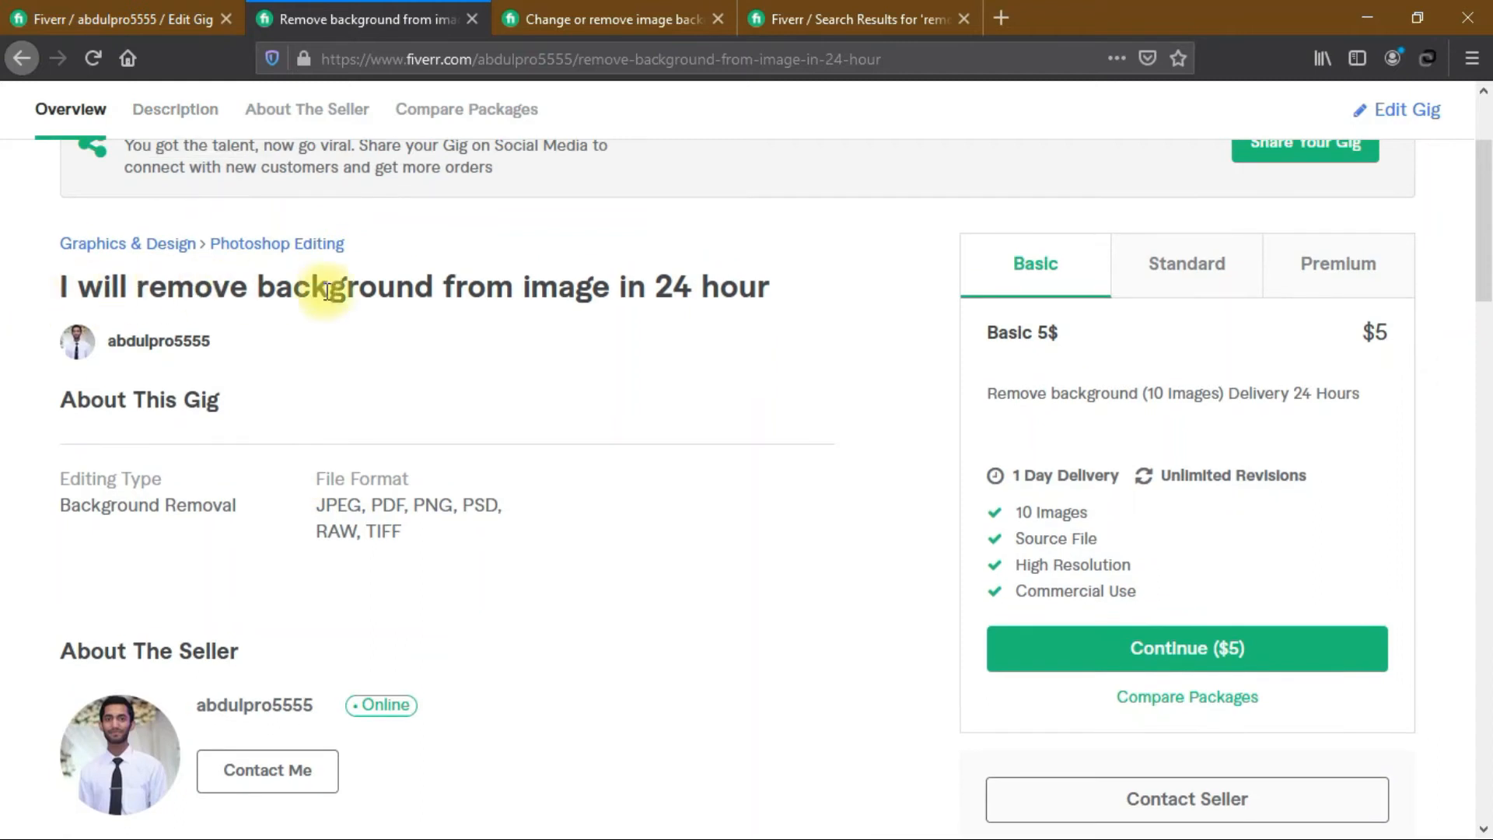
scroll(849, 438, "down", 1)
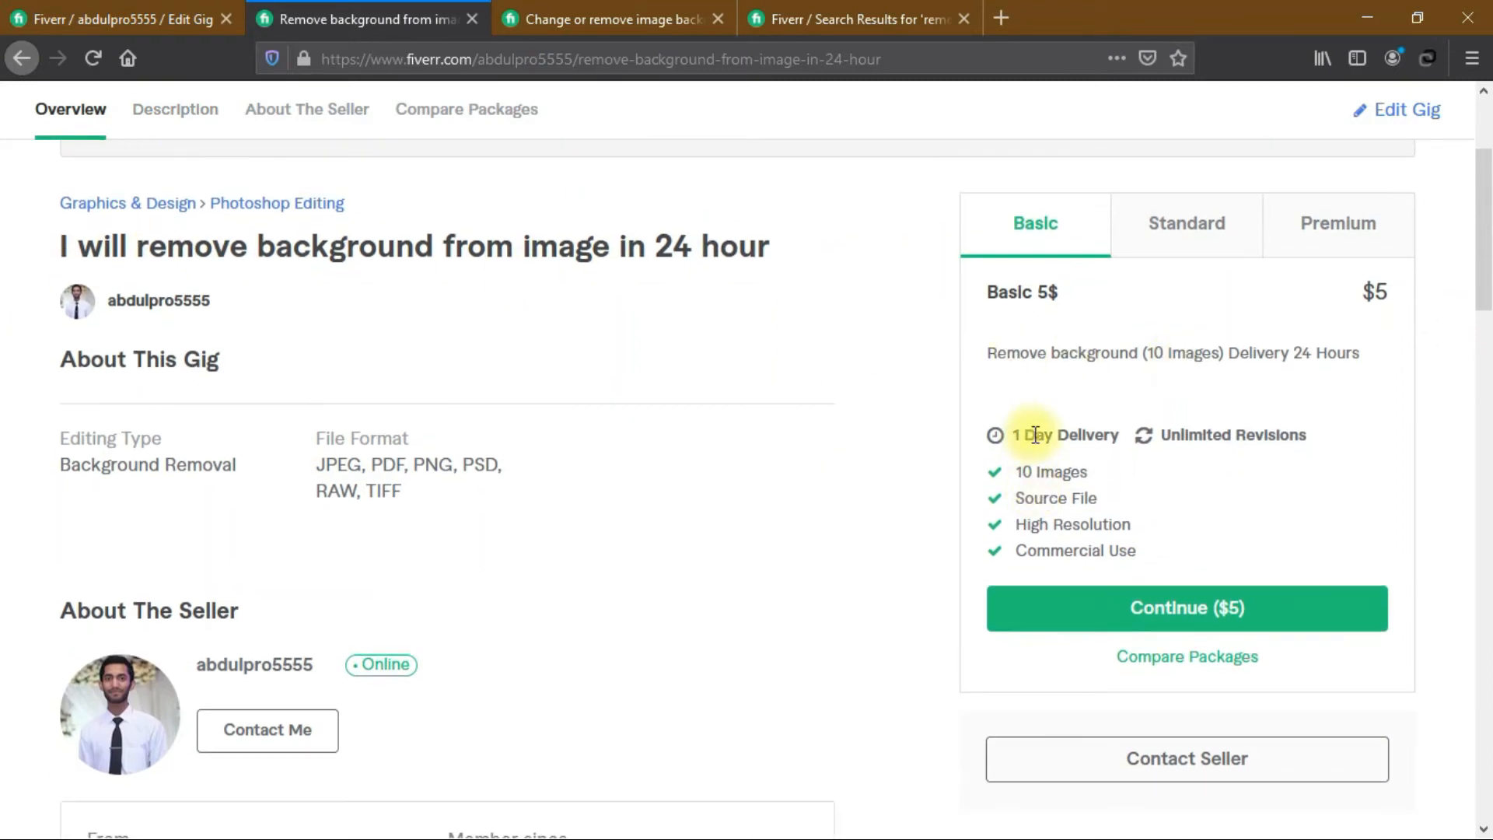
- Review the Standard and Premium package offers, then return to the Edit Gig tab
left_click(1183, 236)
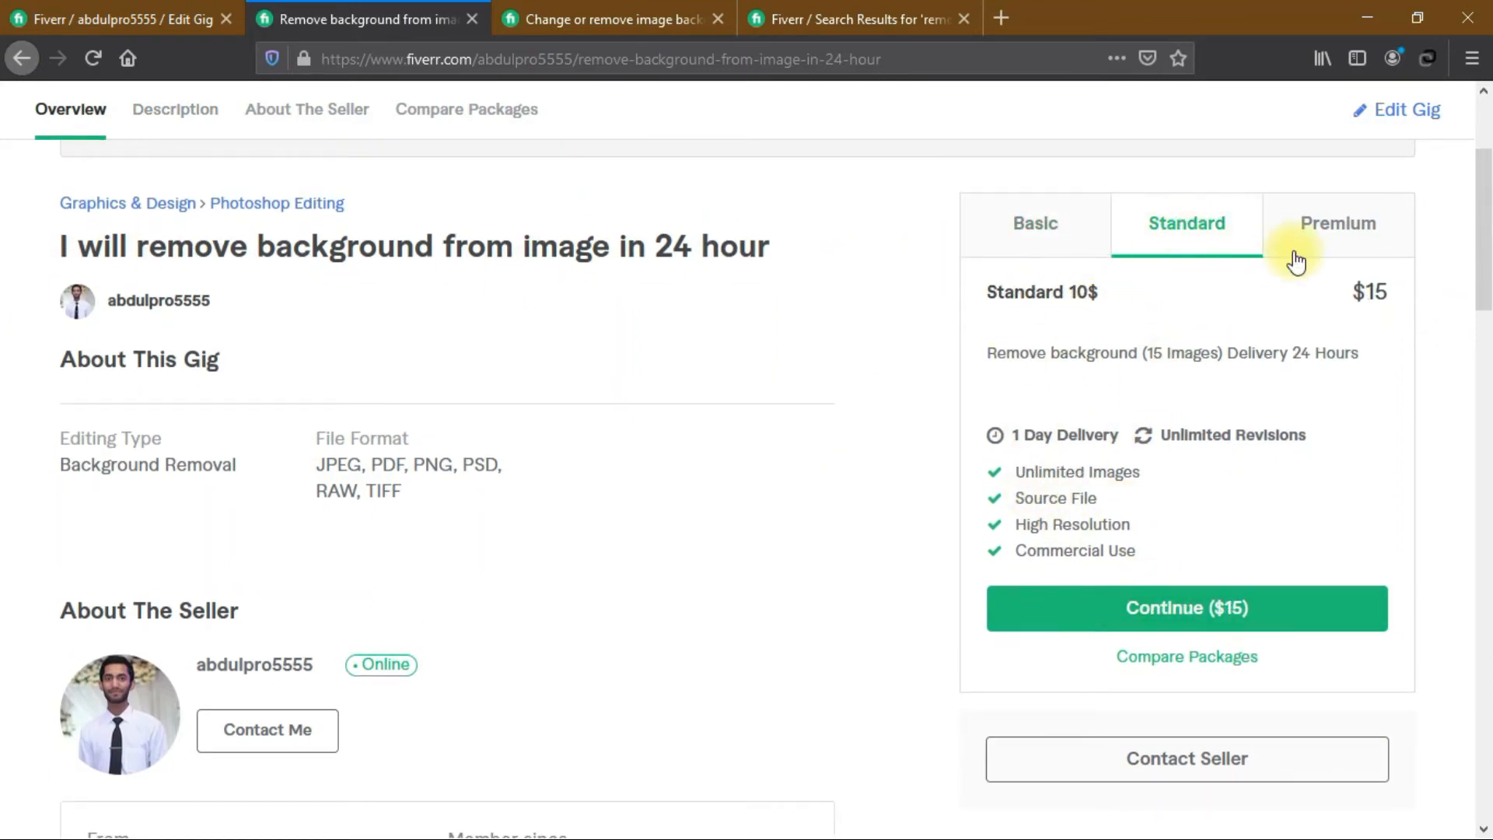
left_click(1341, 237)
scroll(706, 605, "down", 5)
scroll(706, 605, "up", 8)
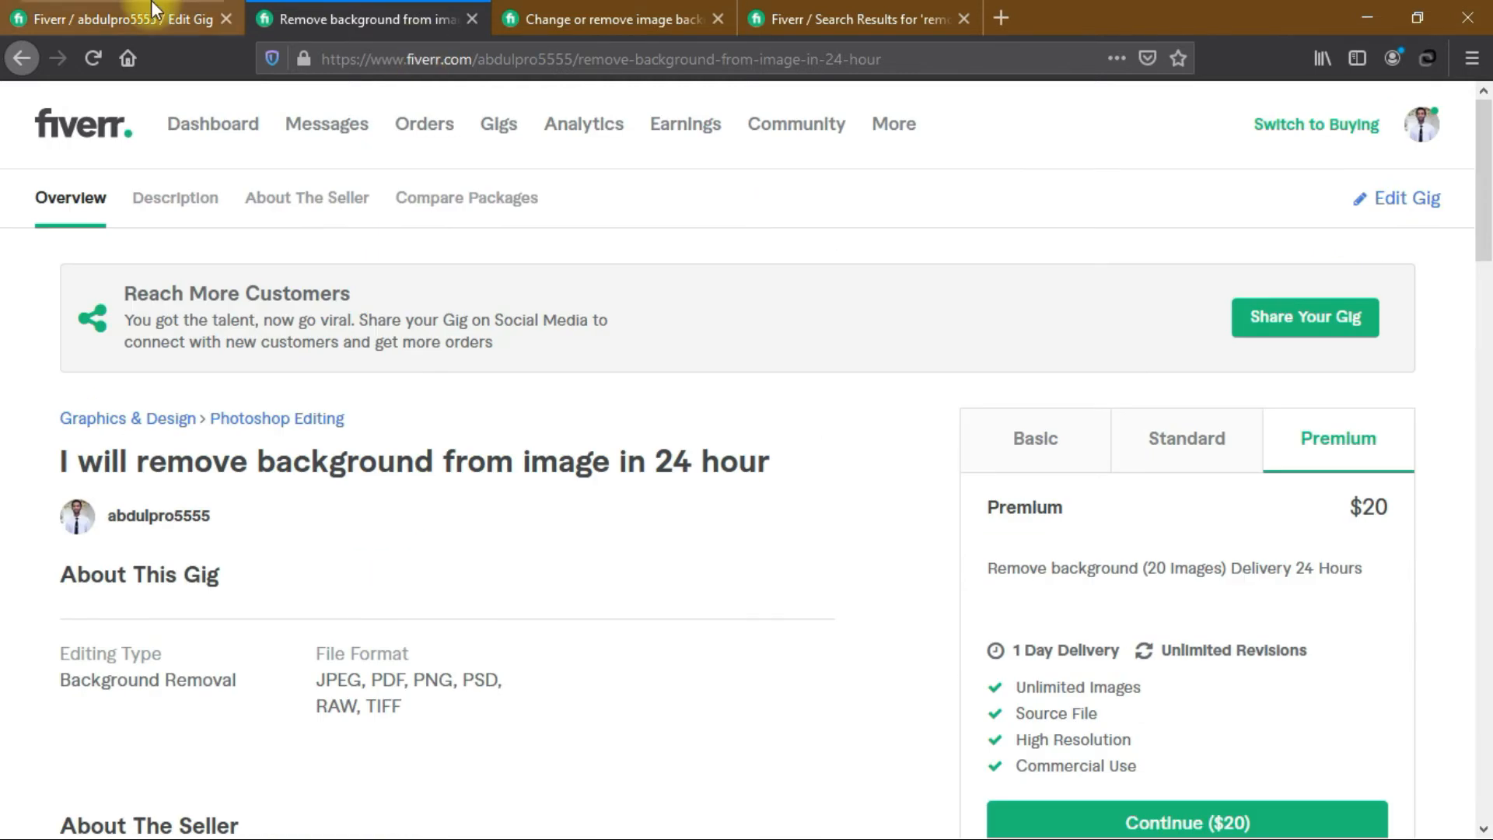
left_click(154, 9)
- Close the gig's preview tab, read the competitor's About This Gig text, and return to the editor
scroll(476, 354, "down", 2)
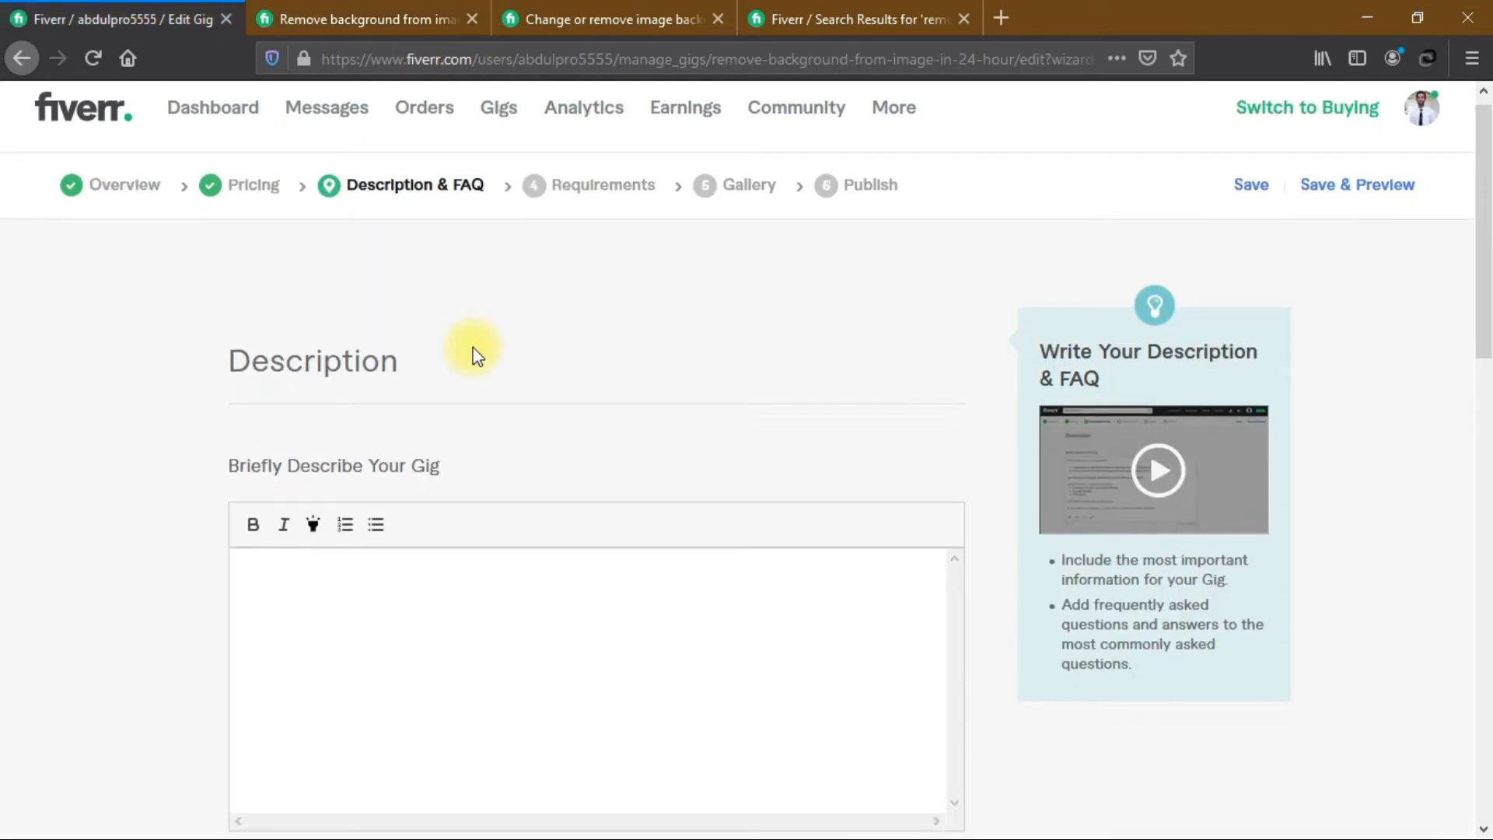
scroll(474, 354, "down", 2)
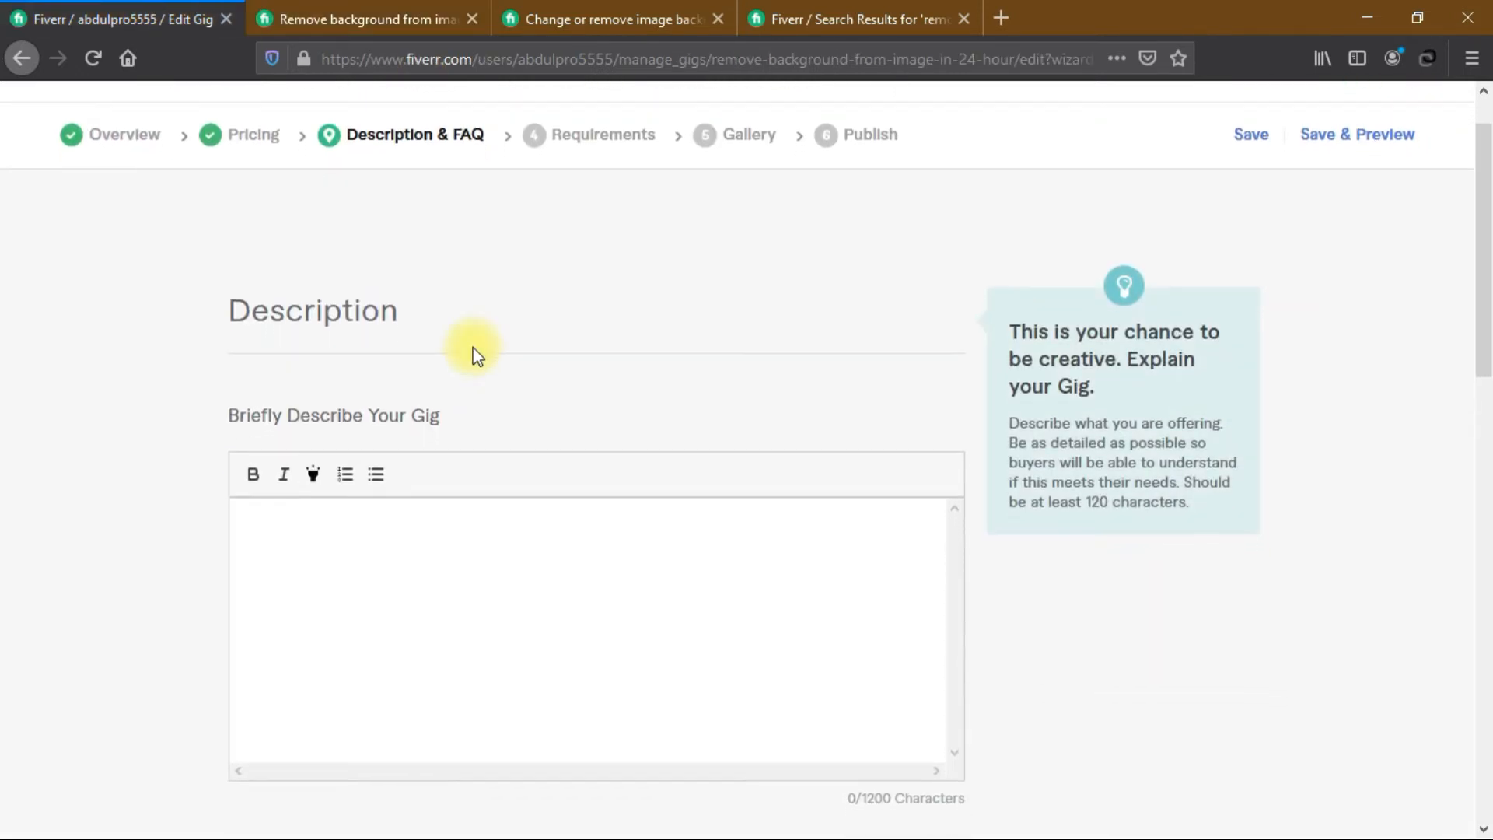
left_click(463, 12)
left_click(554, 1)
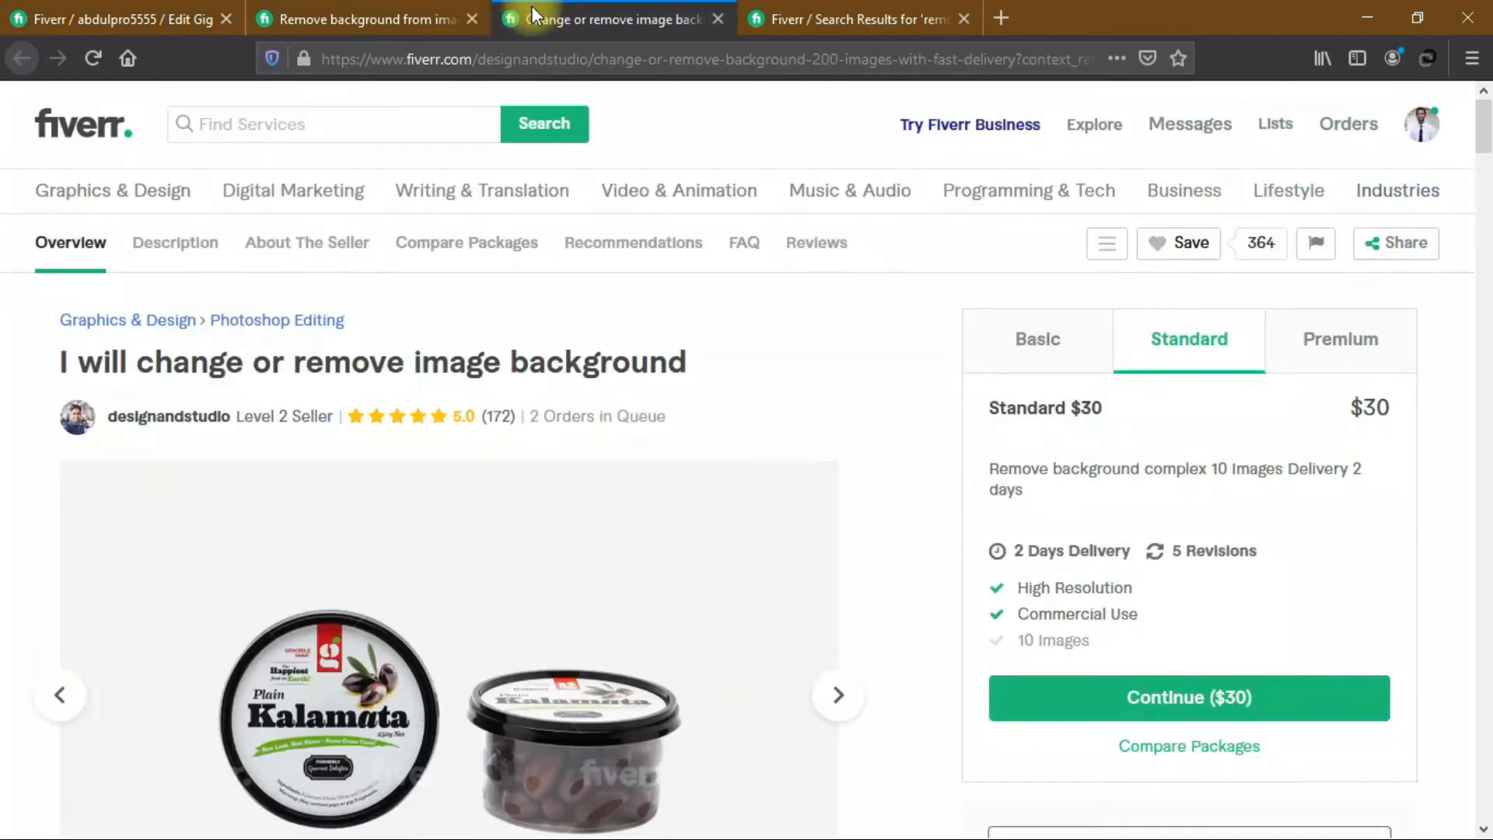
left_click(472, 17)
scroll(530, 476, "down", 2)
scroll(530, 476, "down", 8)
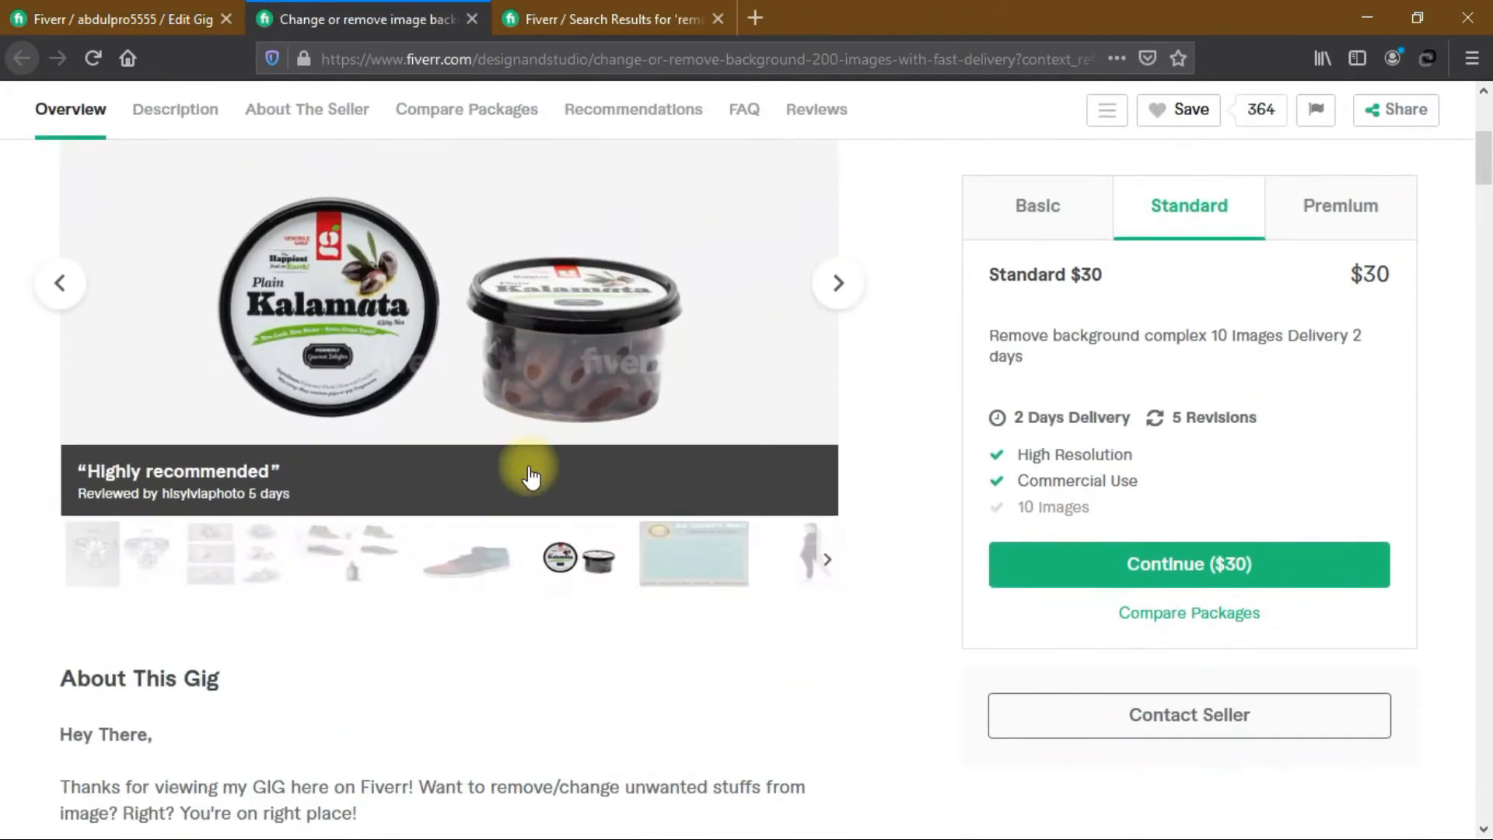
scroll(381, 521, "down", 1)
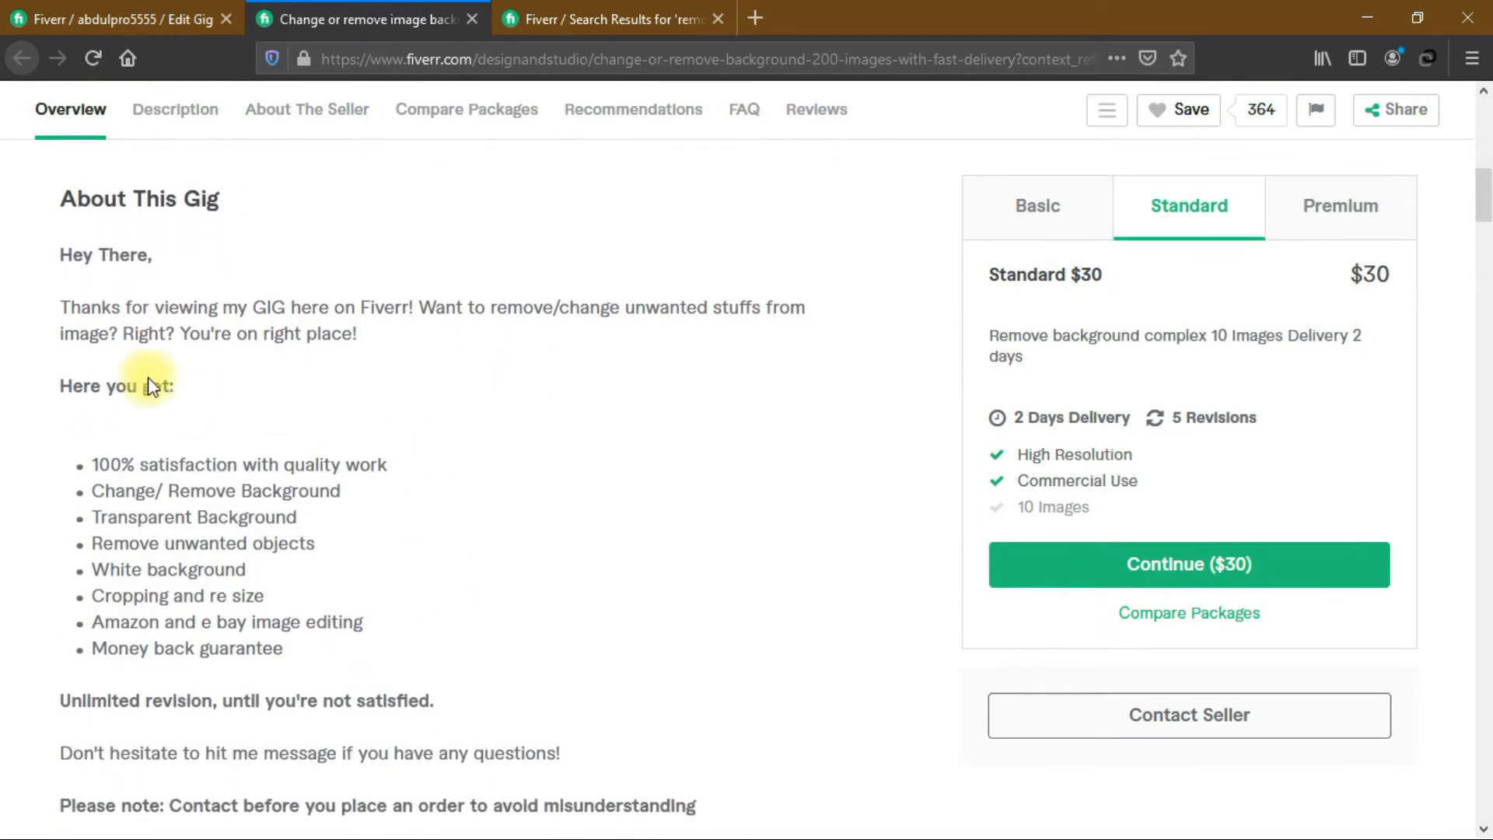
scroll(451, 504, "down", 1)
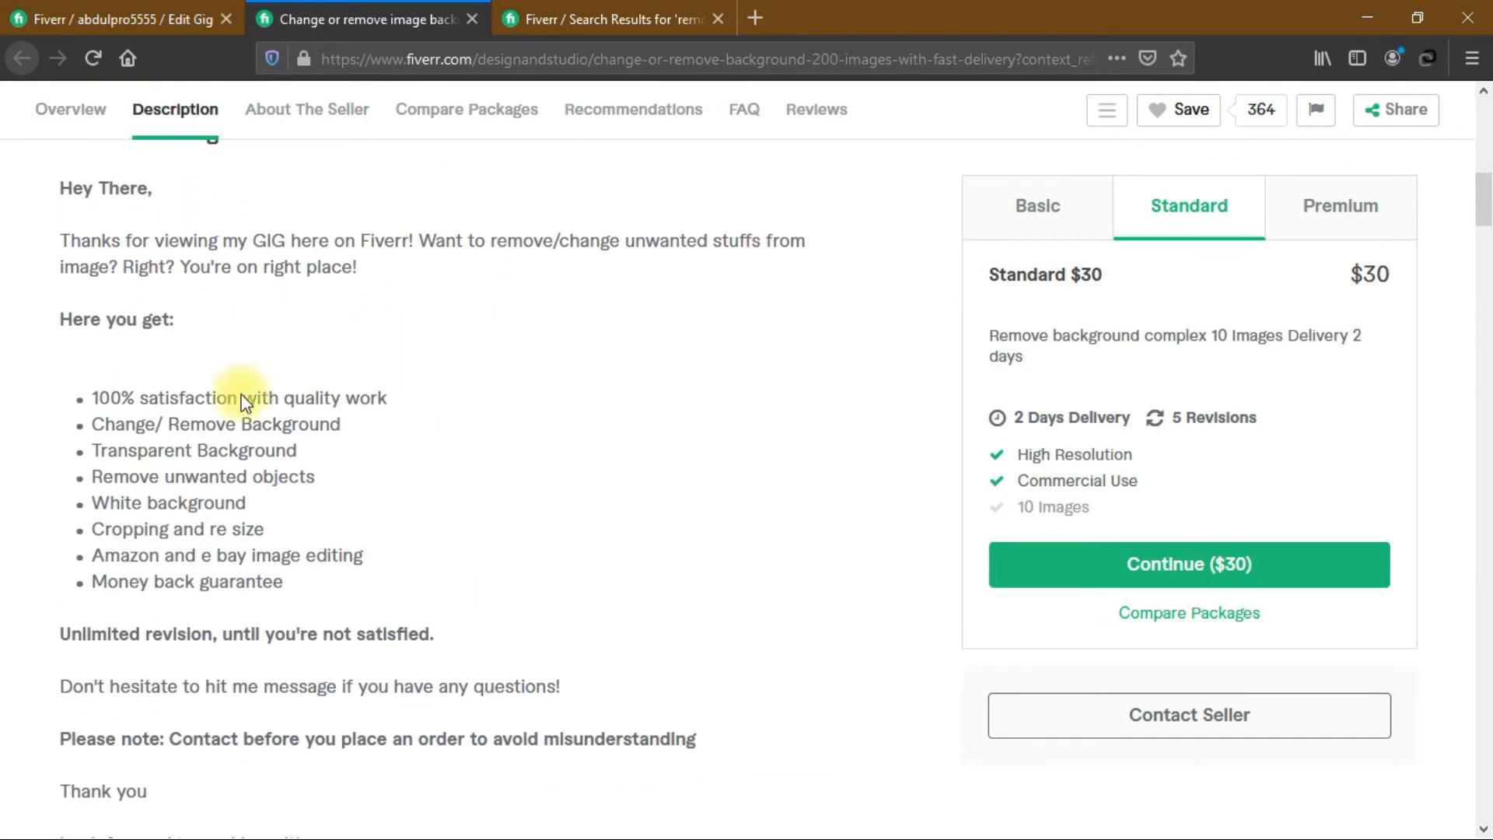
scroll(367, 707, "down", 4)
scroll(366, 708, "up", 4)
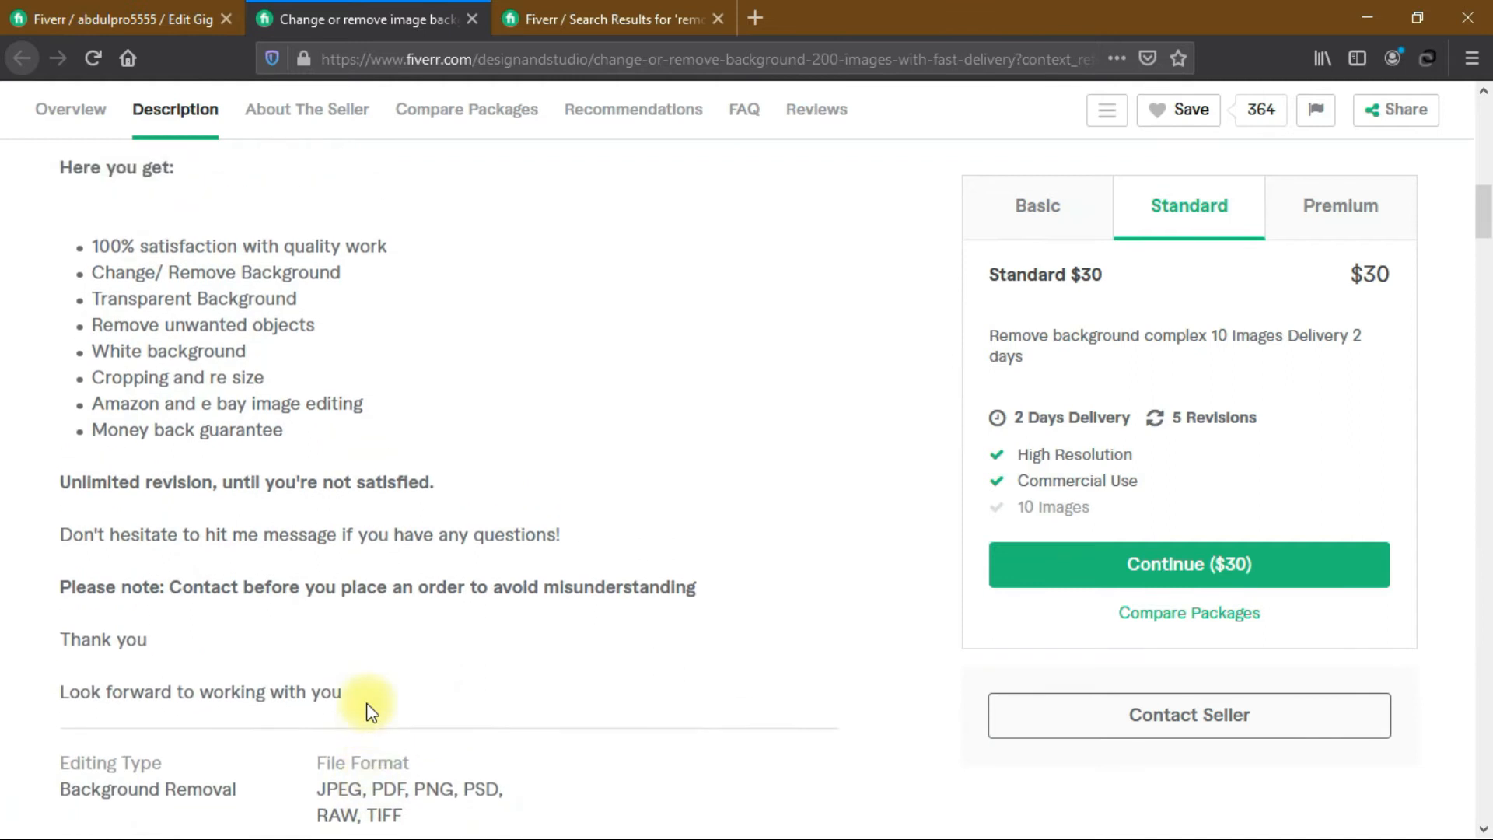
scroll(366, 704, "up", 1)
left_click(126, 16)
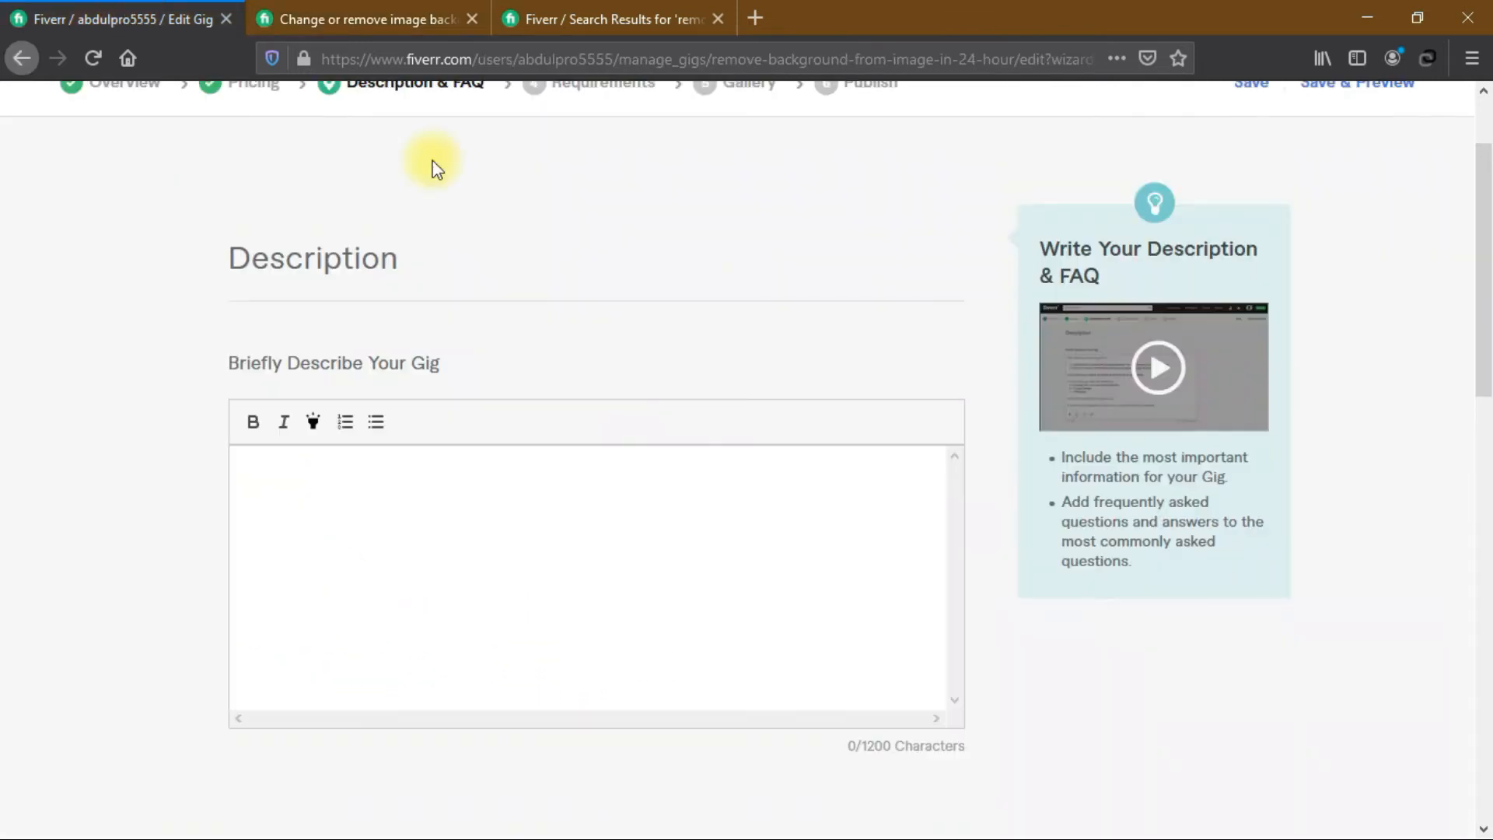
- Paste the prepared 533-character gig description
key("ctrl+v")
scroll(720, 324, "down", 3)
scroll(459, 434, "down", 2)
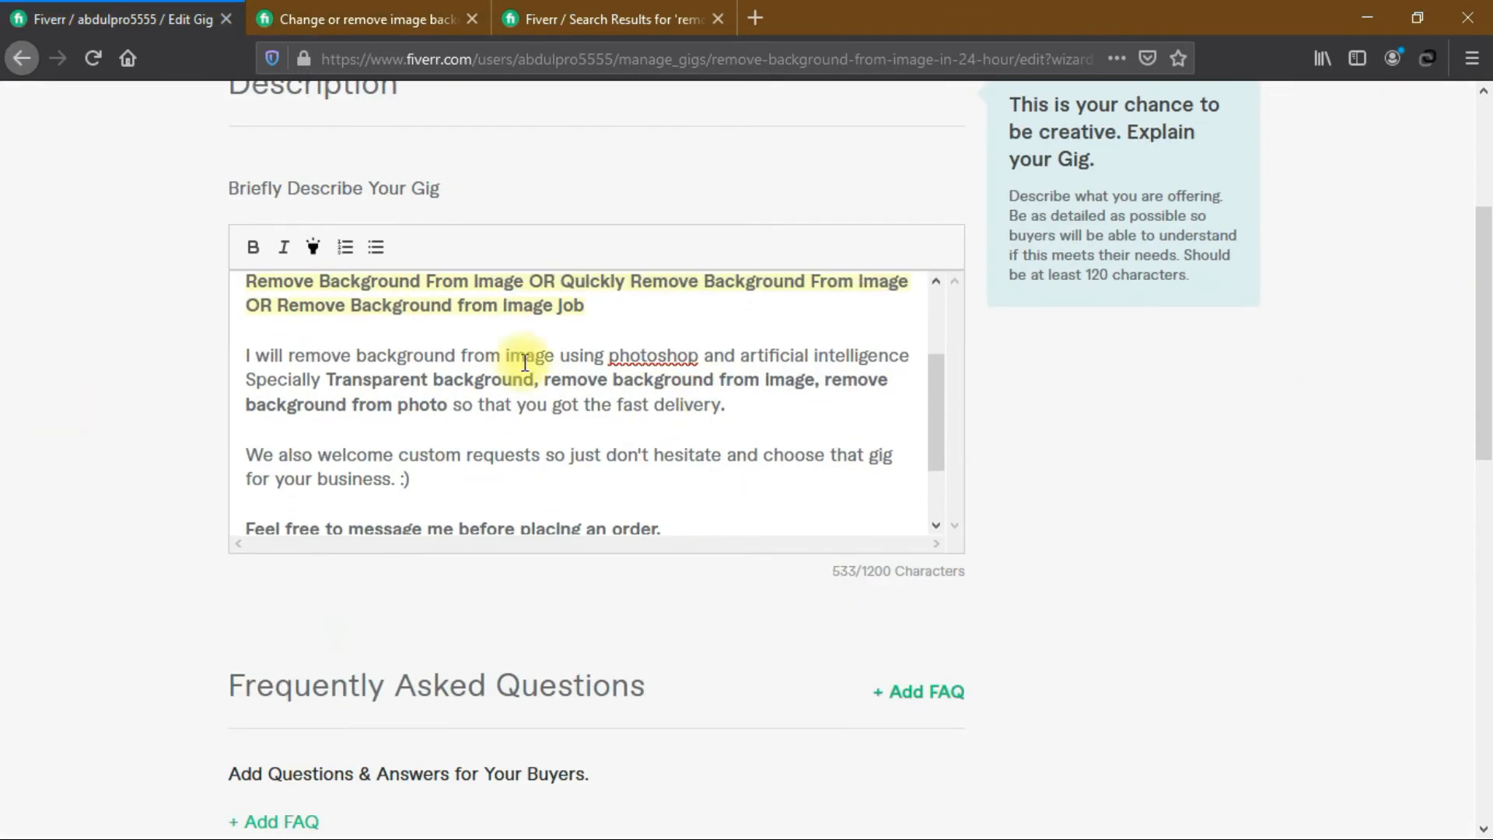
scroll(460, 433, "down", 2)
scroll(626, 673, "down", 4)
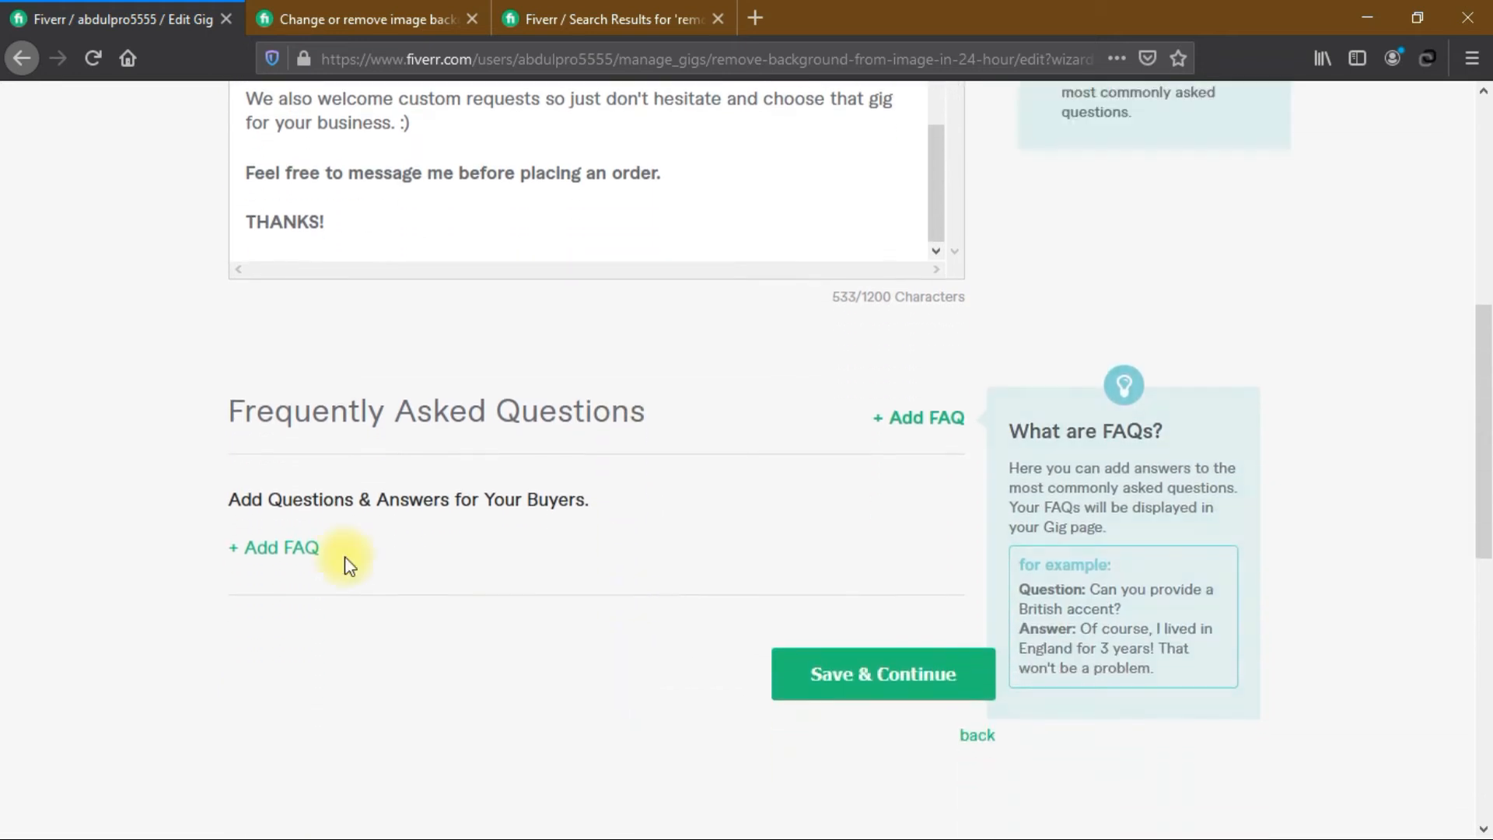
- Add a FAQ with the competitor's transparent background question, answered 'Yes'
left_click(282, 550)
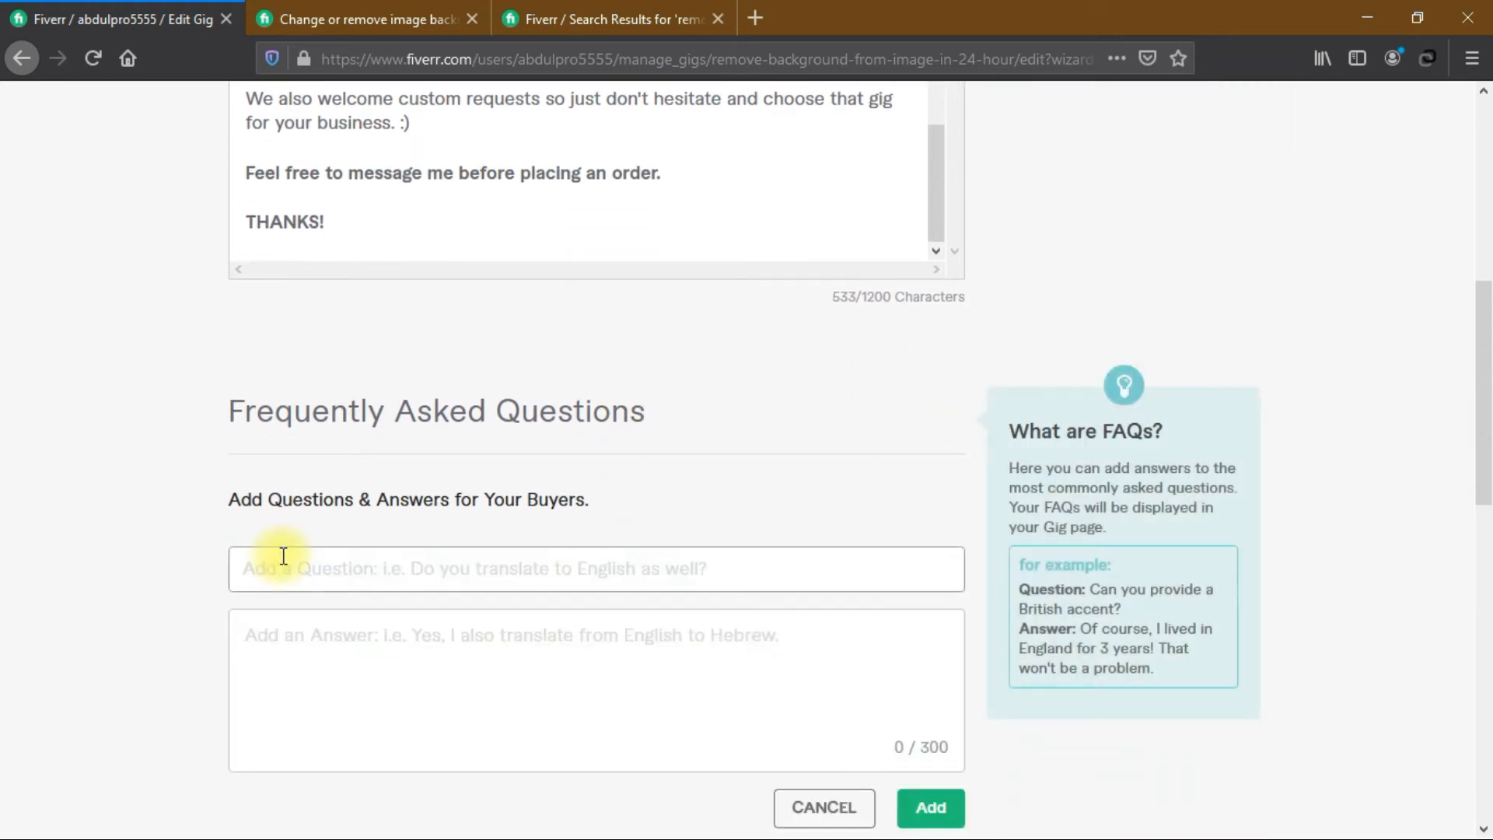
left_click(348, 10)
scroll(535, 438, "down", 15)
left_click_drag(382, 324, 114, 317)
key("ctrl+c")
left_click(117, 18)
left_click(367, 568)
key("ctrl+v")
left_click(359, 691)
type("Yes")
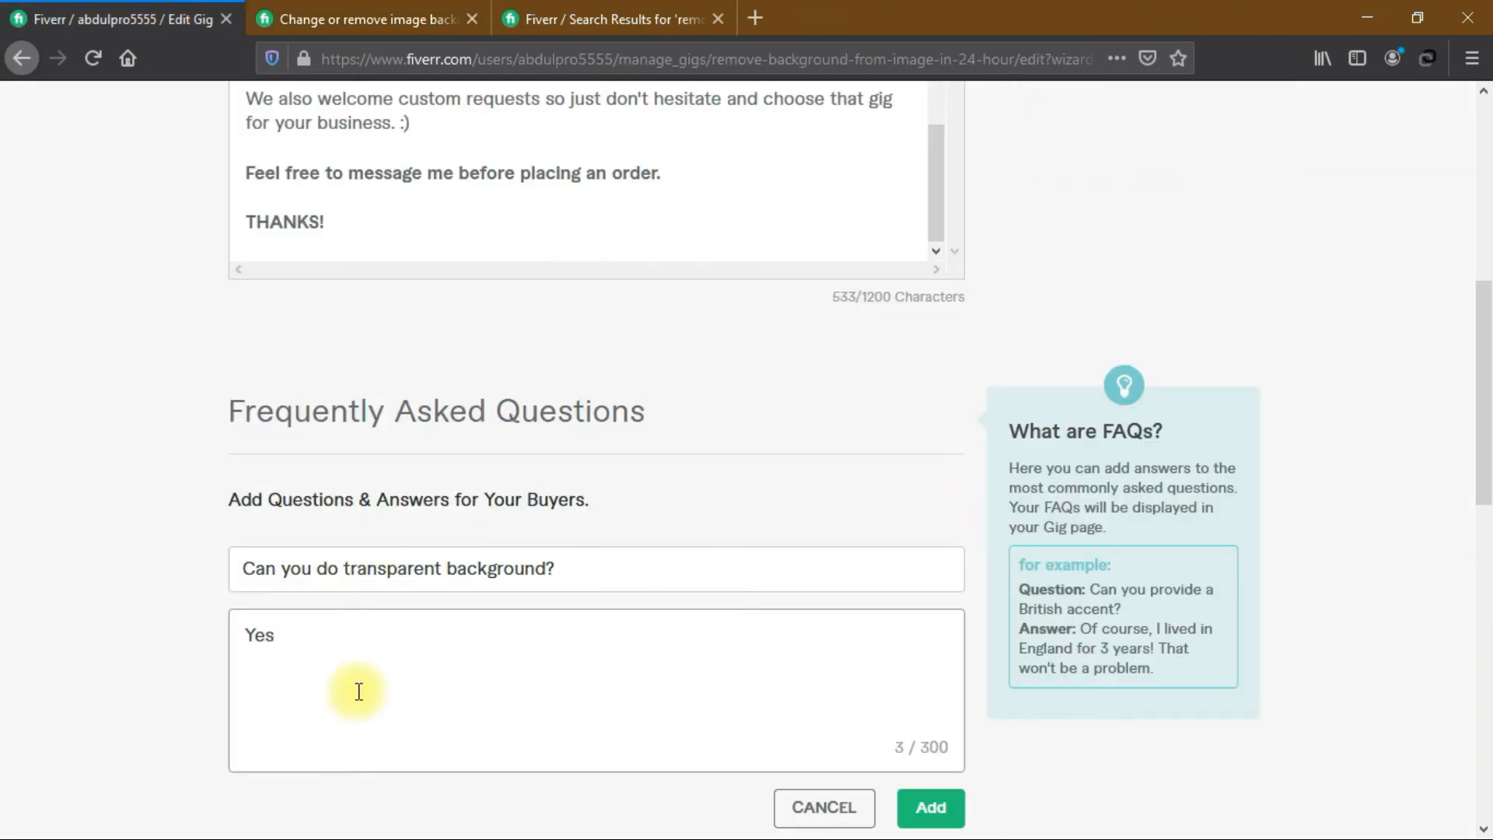
left_click(950, 811)
- Copy the competitor's Jewelry photos question into a new FAQ entry
scroll(635, 637, "down", 1)
left_click(358, 17)
left_click(329, 443)
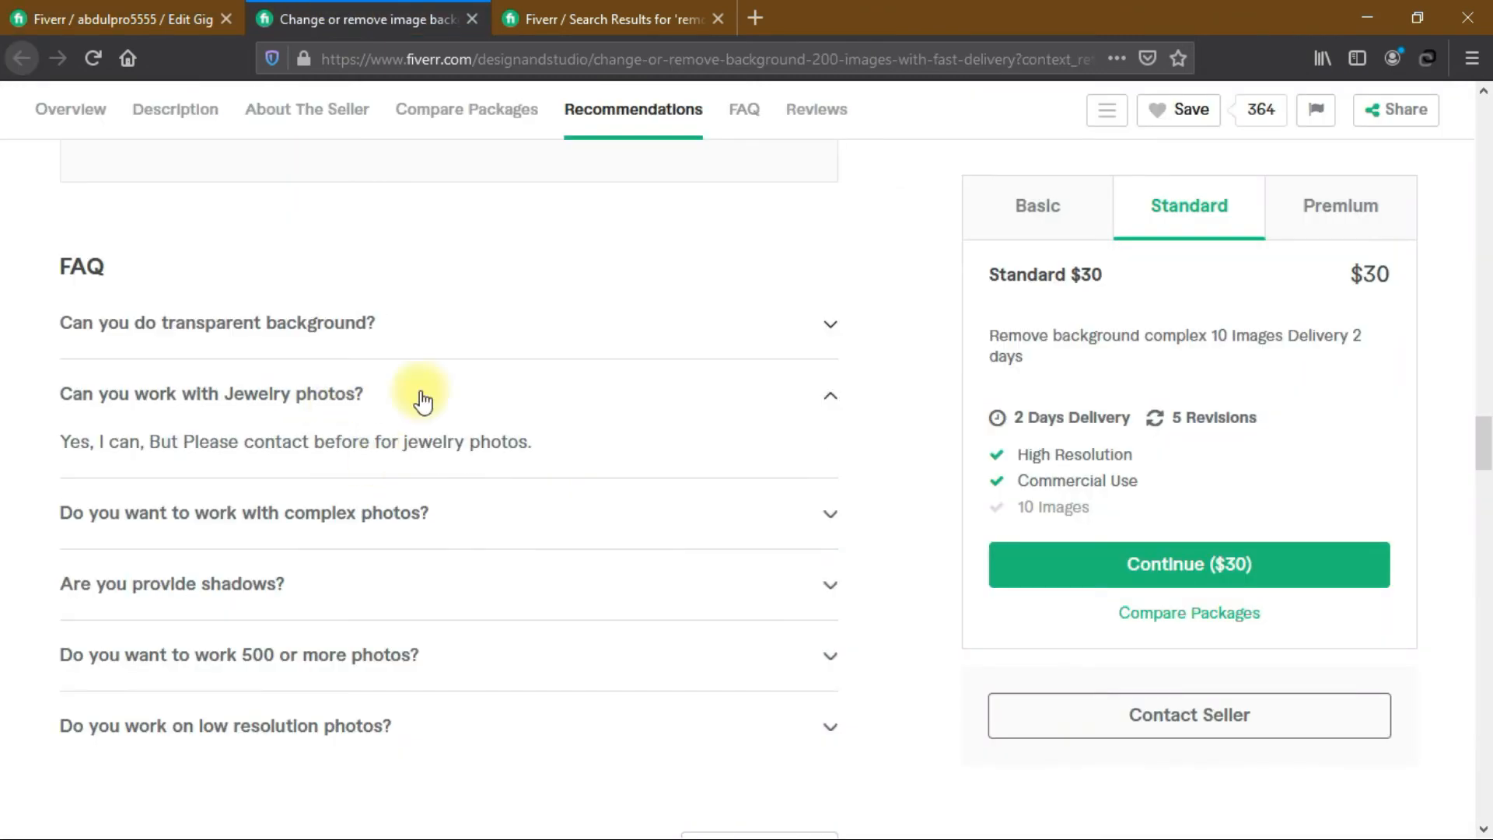
left_click_drag(370, 395, 59, 394)
key("ctrl+c")
left_click(116, 19)
left_click(919, 343)
key("ctrl+v")
- Paste and edit the competitor's jewelry answer, then add the Jewelry photos FAQ
left_click(420, 17)
left_click_drag(532, 440, 59, 440)
left_click(100, 11)
left_click(498, 586)
key("ctrl+v")
left_click_drag(724, 567, 334, 571)
type("Fe")
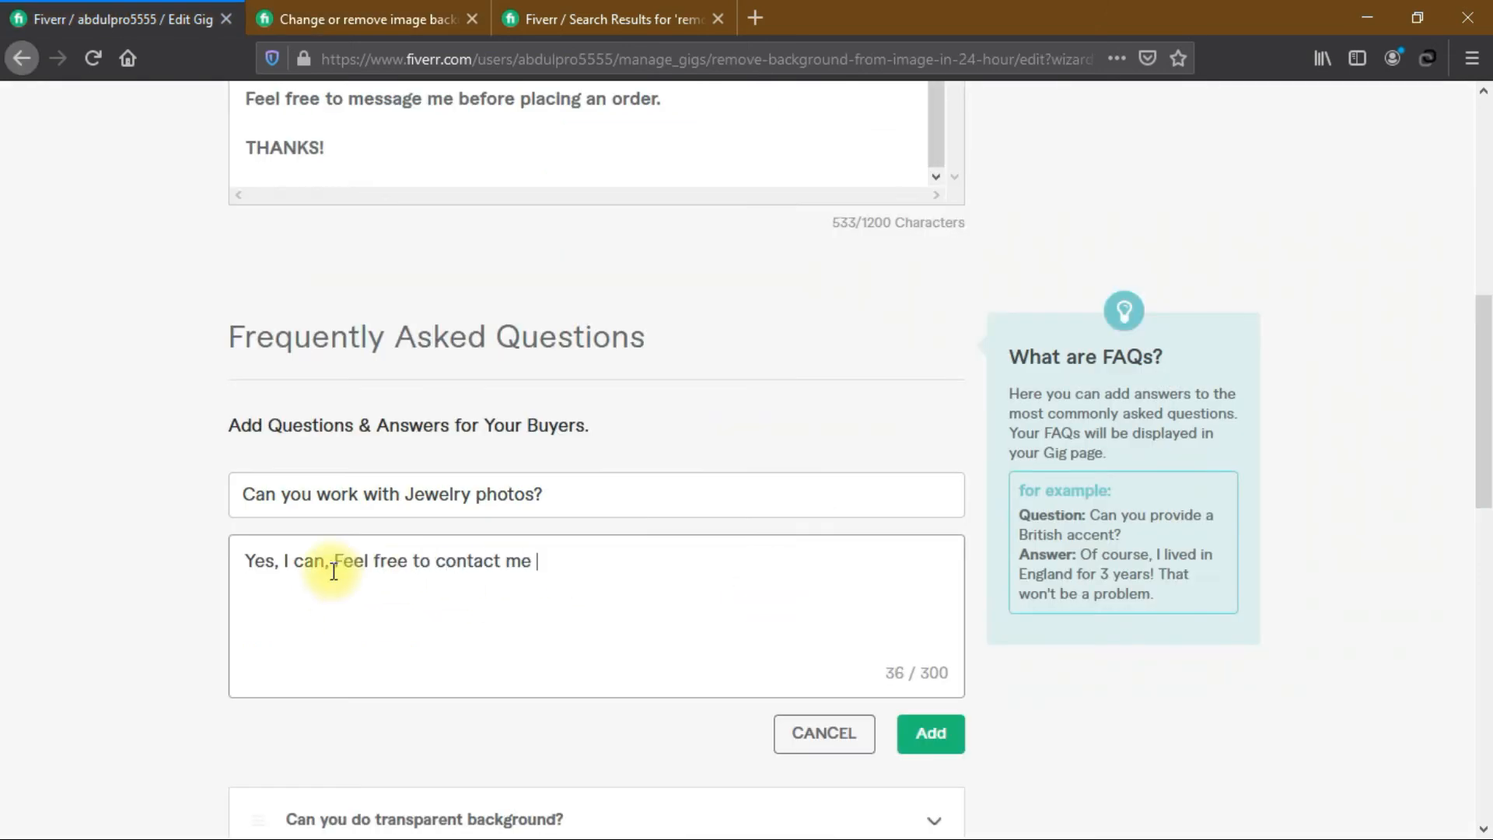
left_click(931, 734)
- Start a third FAQ asking how to start working together
scroll(940, 466, "down", 1)
left_click(946, 267)
type("DO")
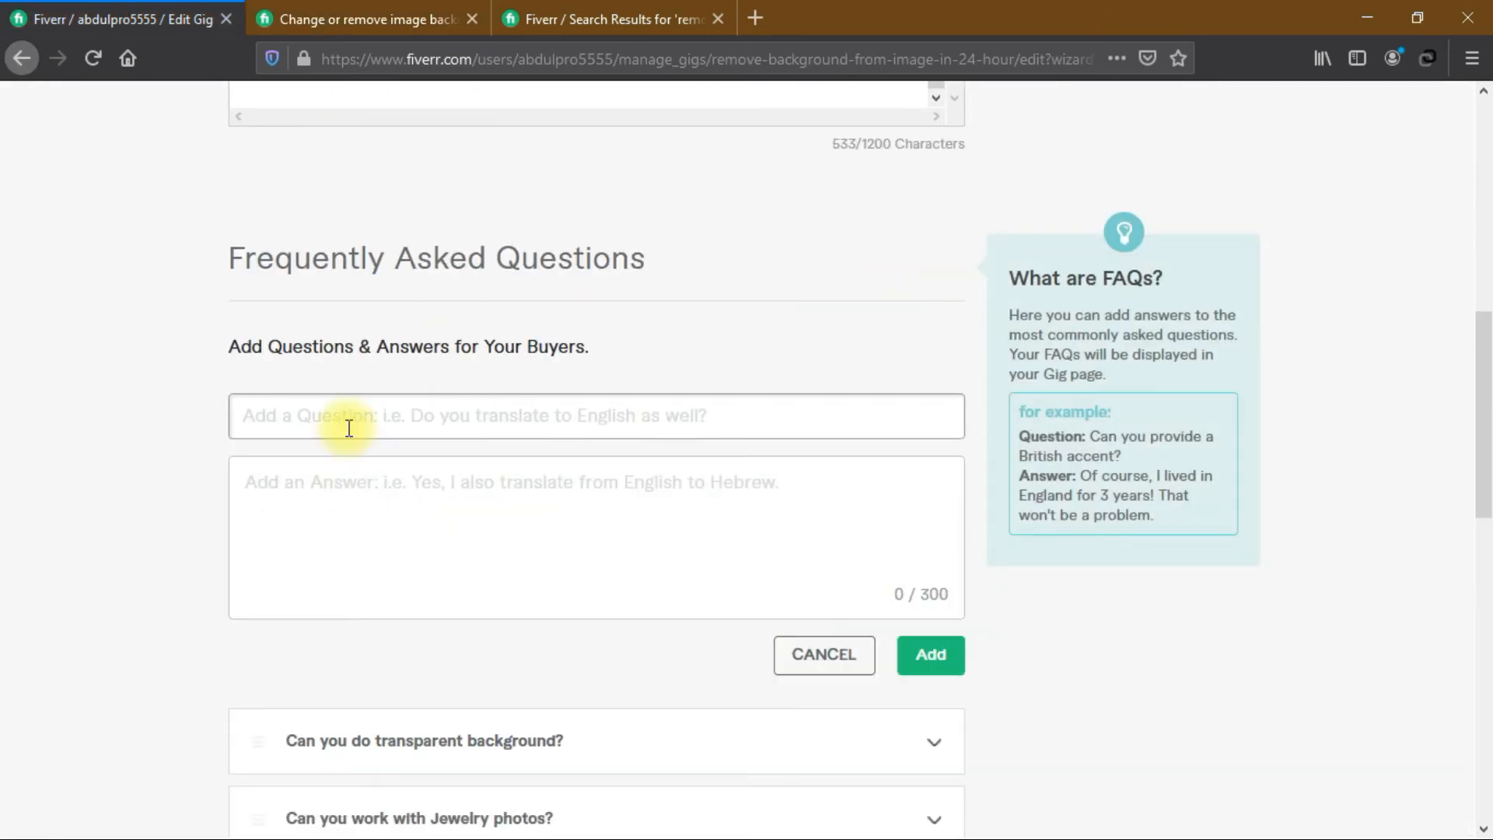
key("ctrl+v")
left_click(632, 518)
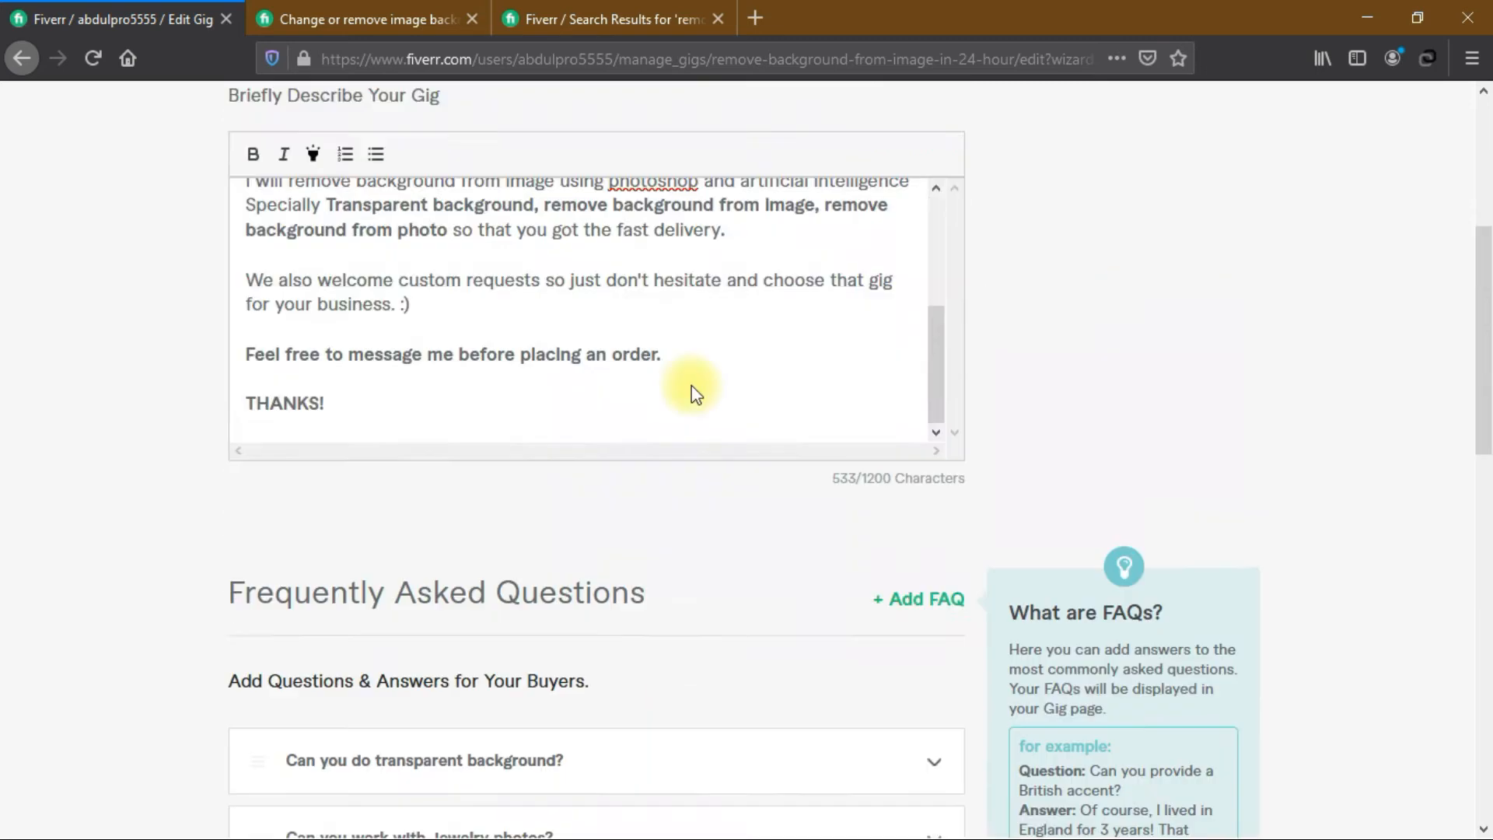
scroll(694, 394, "up", 5)
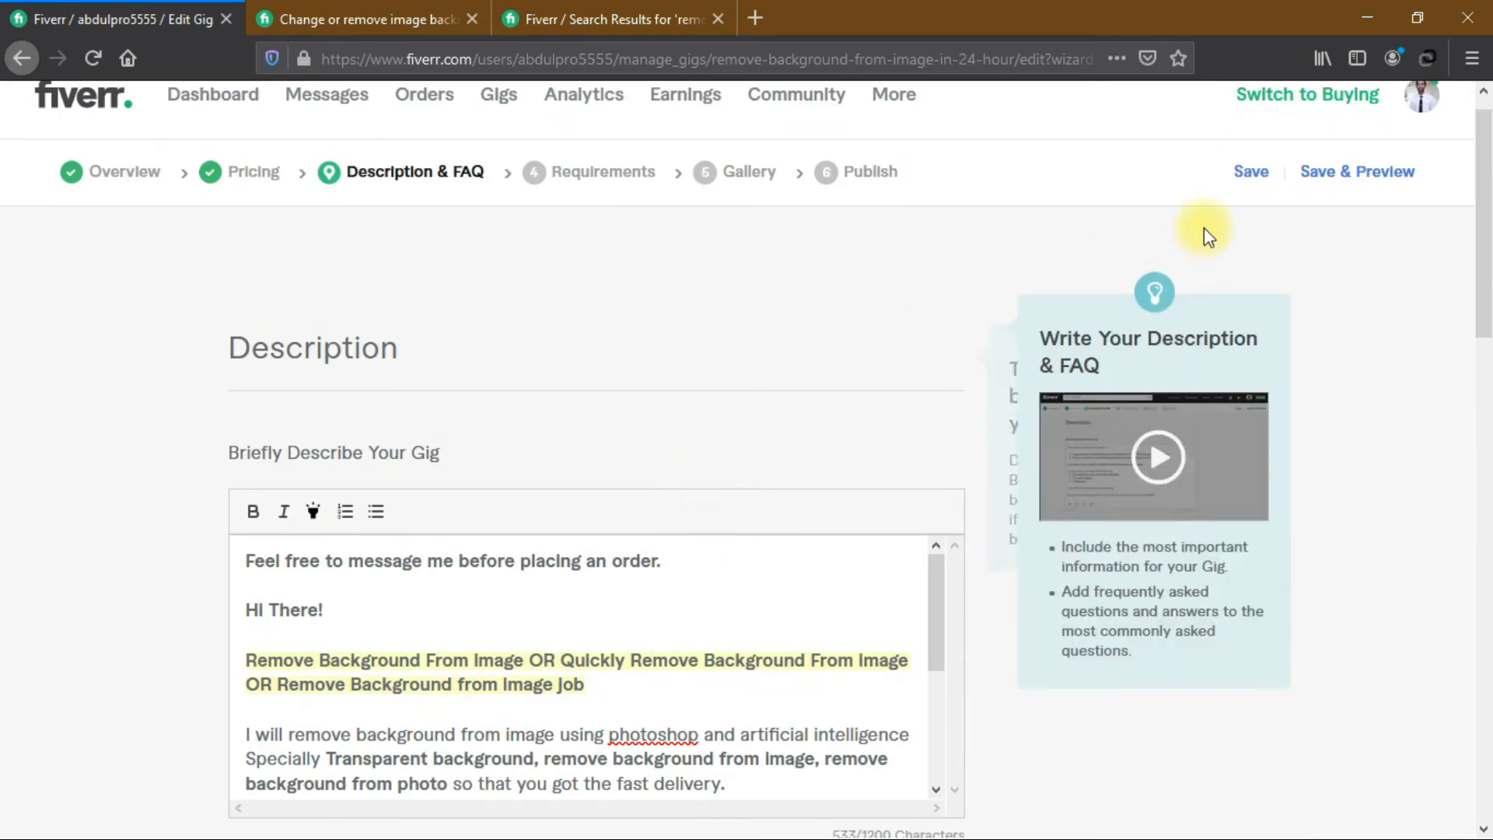
- Save the Description & FAQ step and open the public gig page
left_click(1353, 175)
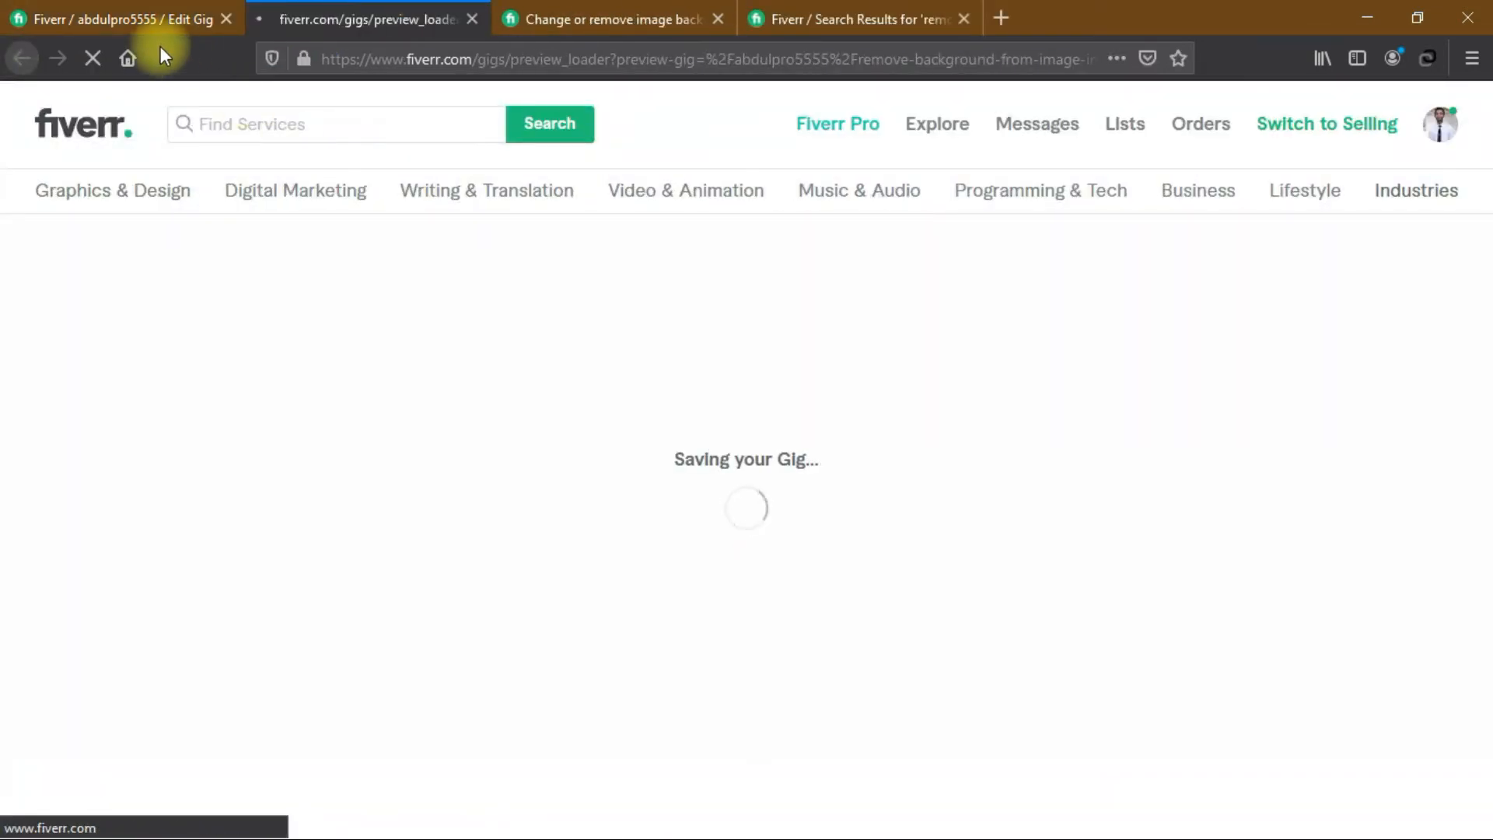
left_click(156, 20)
left_click(417, 16)
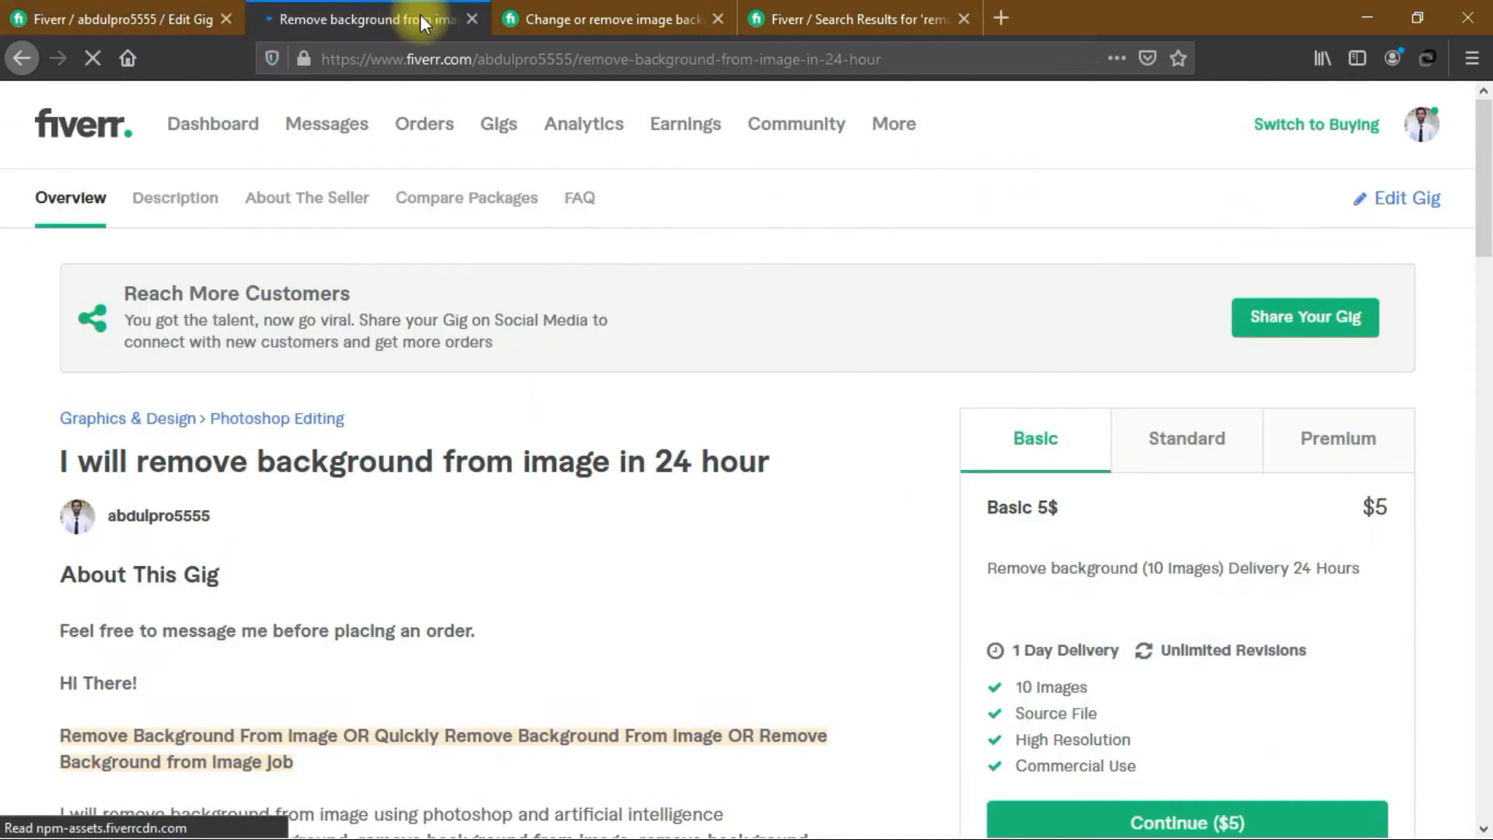
- Review the page's Description, FAQ, Compare Packages and About The Seller, then return to Requirements
scroll(643, 550, "down", 4)
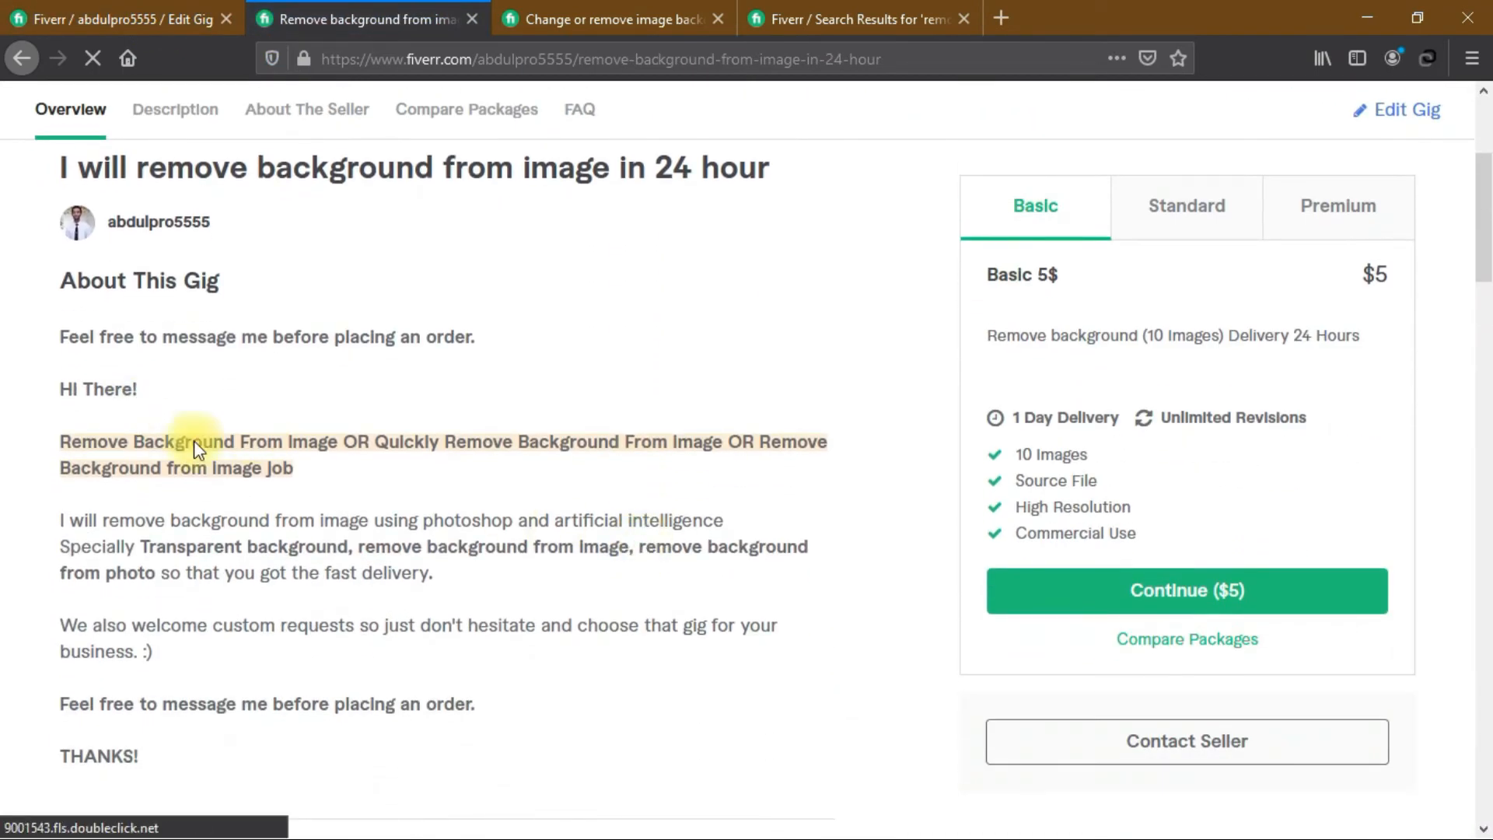
scroll(324, 544, "down", 1)
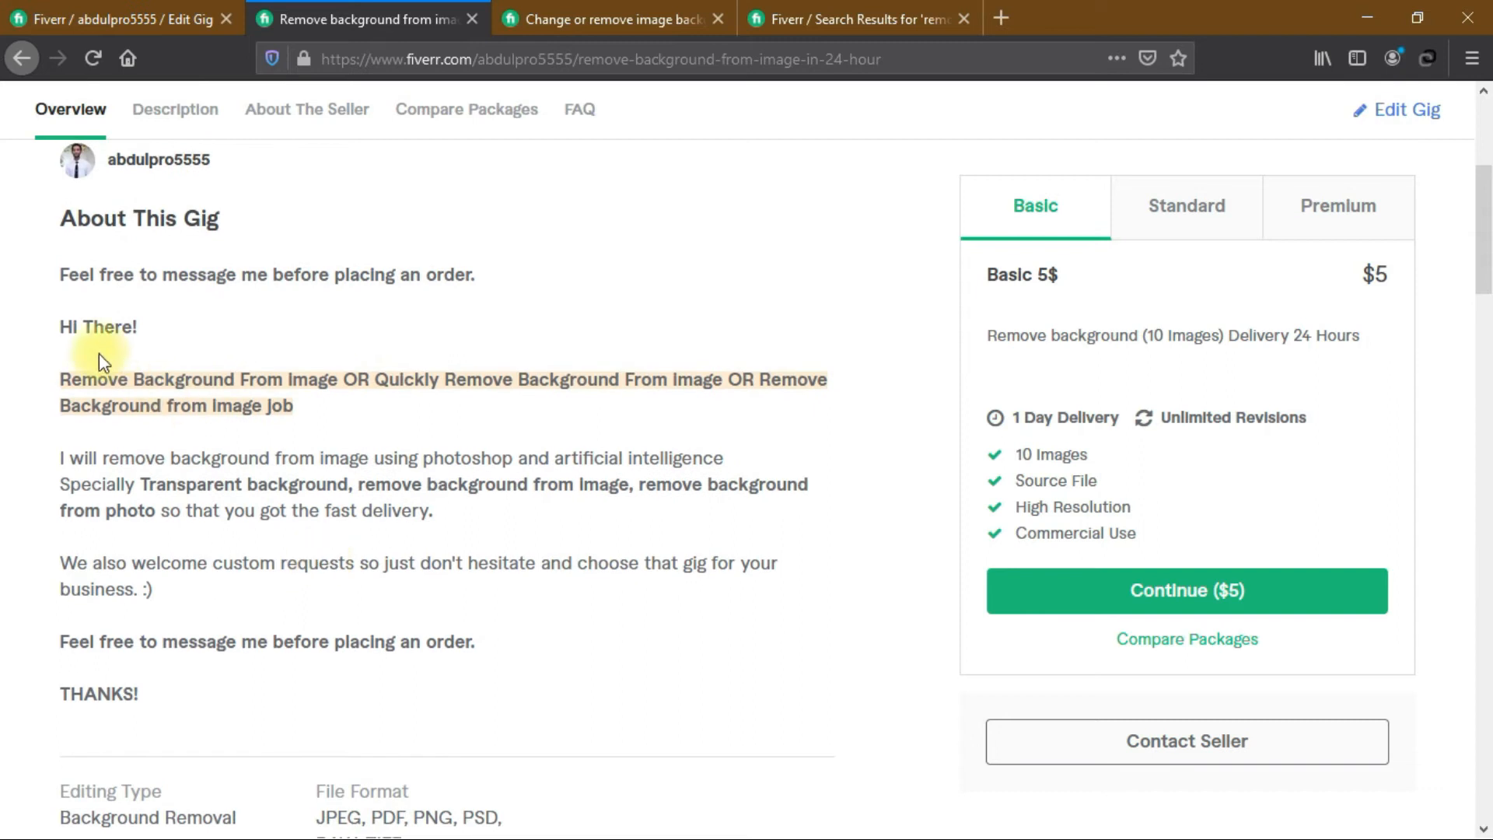
scroll(314, 458, "down", 1)
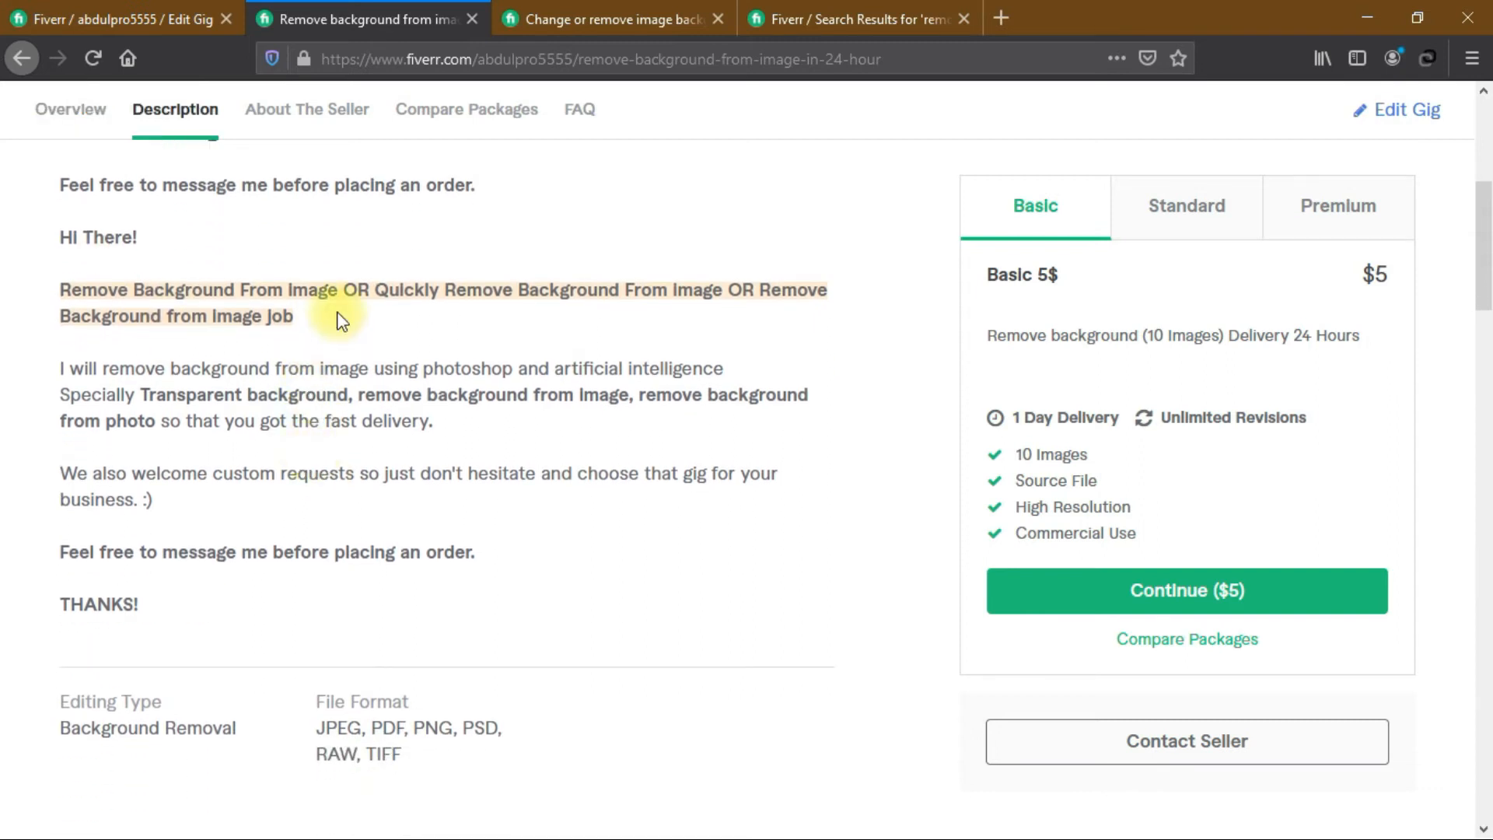
scroll(801, 490, "down", 20)
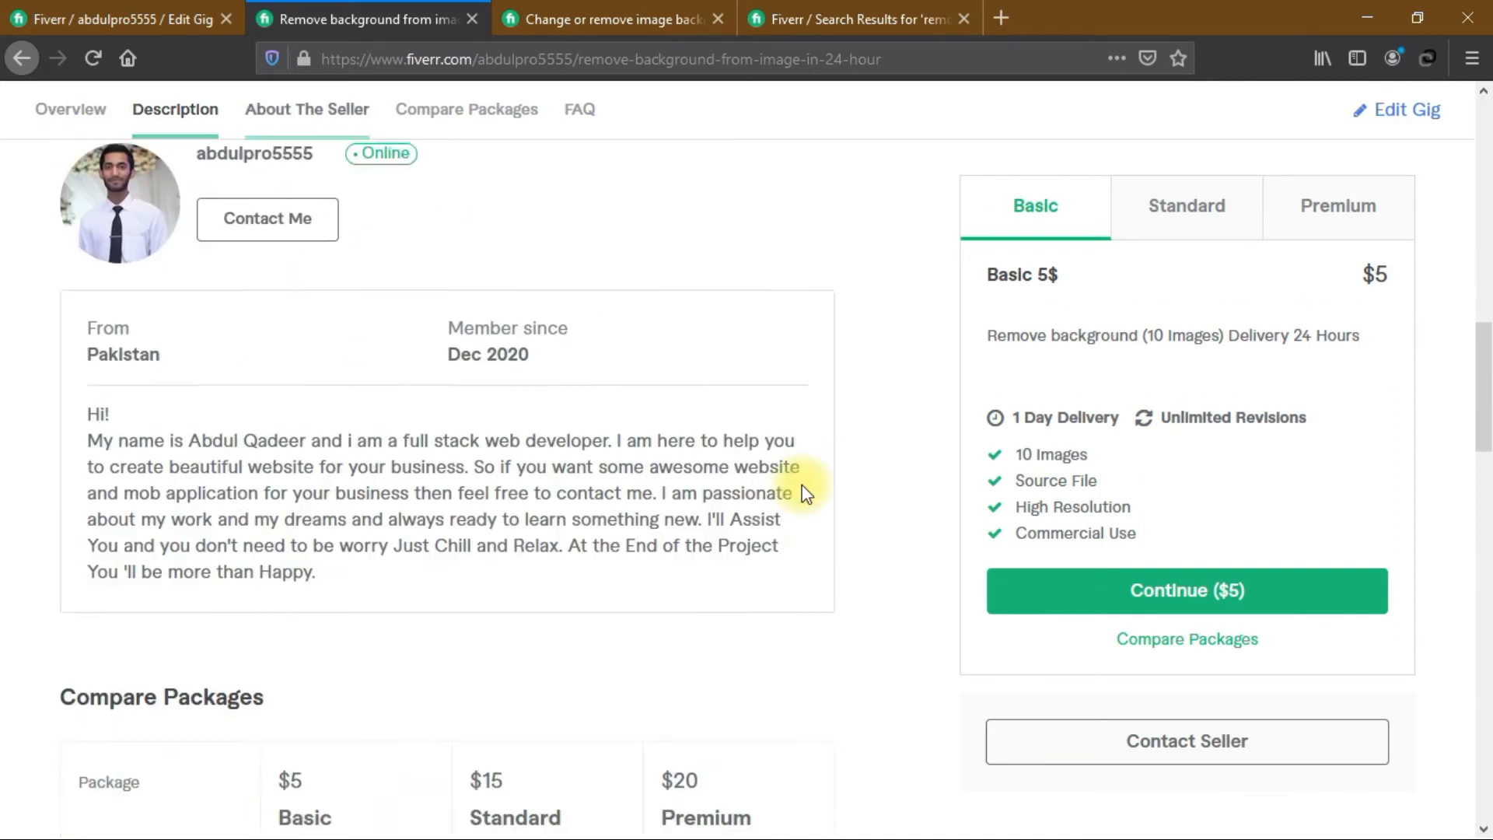
scroll(803, 489, "down", 8)
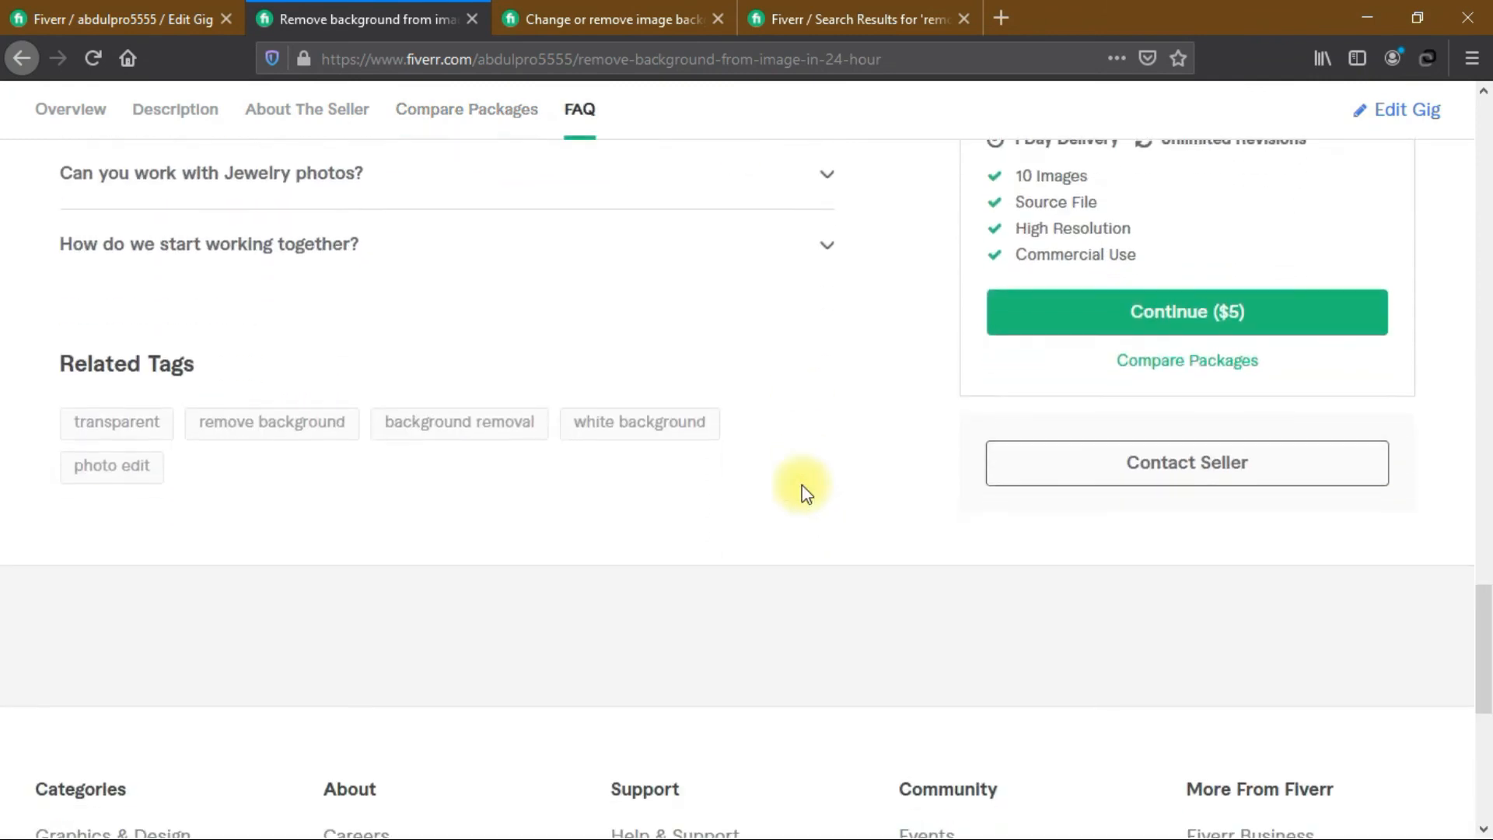
scroll(803, 488, "up", 4)
scroll(803, 488, "up", 15)
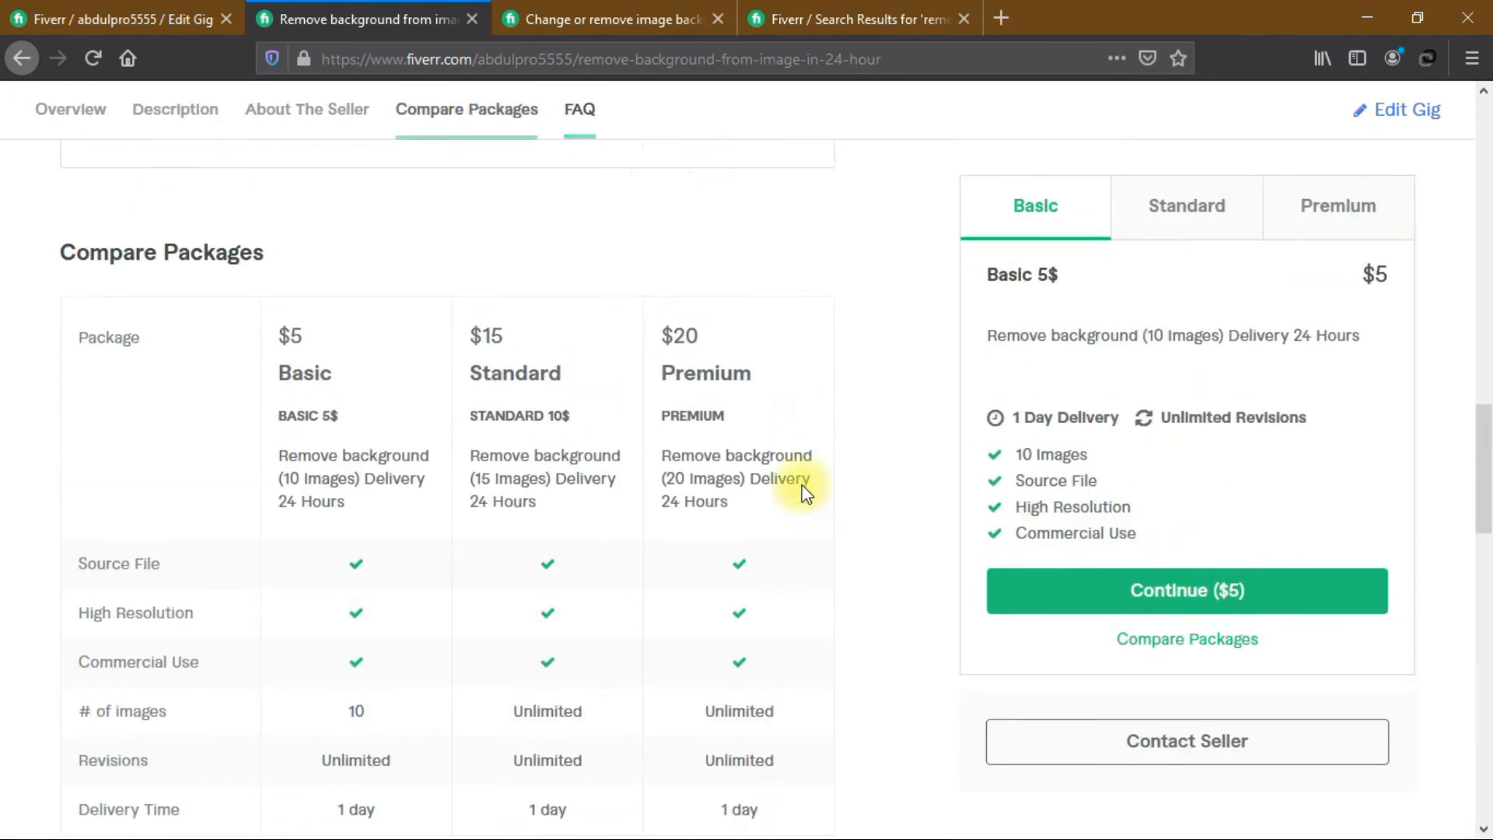
scroll(804, 494, "up", 3)
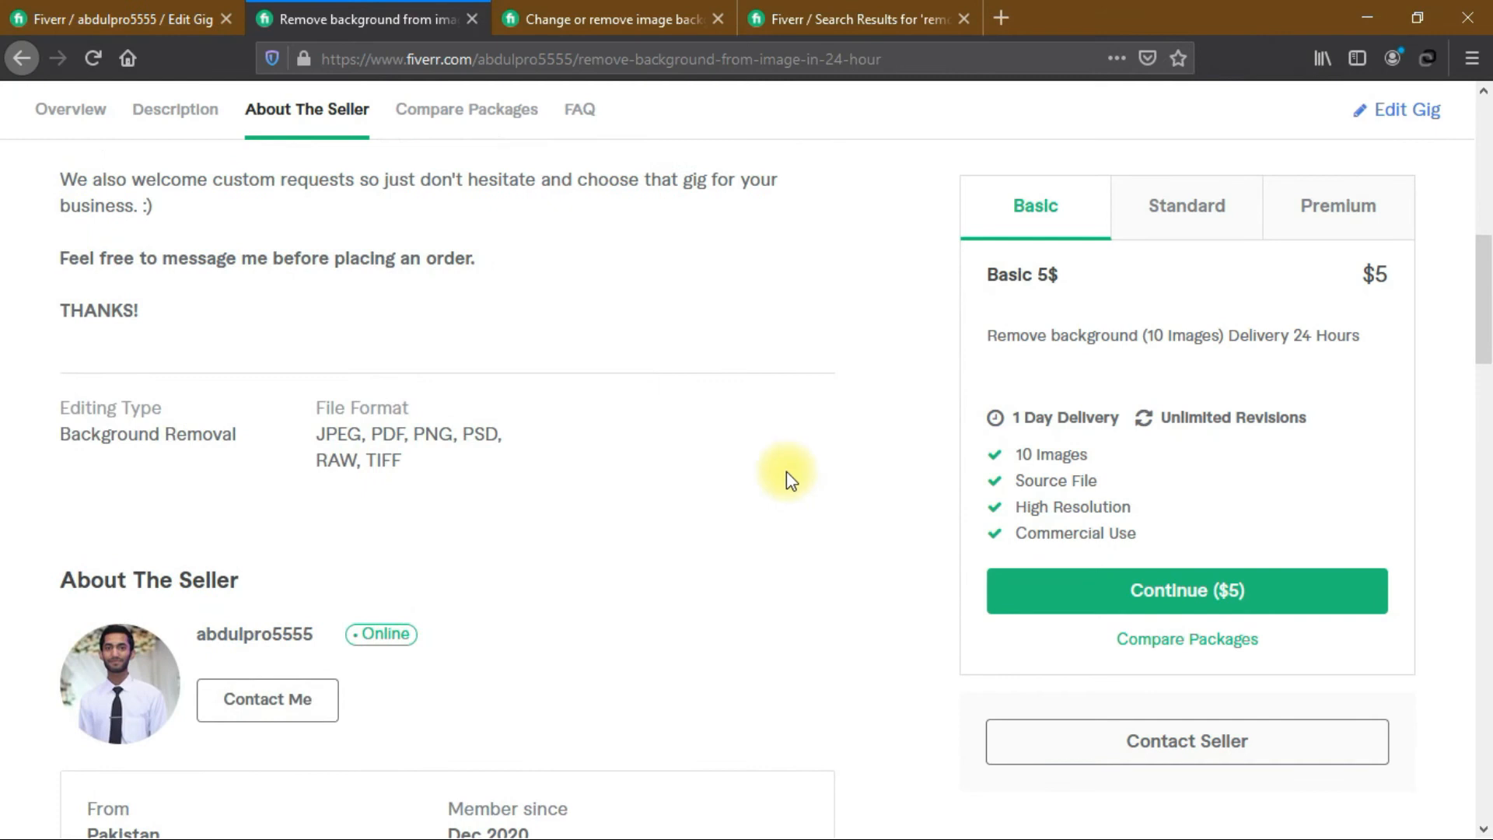
left_click(153, 21)
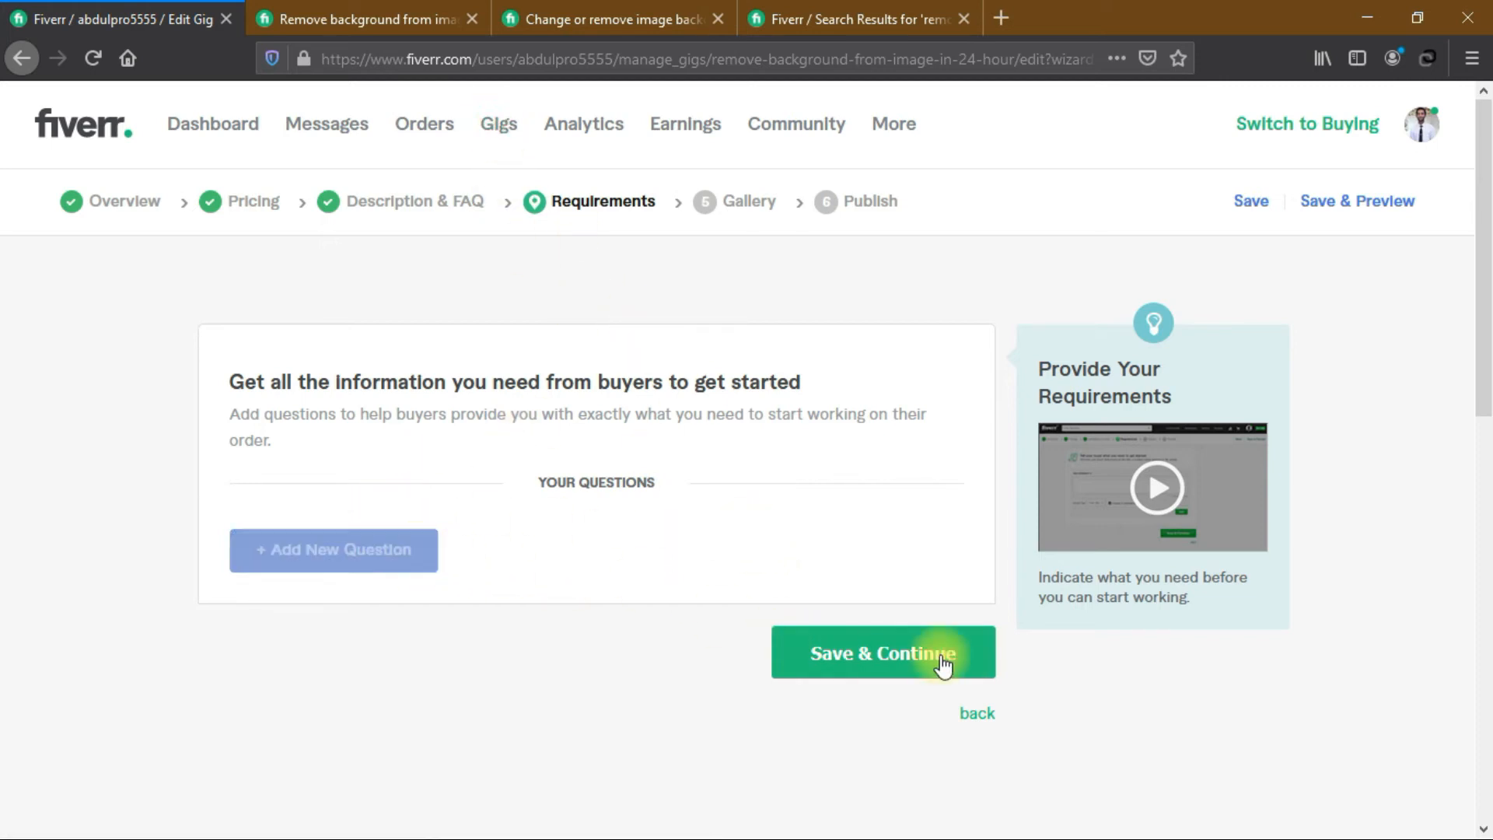
- Add a required free-text question starting 'Just send me your' asking for the pictures, and save the requirements
left_click(349, 554)
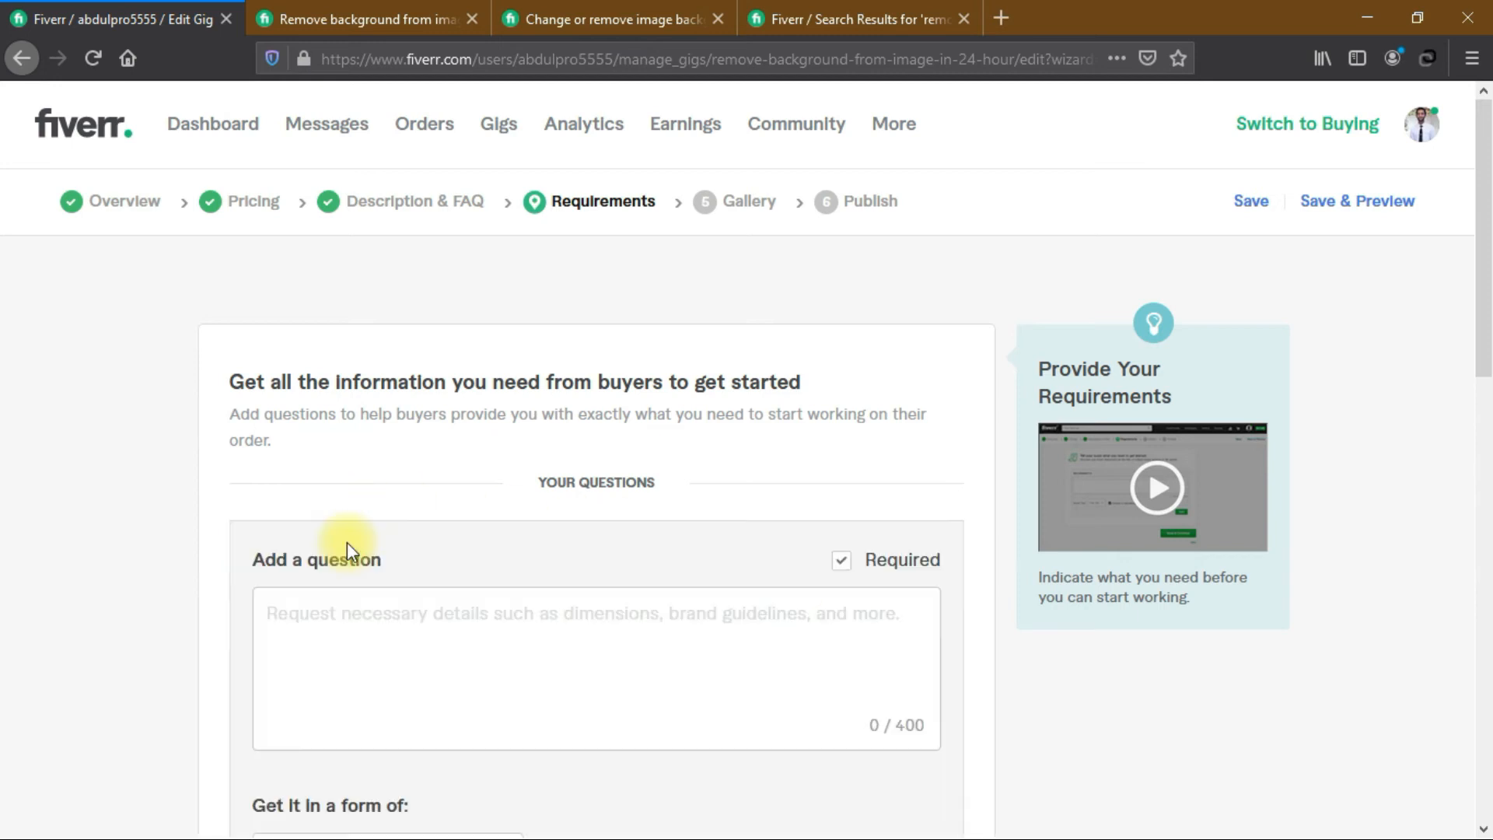
left_click(444, 633)
scroll(444, 635, "down", 3)
type("Just send me your pics which you want to remove the background.")
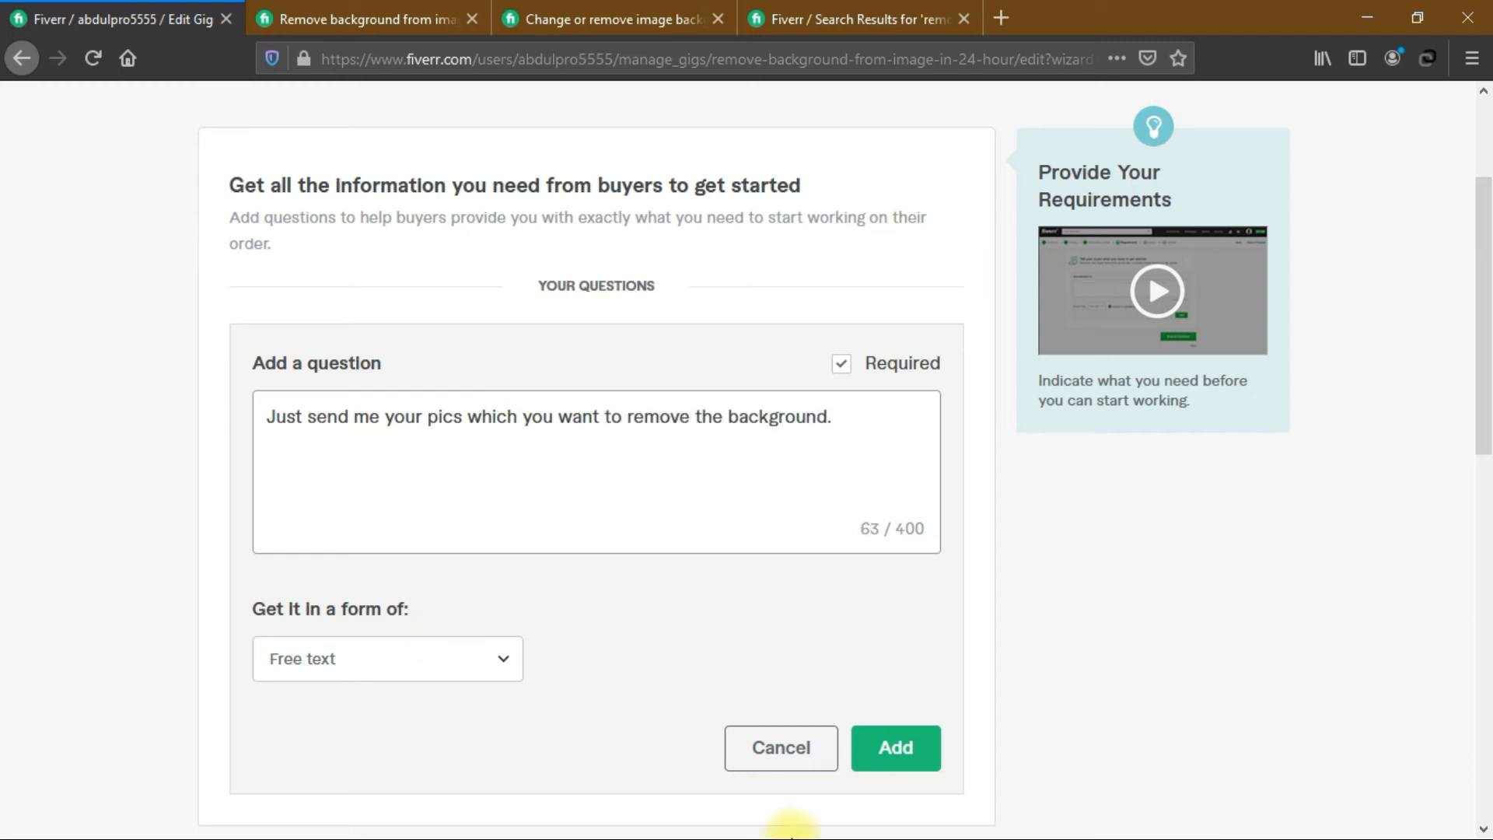
left_click(902, 748)
scroll(817, 550, "up", 2)
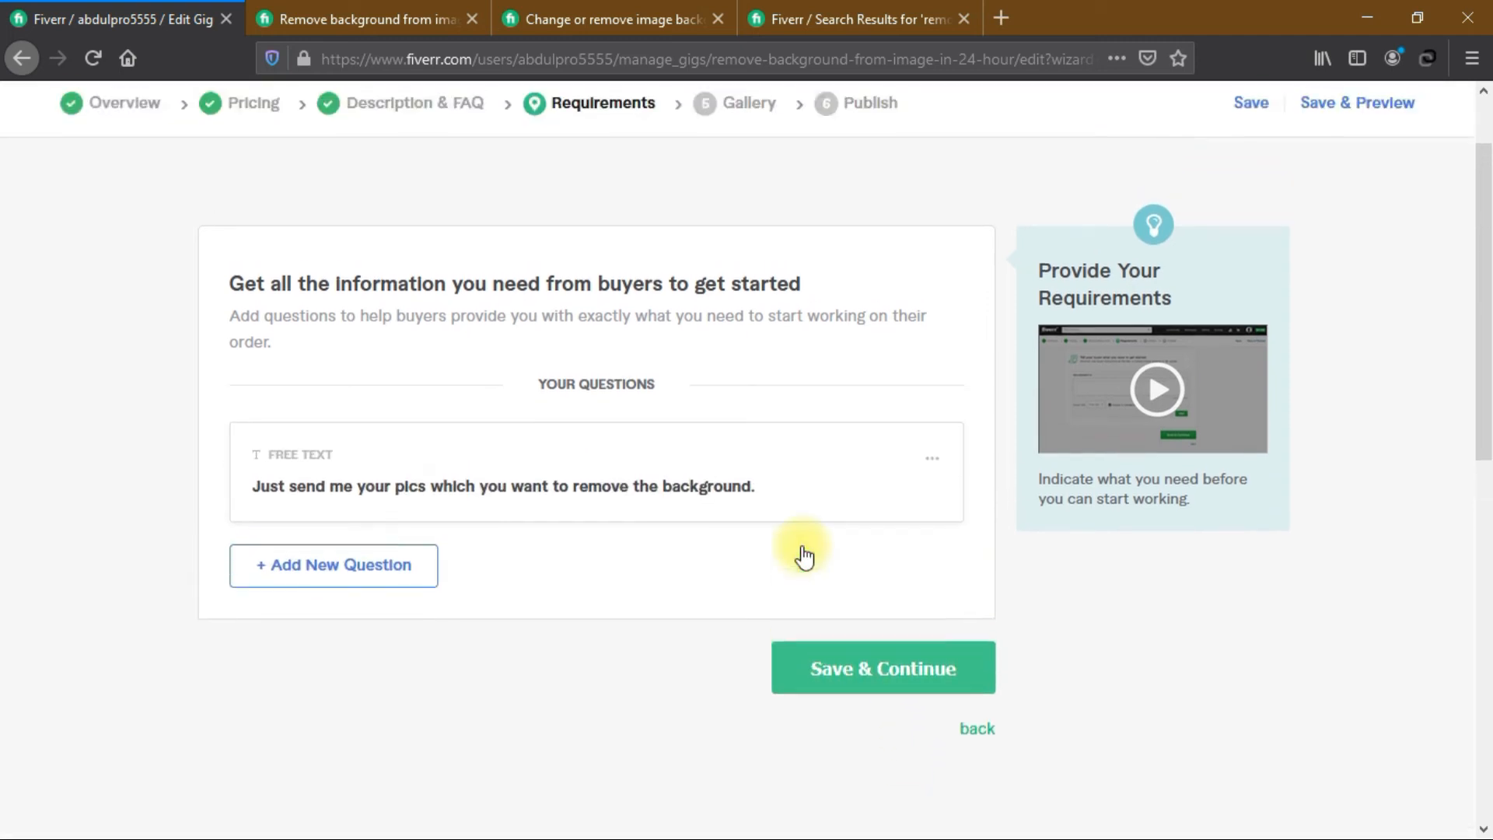
left_click(873, 673)
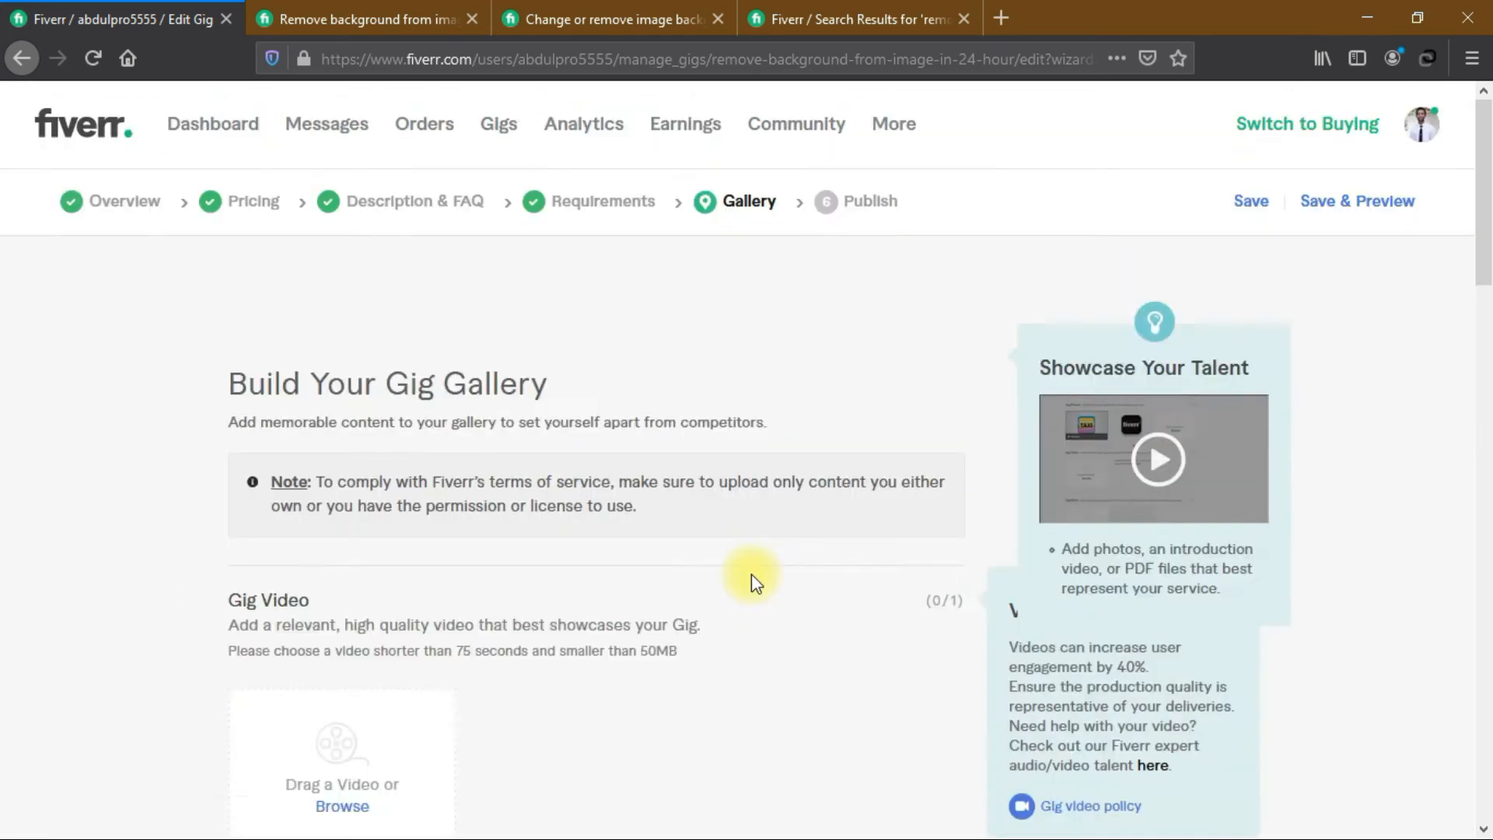
- Upload the before/after dog image as the primary gig photo
scroll(751, 573, "down", 8)
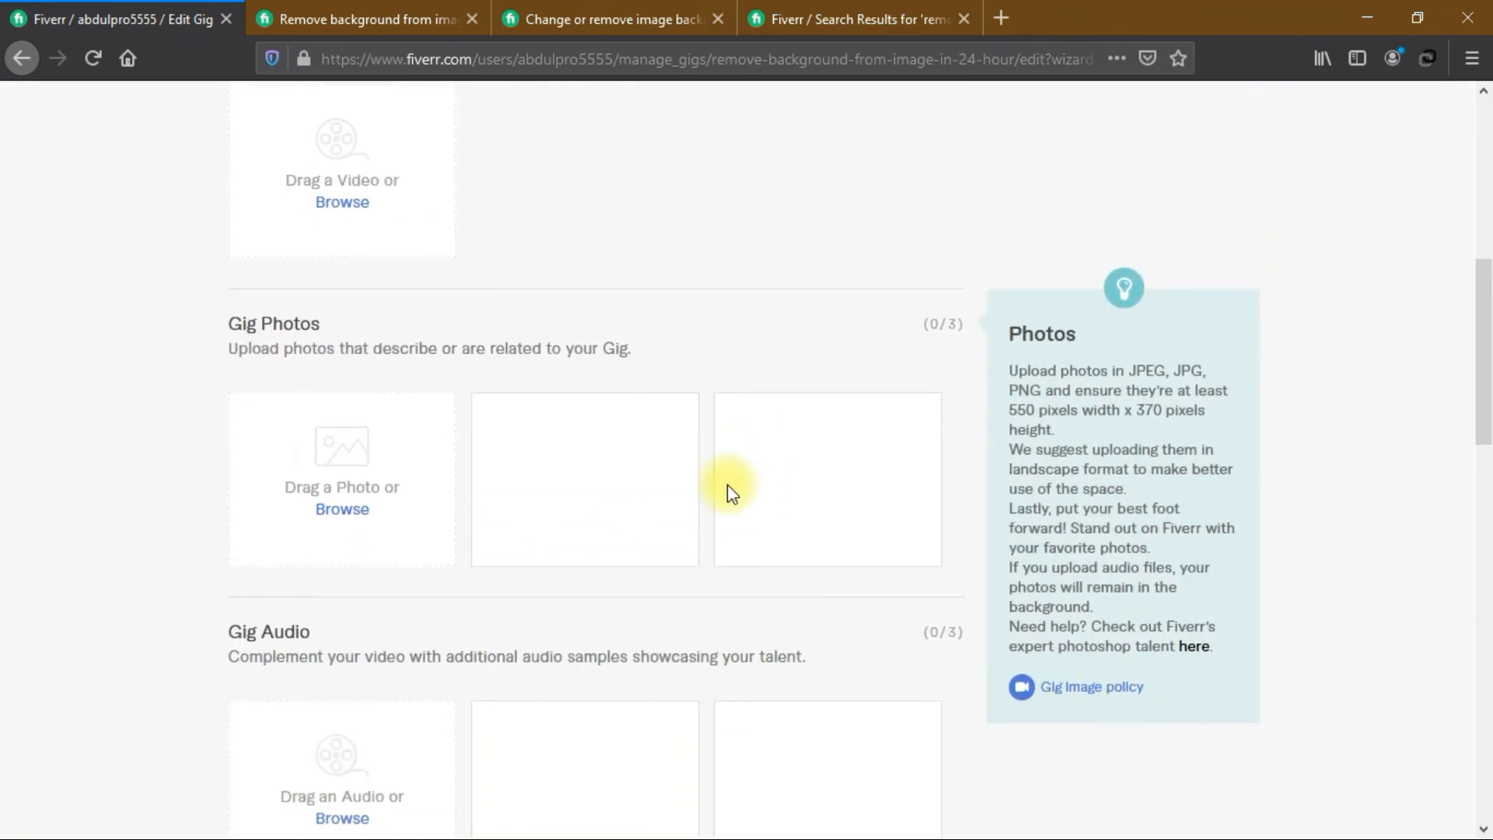
scroll(729, 489, "up", 6)
scroll(729, 485, "down", 3)
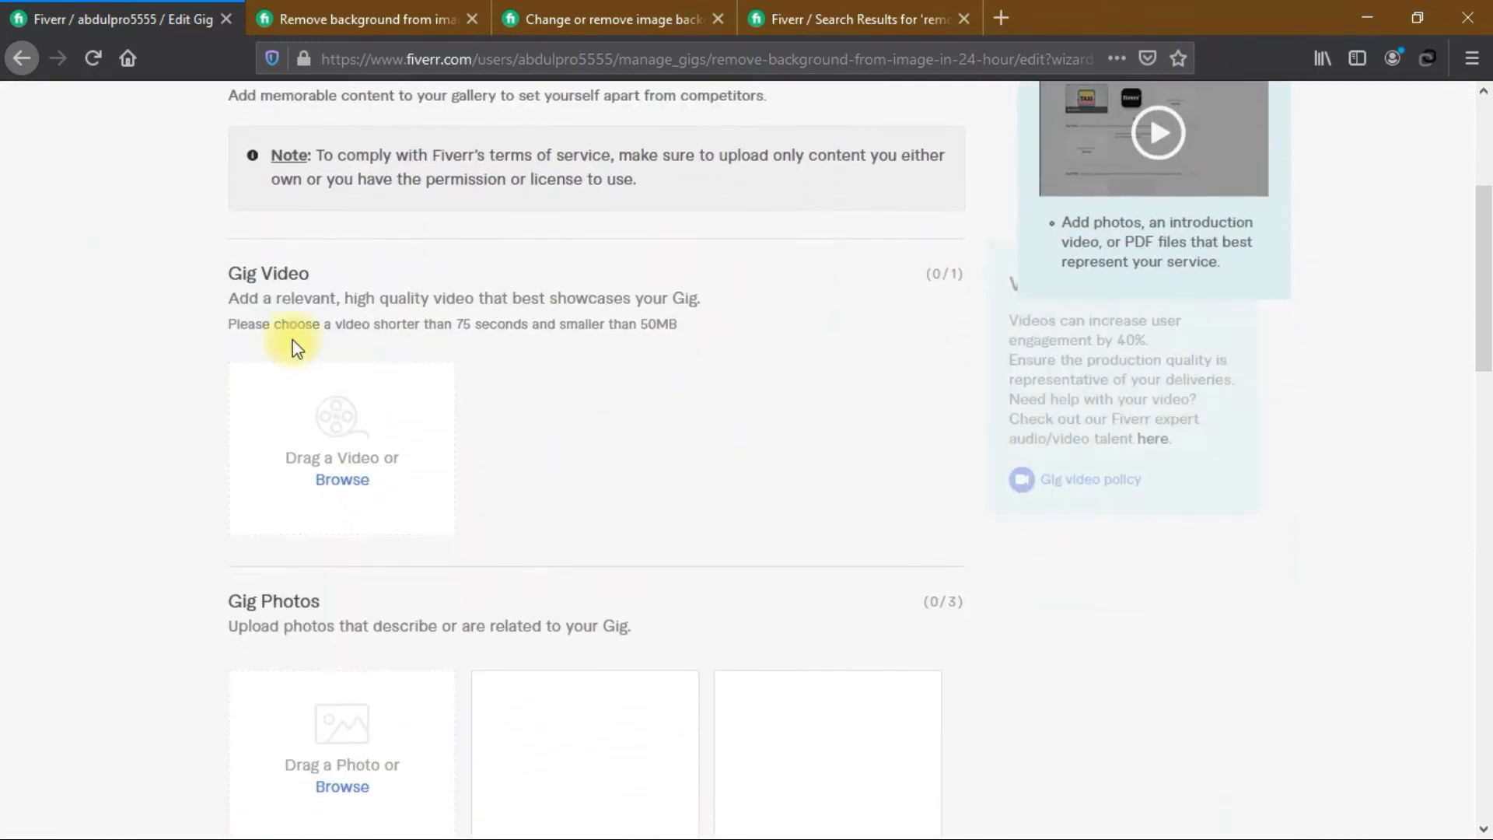
scroll(525, 485, "down", 6)
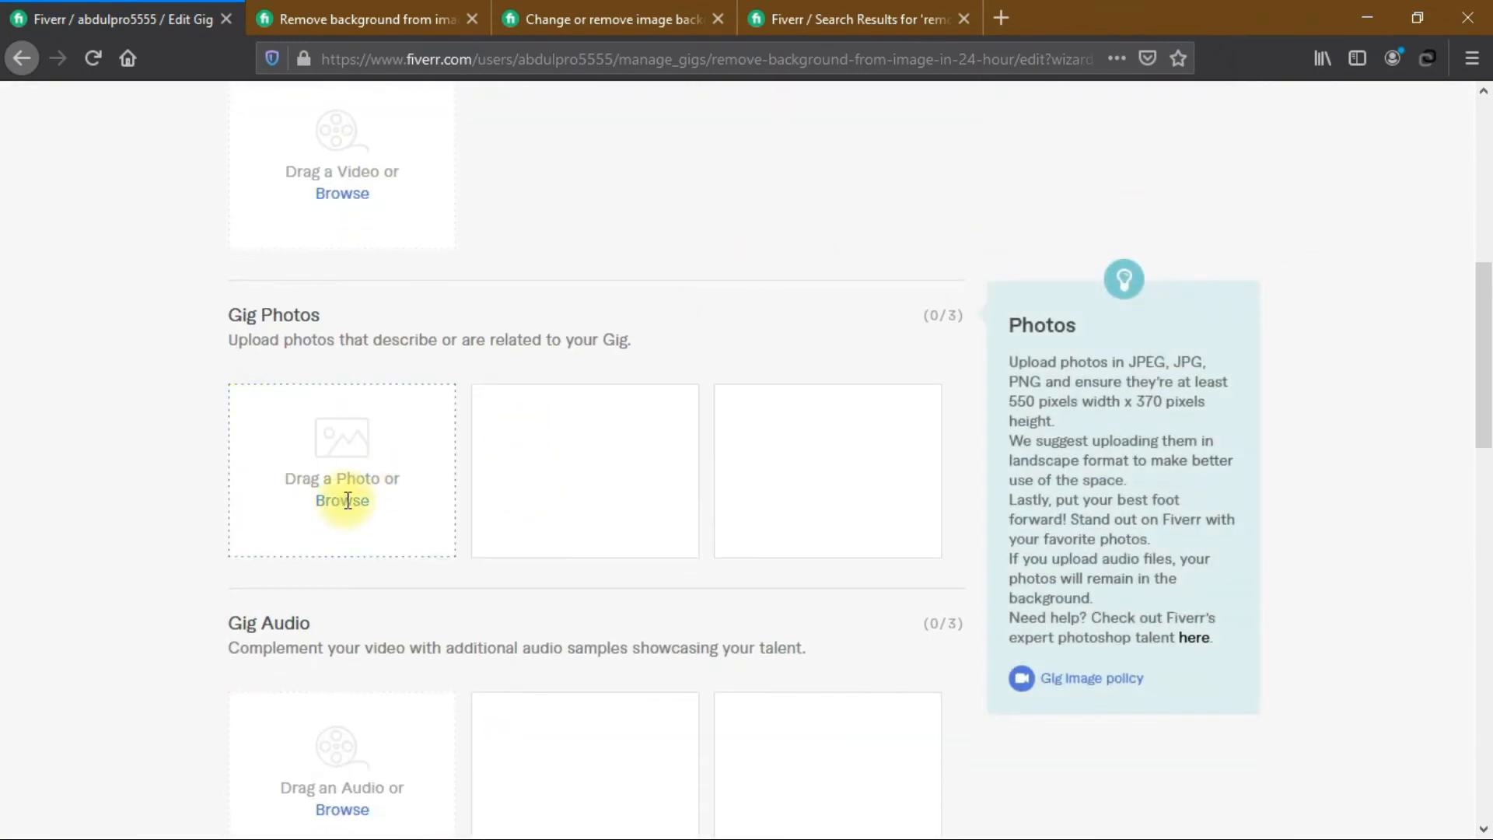
scroll(402, 768, "down", 10)
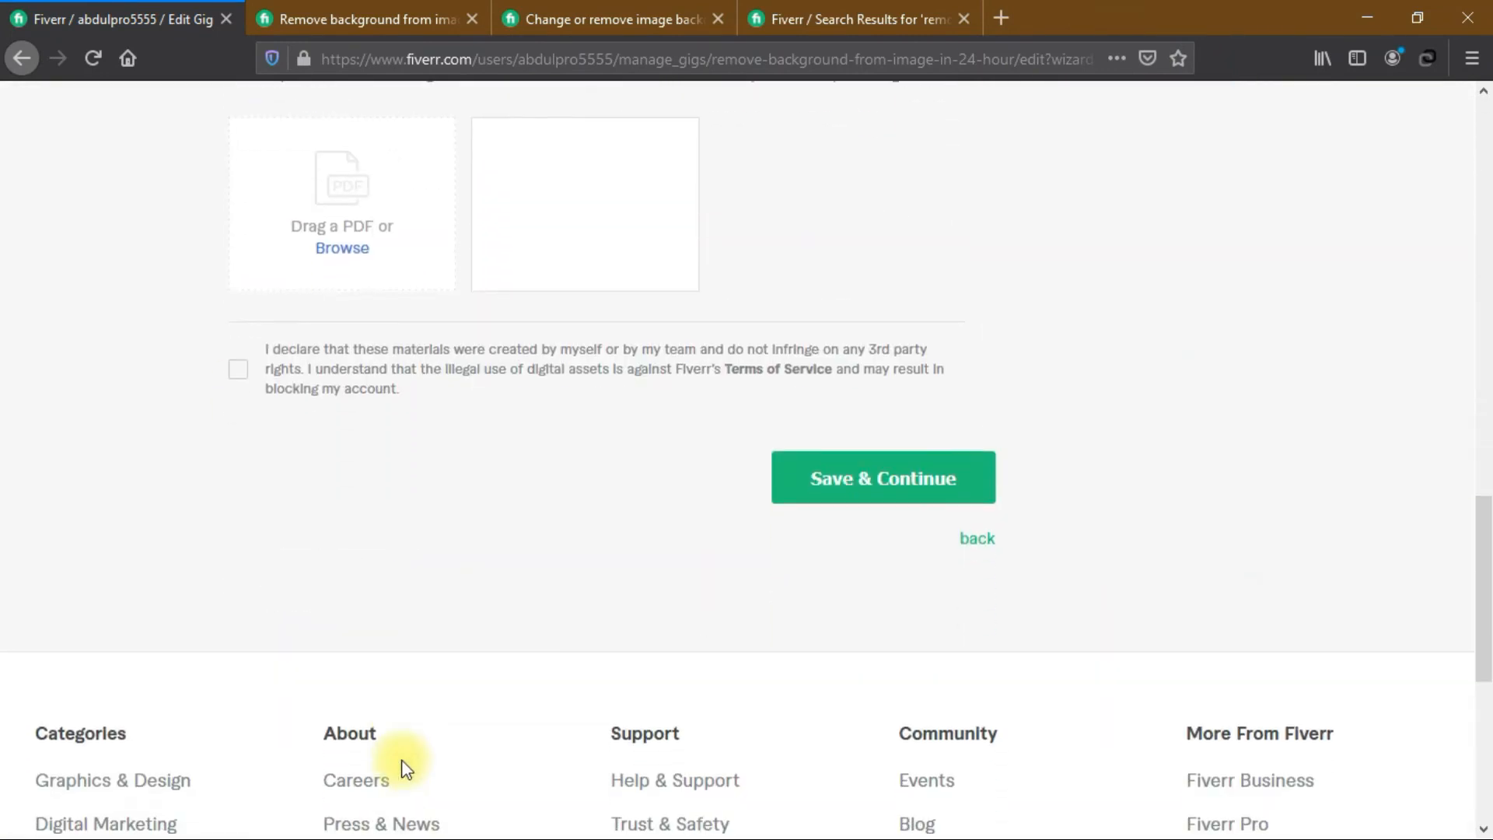
scroll(400, 767, "up", 2)
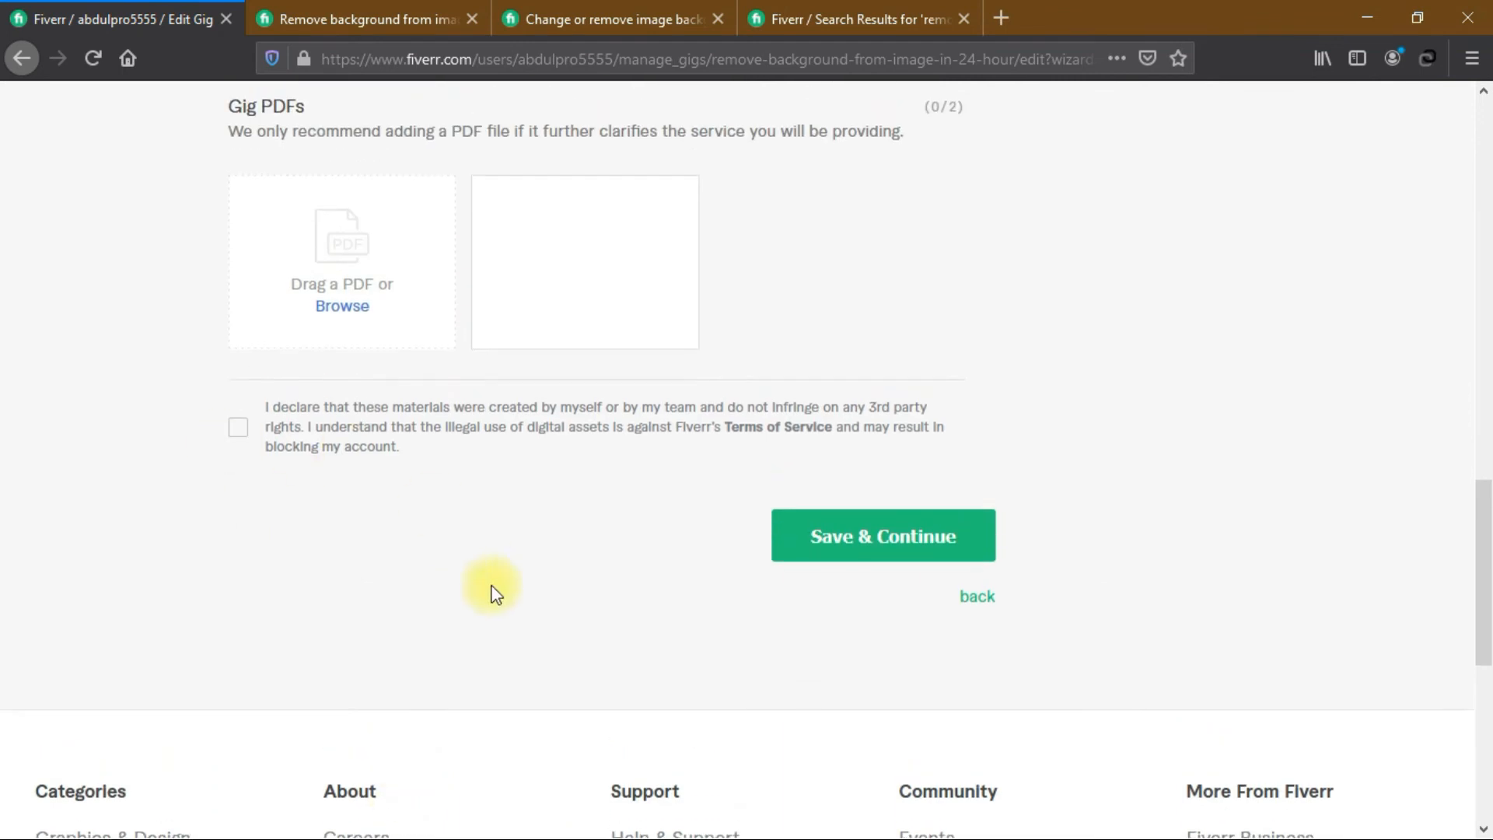
scroll(491, 594, "up", 15)
scroll(906, 506, "down", 5)
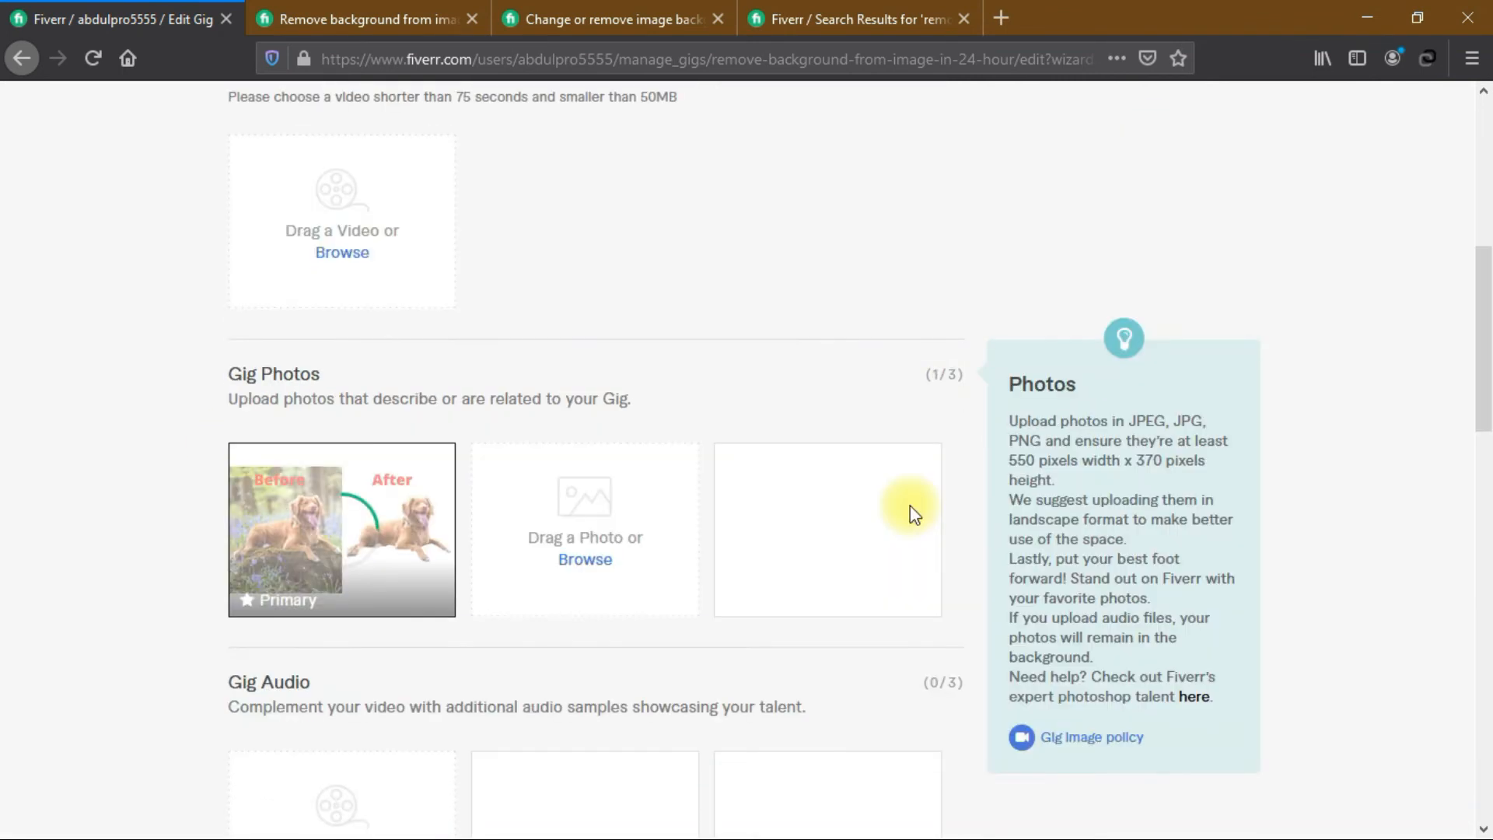
scroll(95, 548, "down", 1)
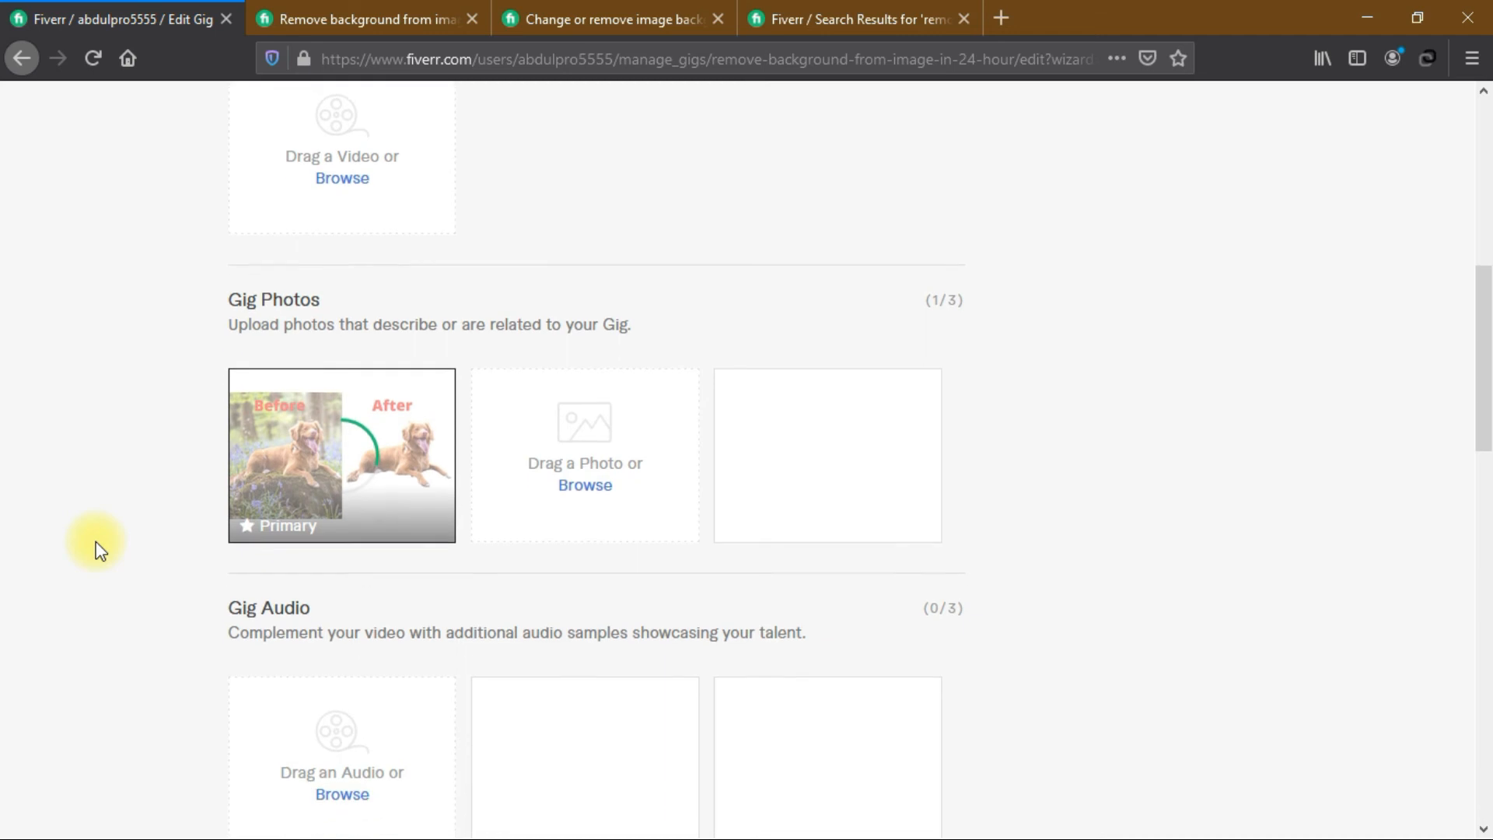
mouse_move(314, 461)
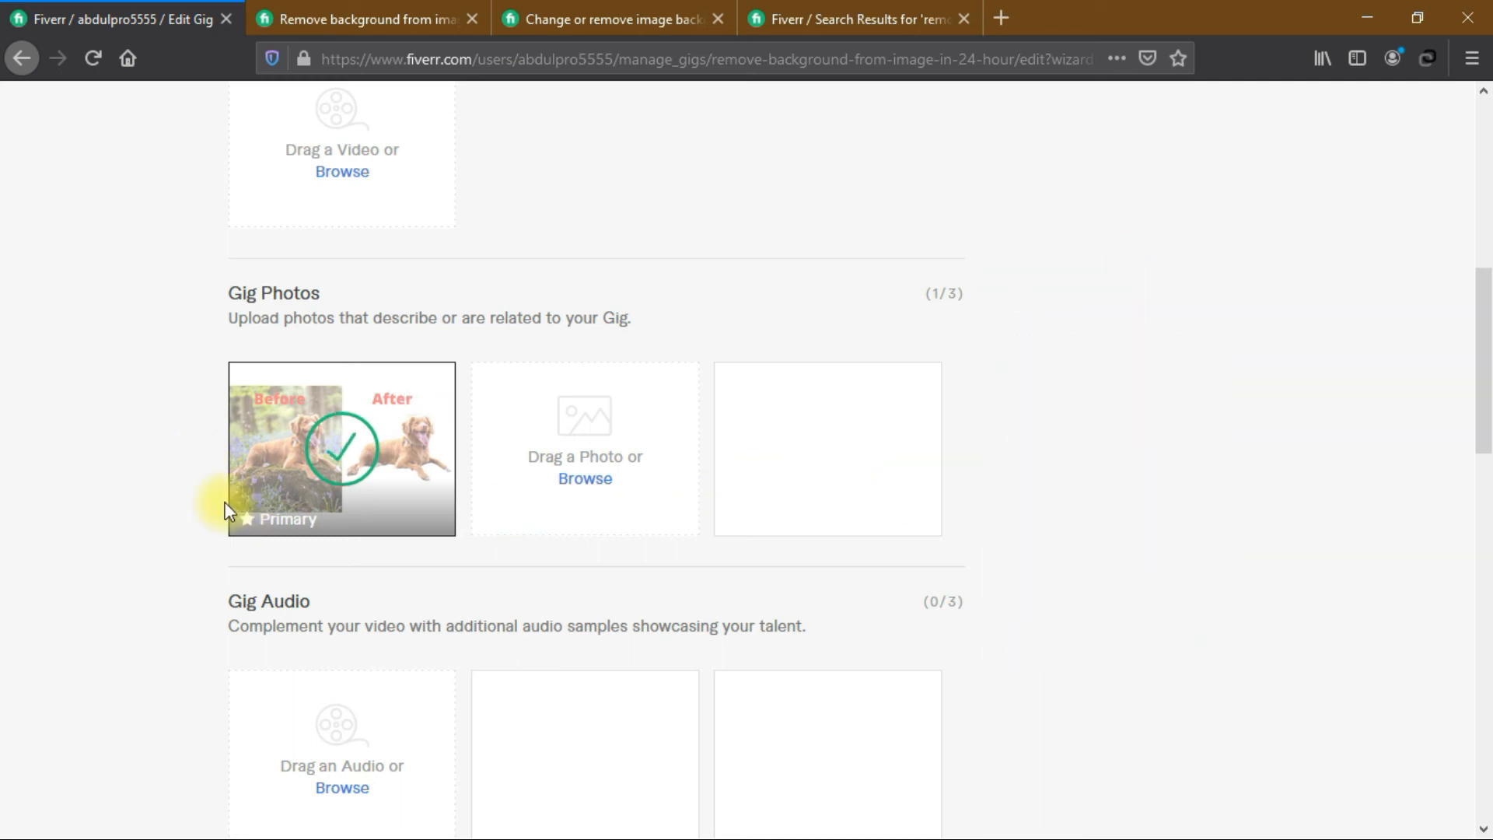
- Confirm the content-ownership declaration and save the gallery
scroll(225, 511, "down", 4)
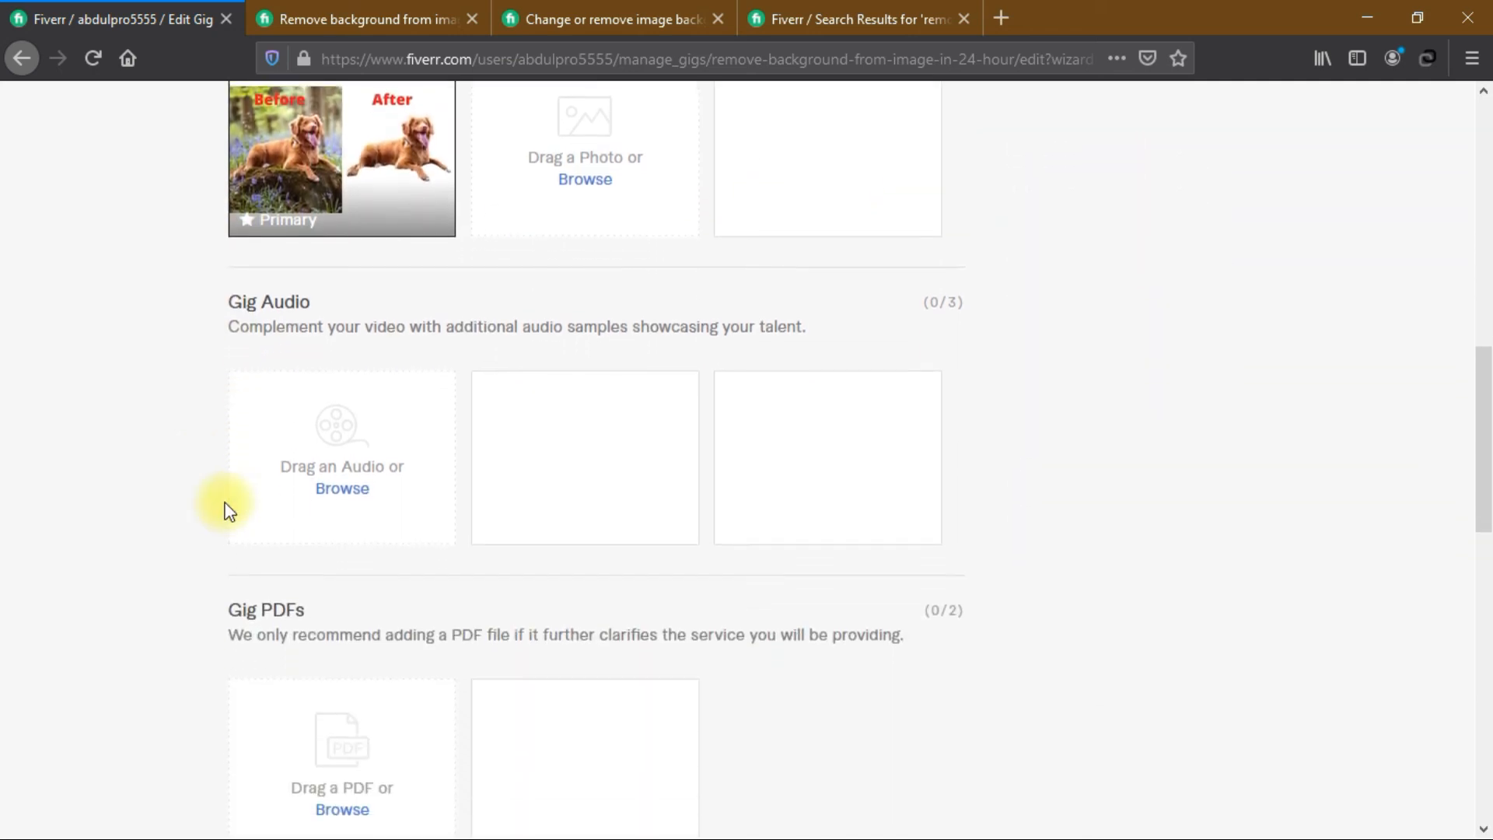
scroll(227, 510, "up", 4)
scroll(227, 510, "down", 1)
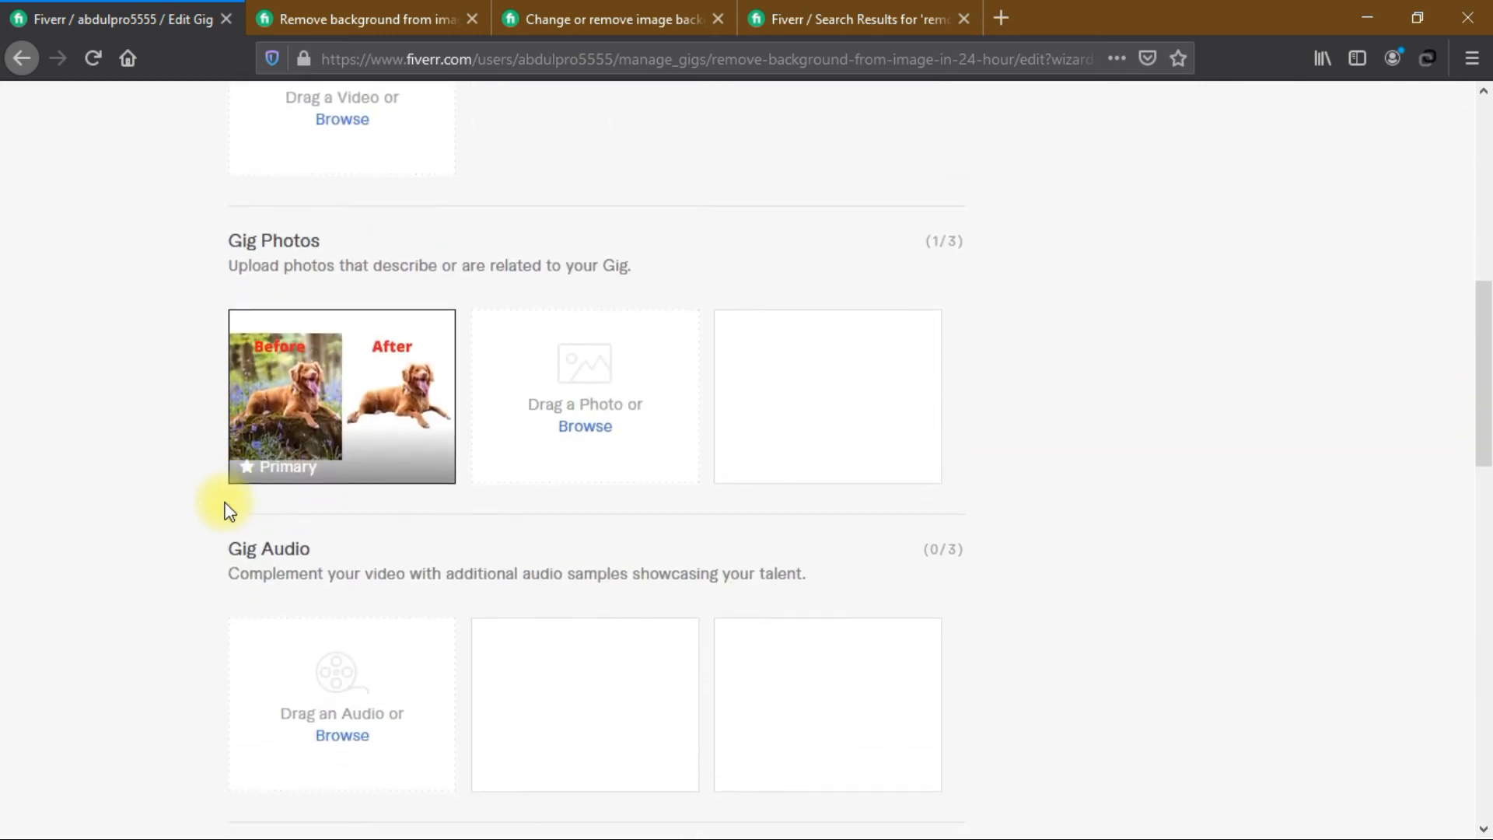
scroll(1010, 424, "down", 11)
scroll(1010, 426, "up", 14)
scroll(1010, 421, "down", 12)
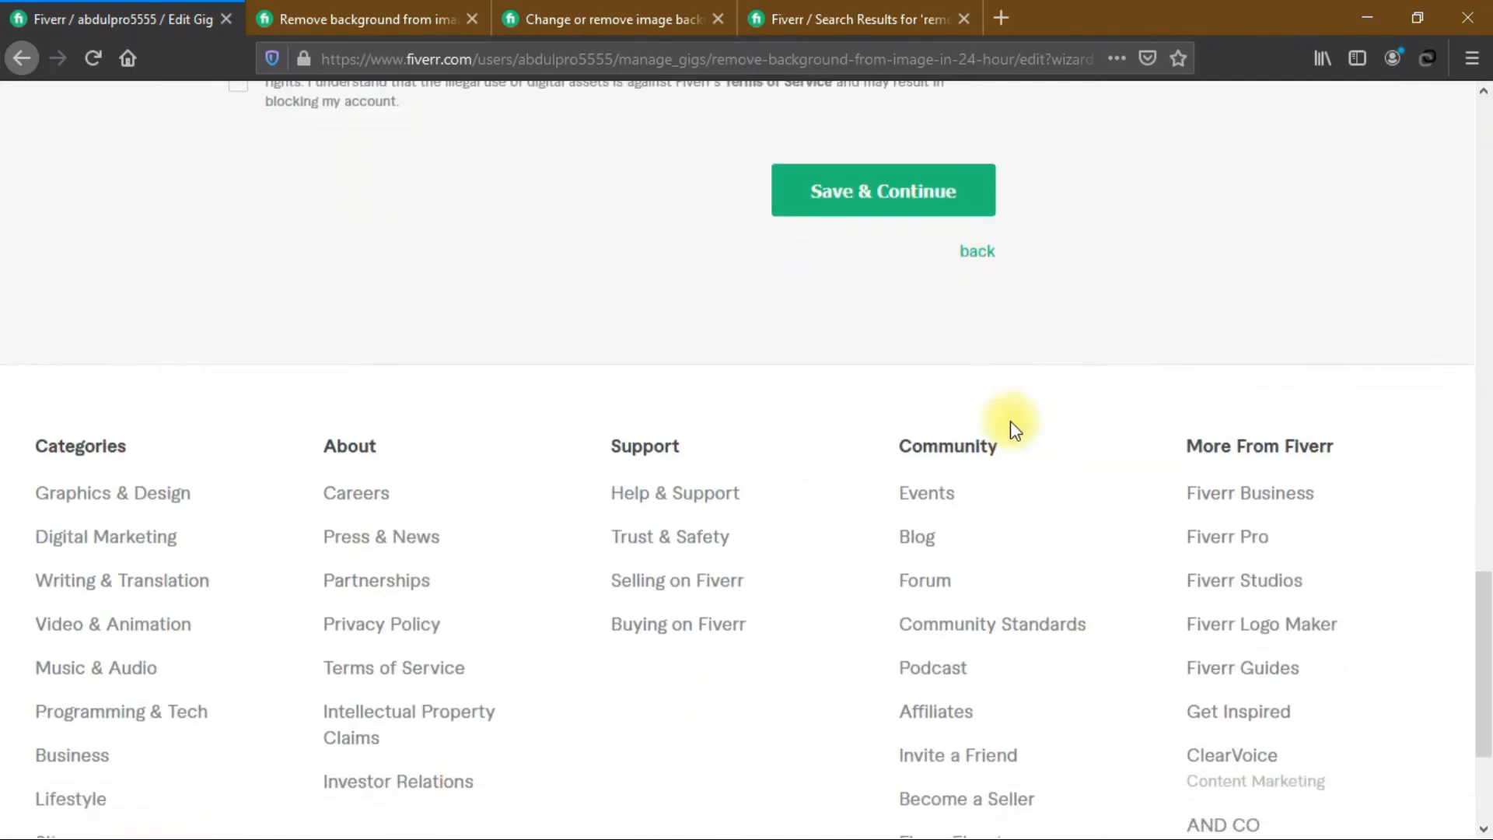
scroll(1010, 422, "up", 2)
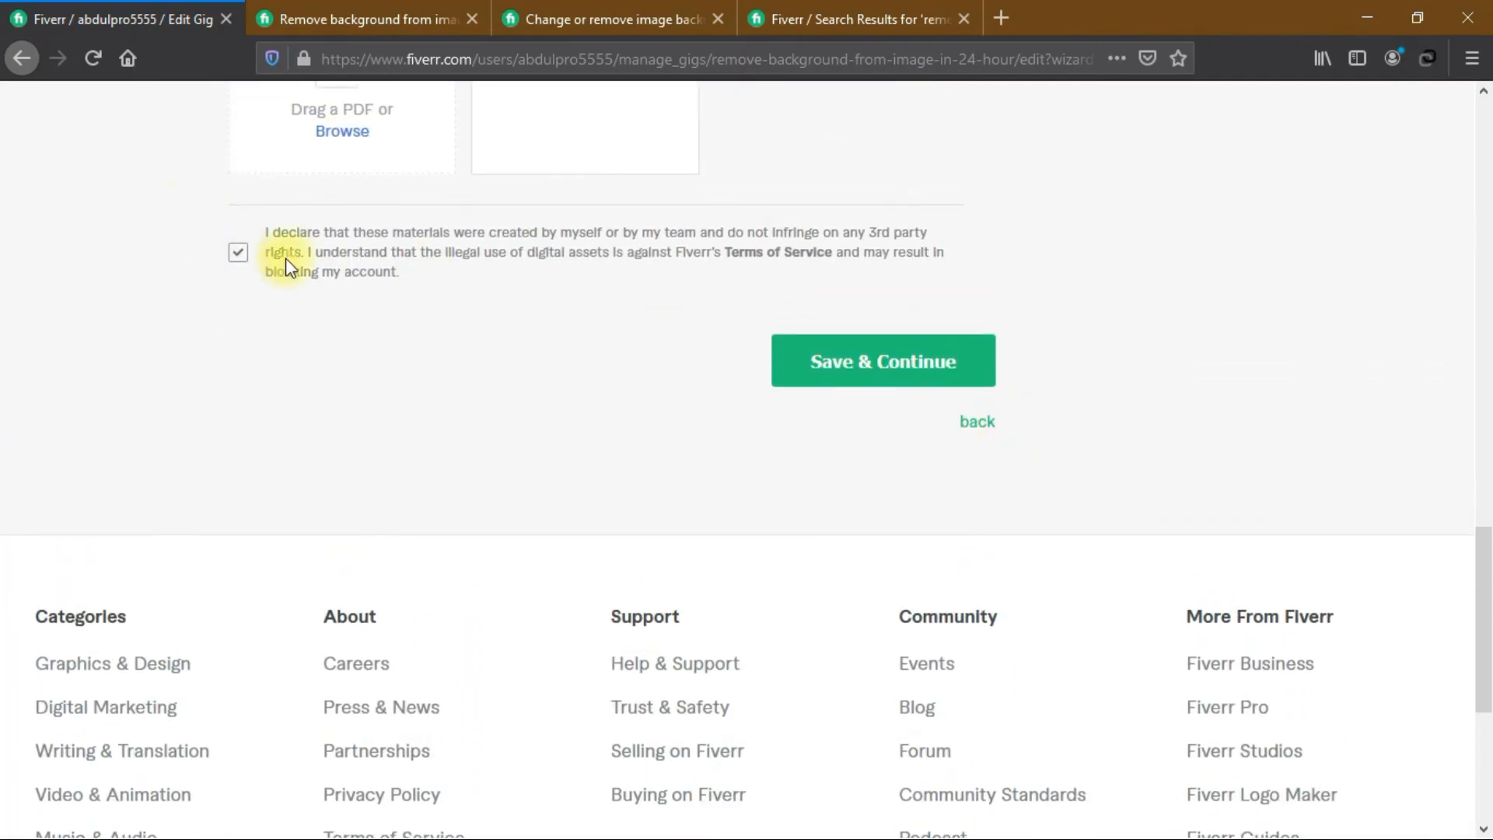
scroll(372, 325, "up", 1)
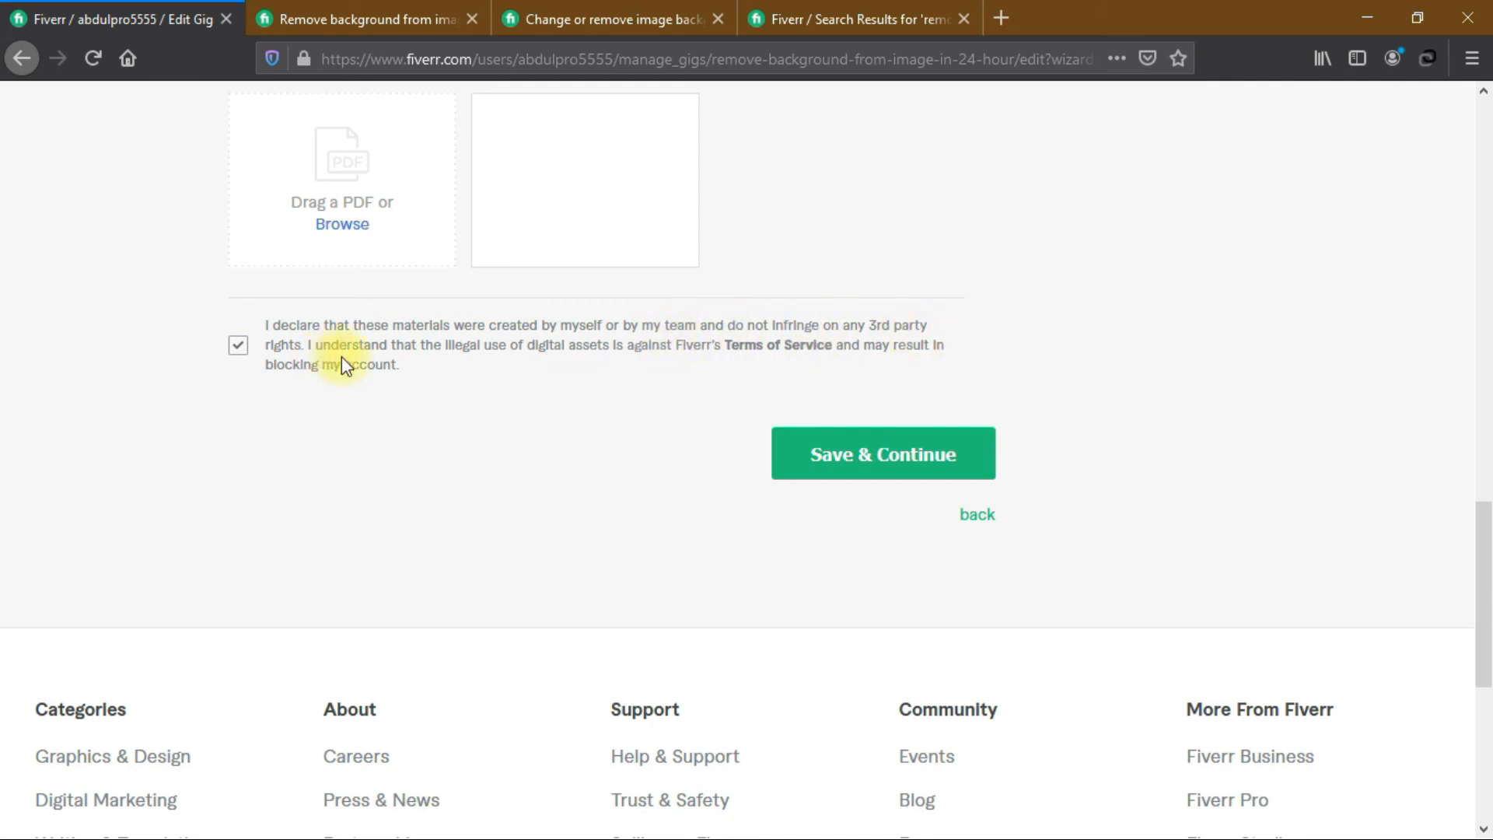
left_click(936, 461)
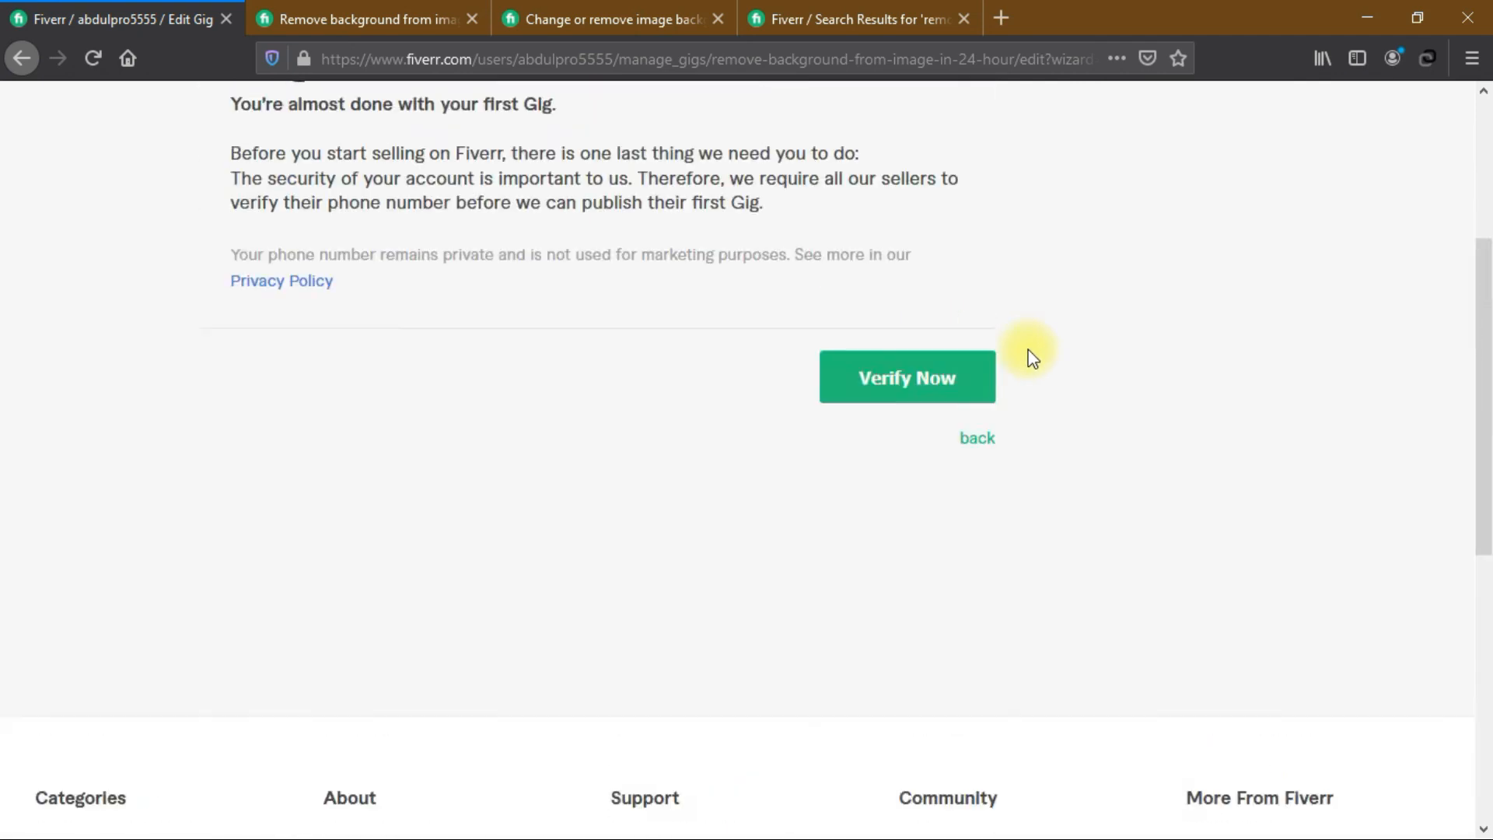
- Submit the Form W-9 as not a U.S. person, then begin phone verification
scroll(1080, 371, "down", 4)
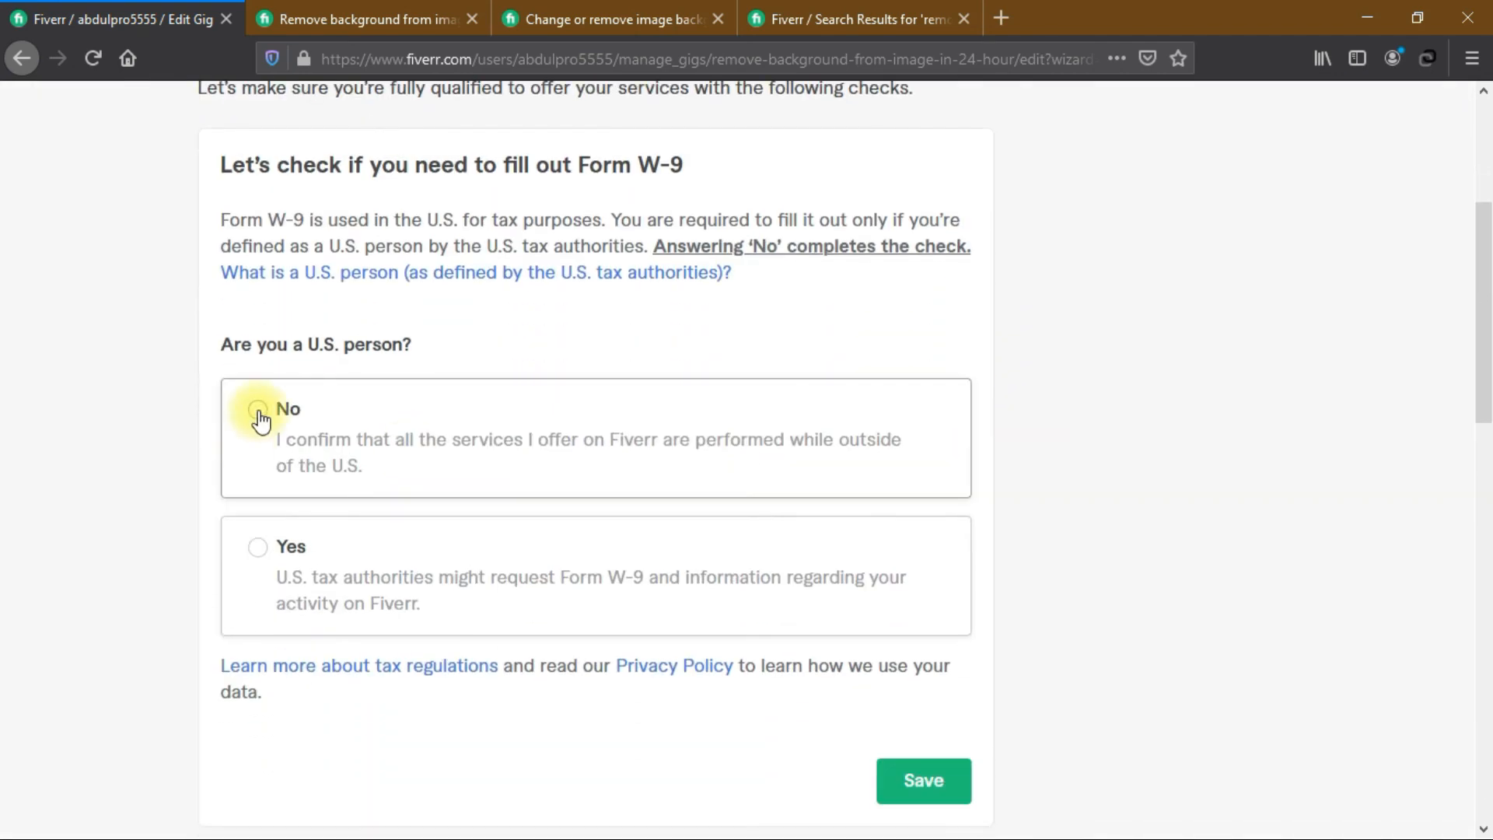
left_click(922, 781)
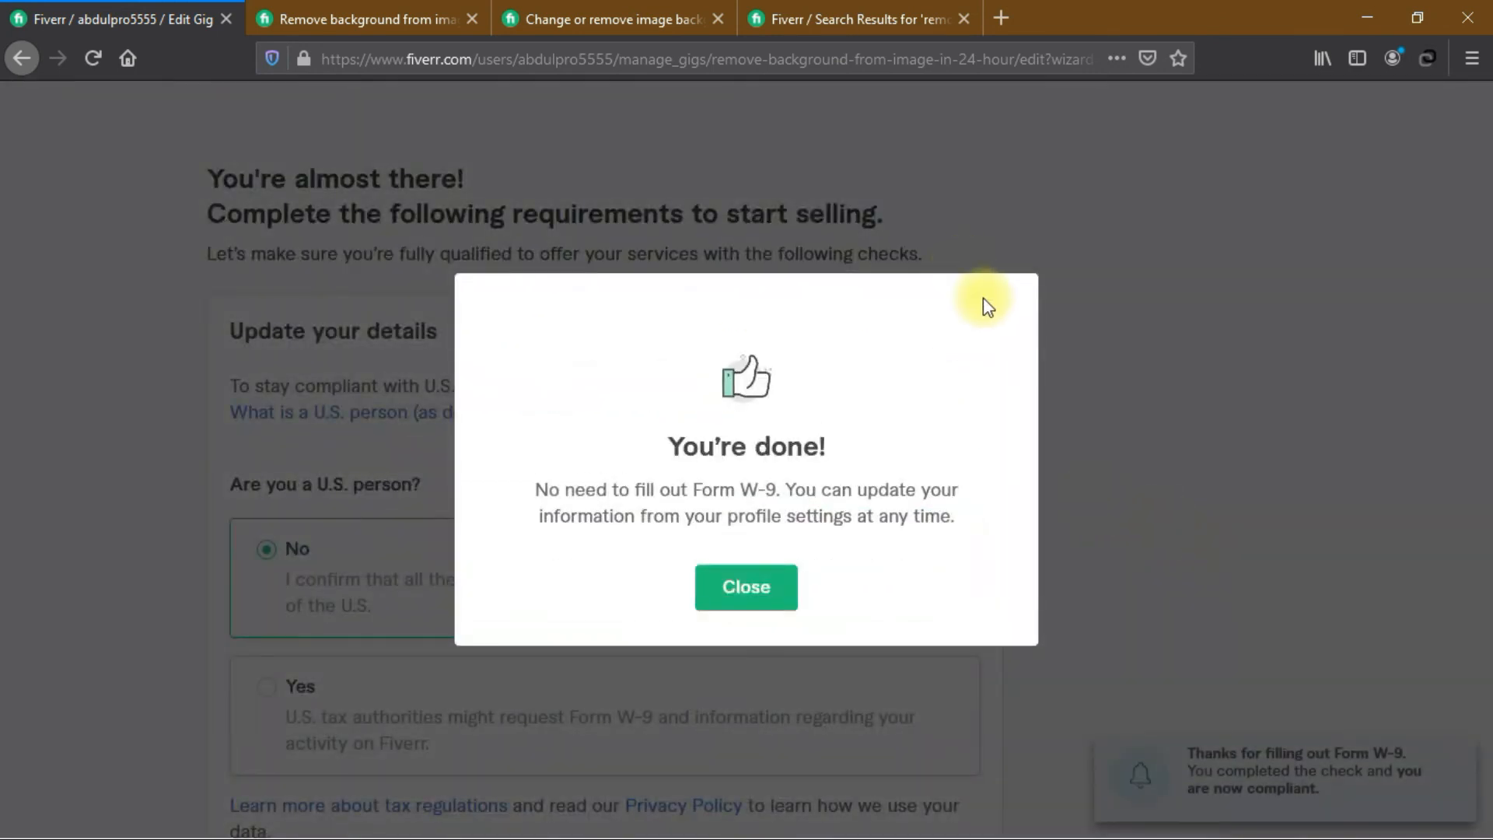
left_click(761, 588)
scroll(1010, 451, "down", 10)
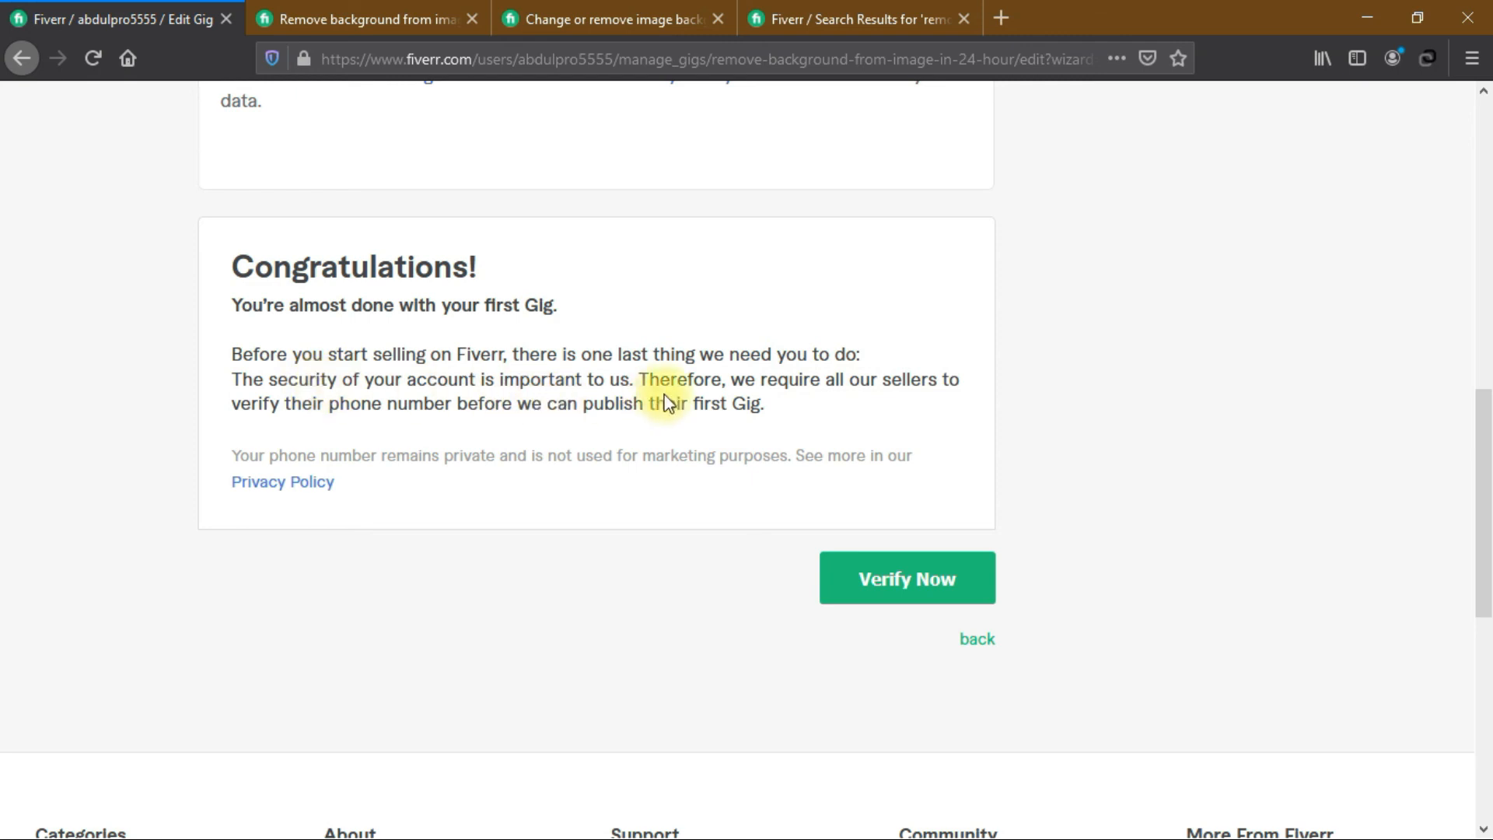
left_click(923, 591)
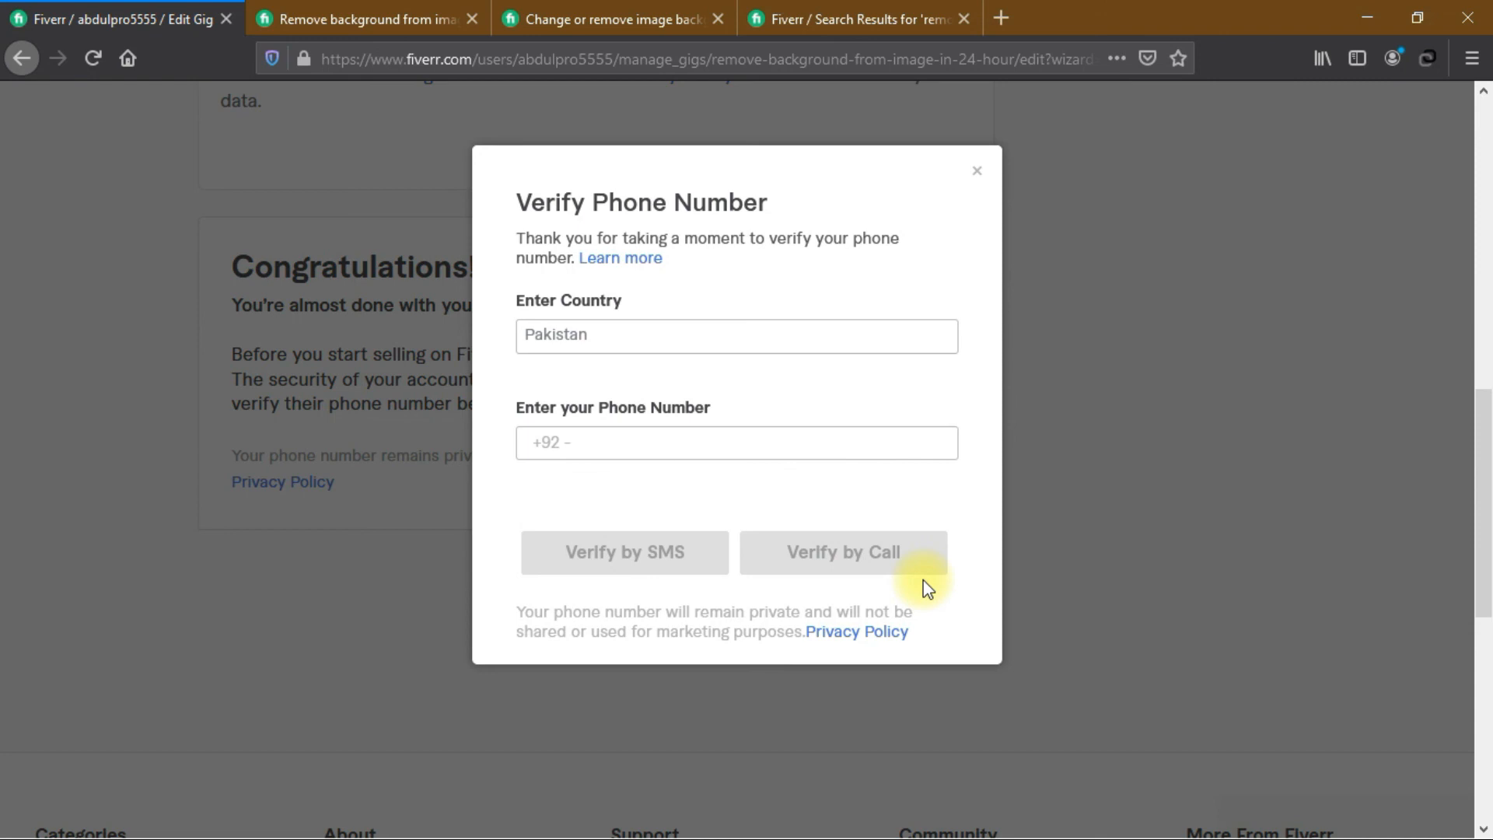
- Verify the phone number and set the elementary-school security question with its answer
left_click(800, 437)
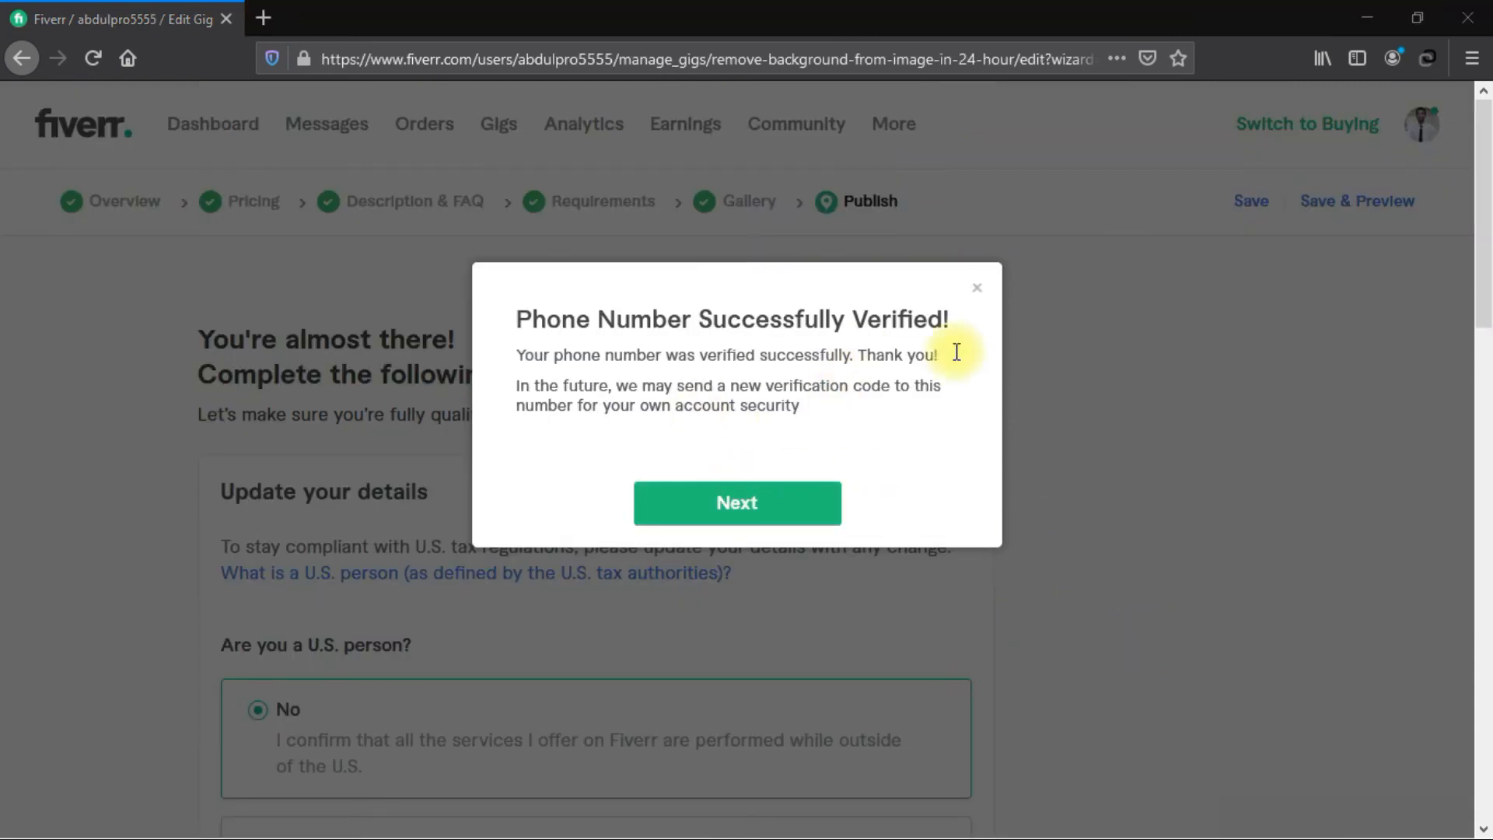
left_click(826, 502)
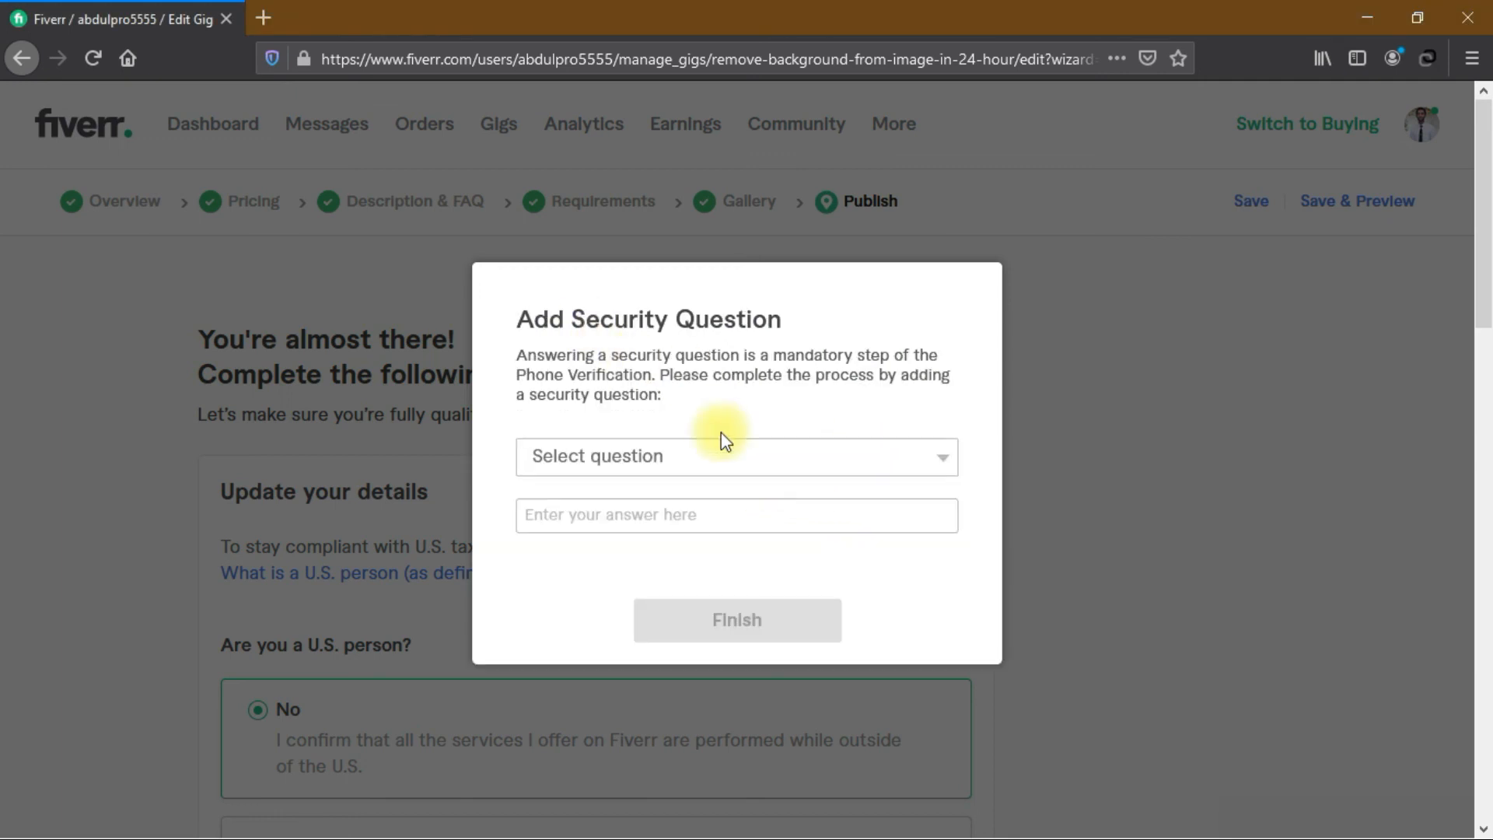
left_click(808, 457)
left_click(809, 520)
left_click(748, 517)
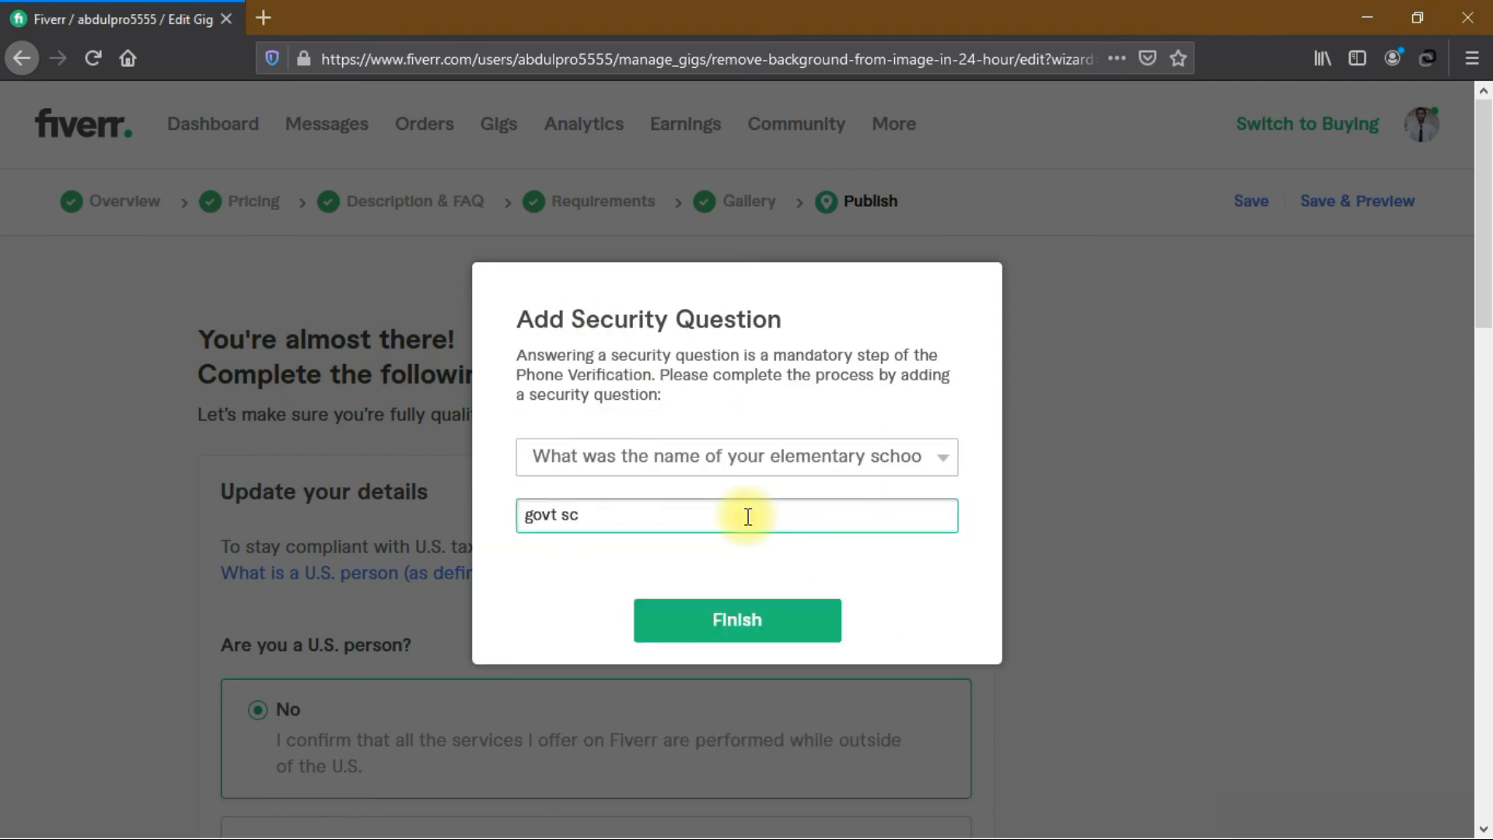
left_click(711, 619)
- Publish the background-removal gig
scroll(1100, 350, "down", 10)
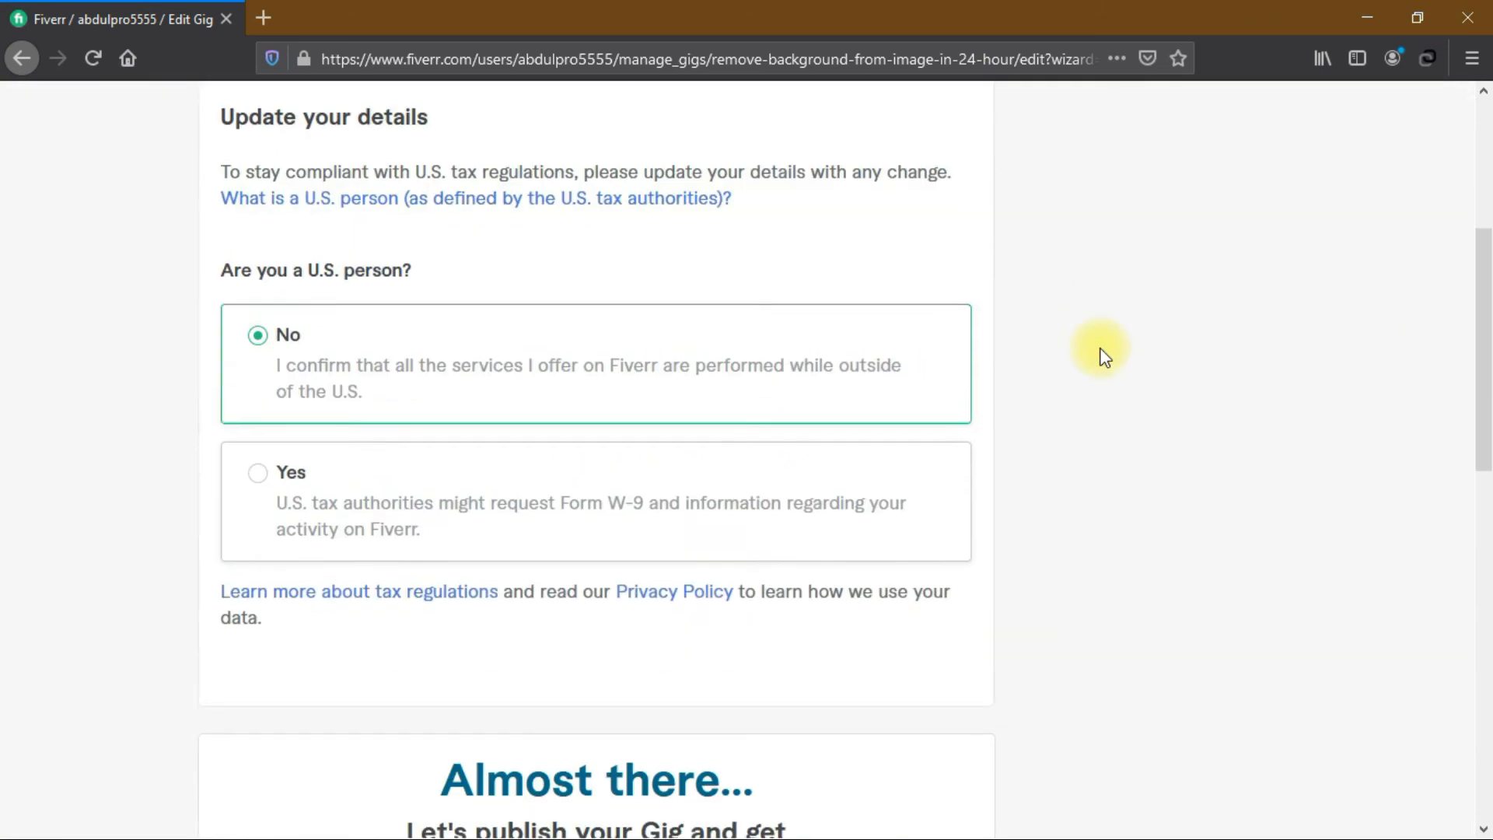
scroll(1100, 350, "up", 3)
left_click(920, 604)
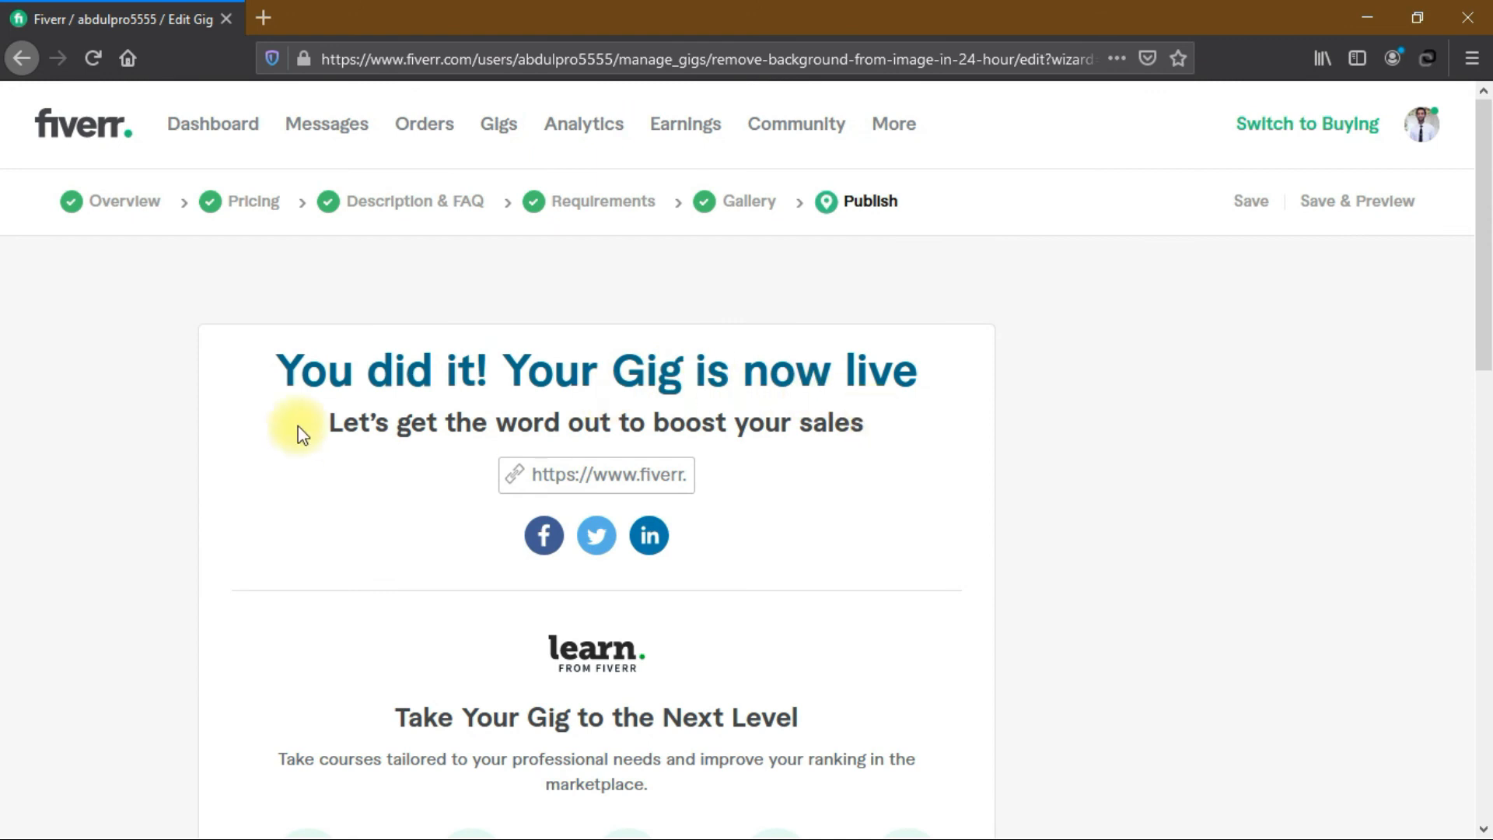
- Close the 'Your Gig is now live' confirmation page with Done
scroll(924, 427, "down", 3)
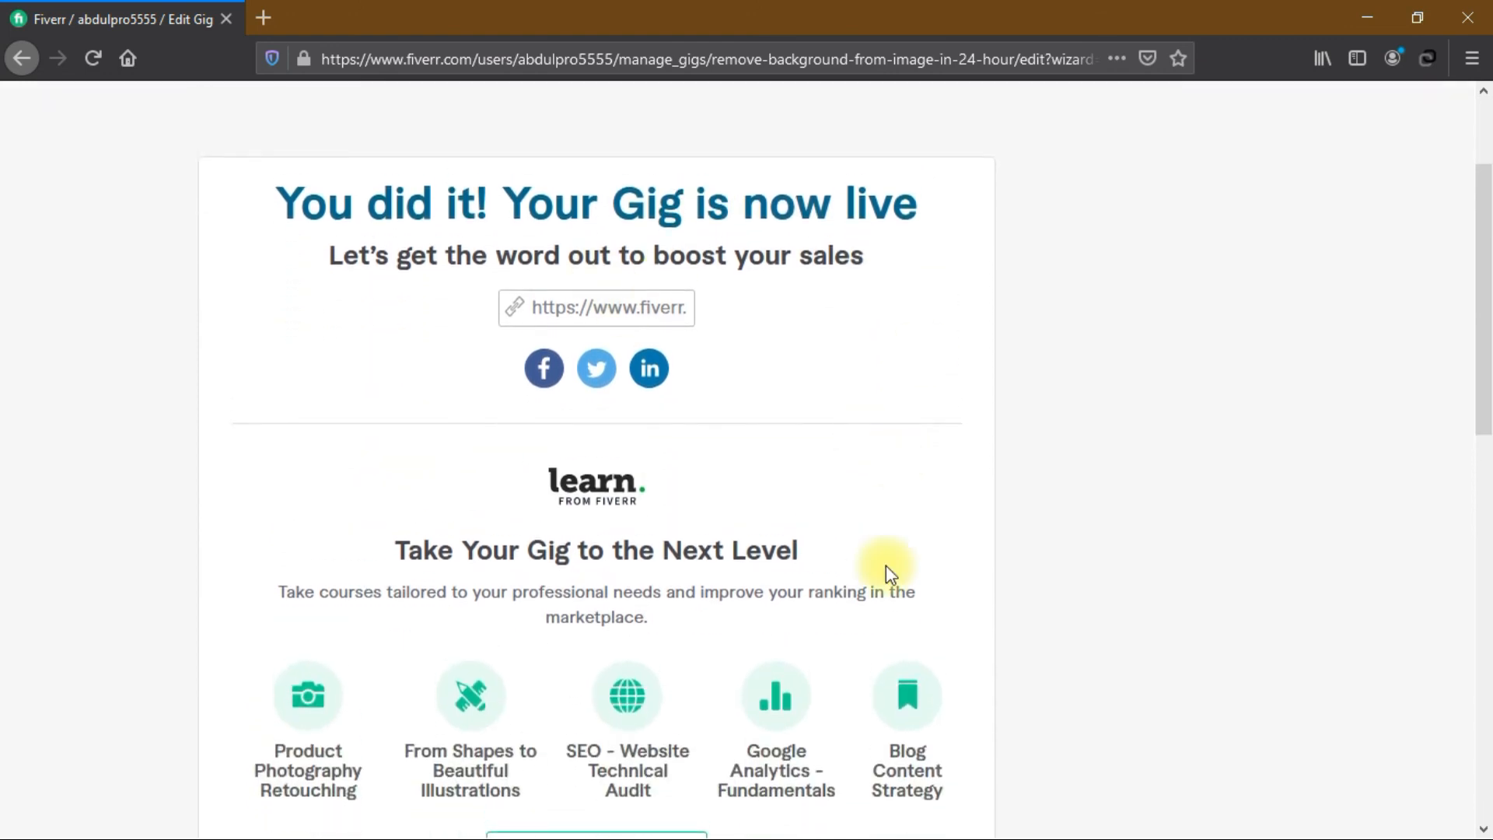
scroll(777, 583, "down", 3)
left_click(930, 747)
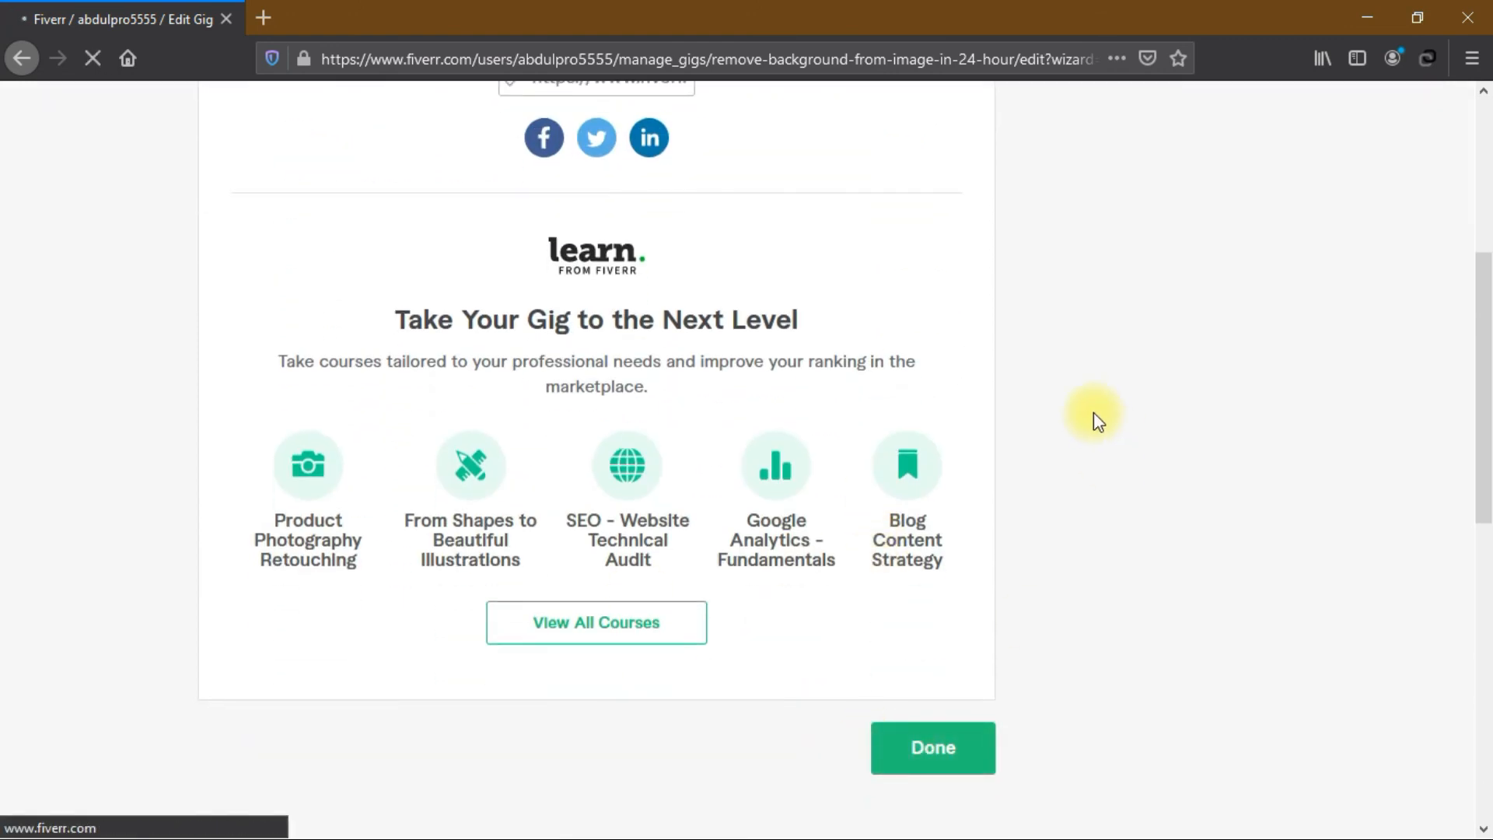